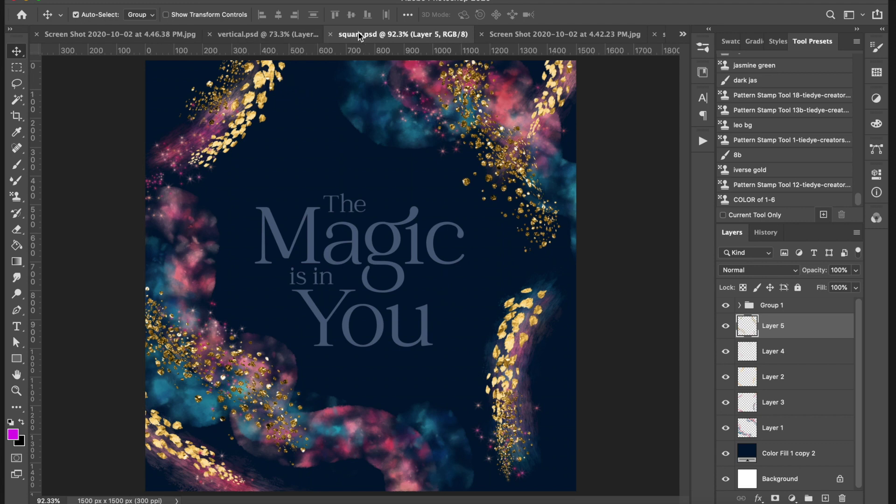
- Examine the artwork in vertical.psd up close, checking the texture and gold details along its full height
click(296, 32)
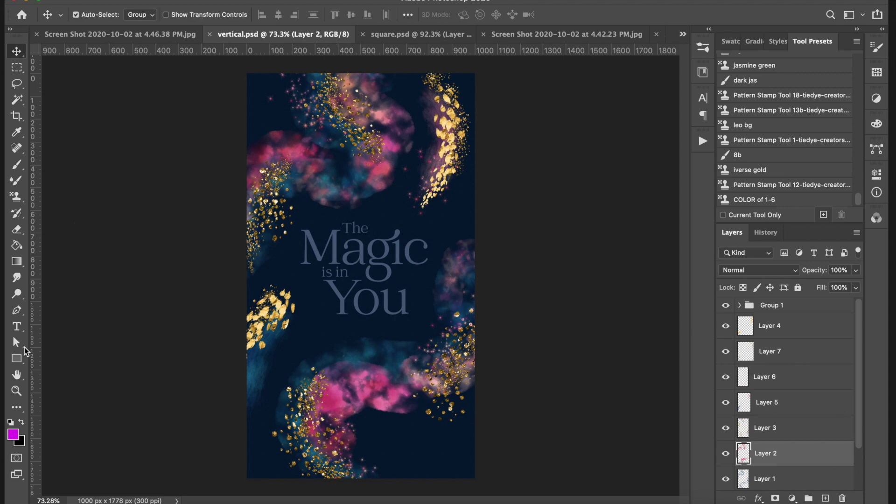
click(15, 391)
click(359, 192)
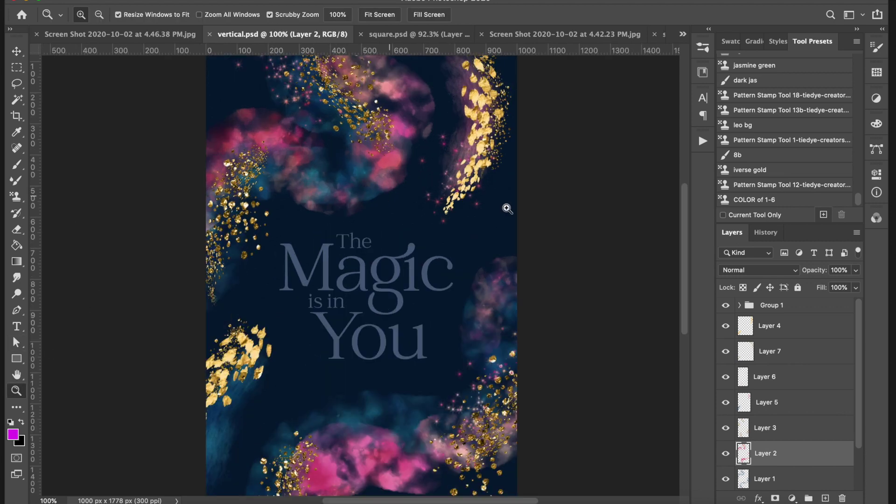
scroll(682, 262, down, 5)
scroll(674, 311, up, 5)
scroll(672, 256, up, 4)
scroll(671, 234, down, 1)
scroll(671, 245, down, 1)
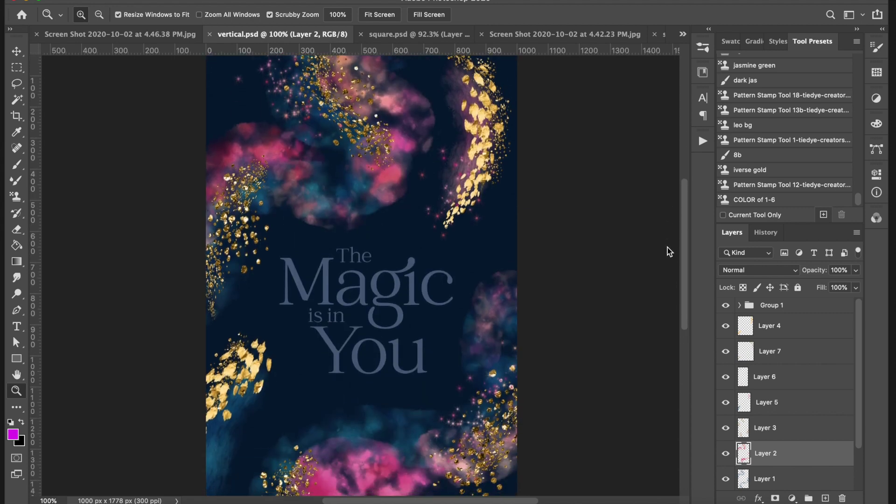
scroll(665, 246, up, 1)
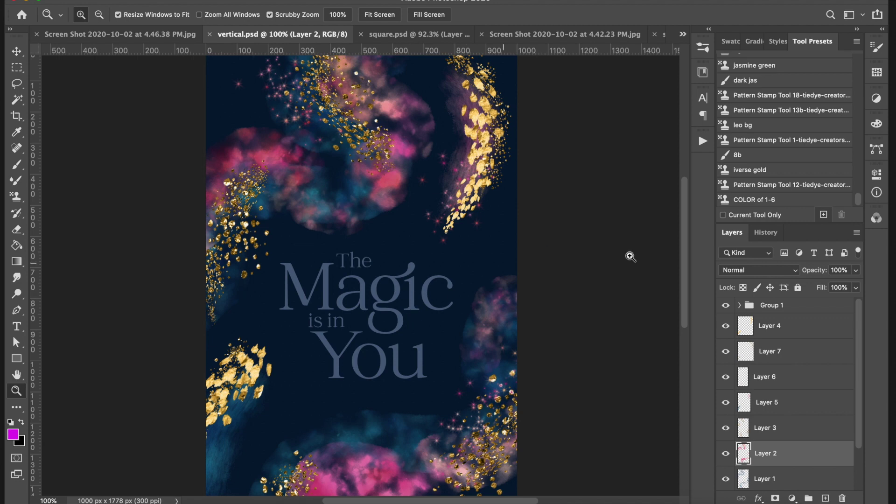
drag(685, 258, 666, 254)
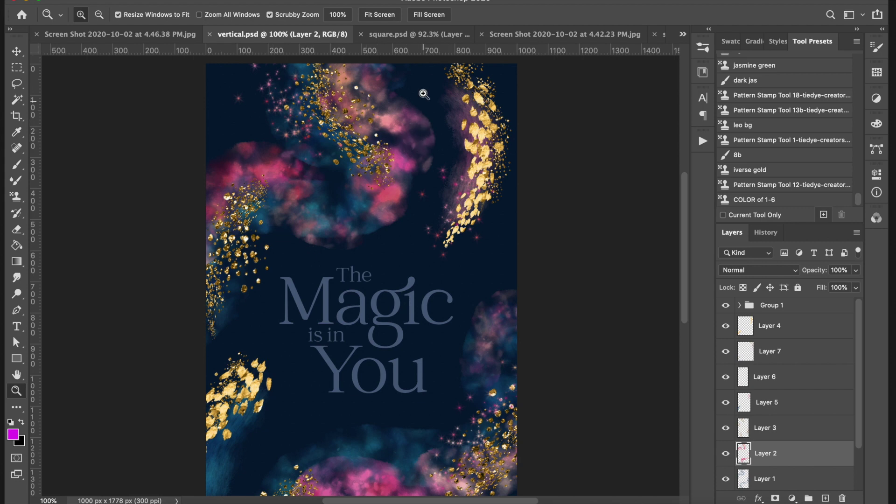
- Review the square.psd and vertical.psd designs alongside the pink paint-smear and teal texture source images
click(419, 34)
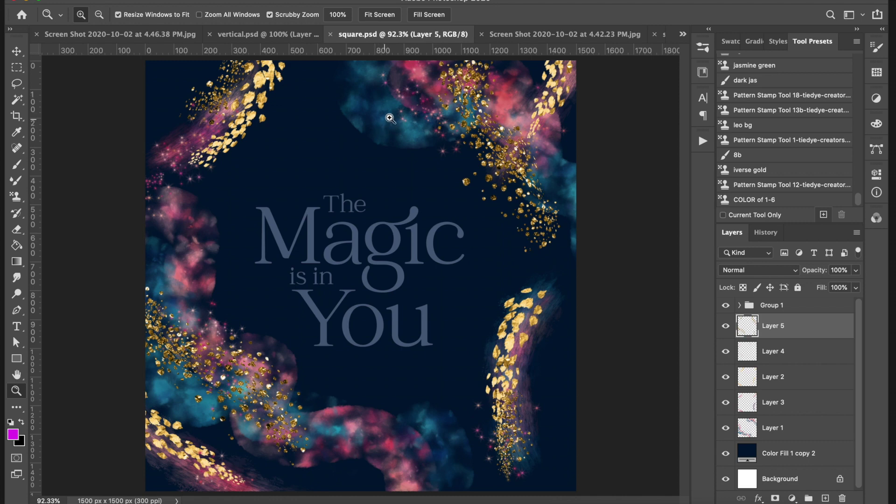
click(17, 51)
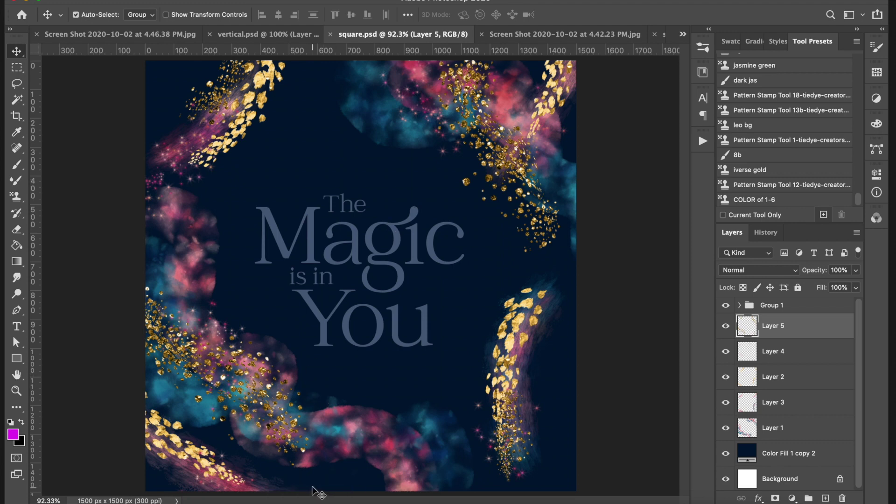
click(135, 34)
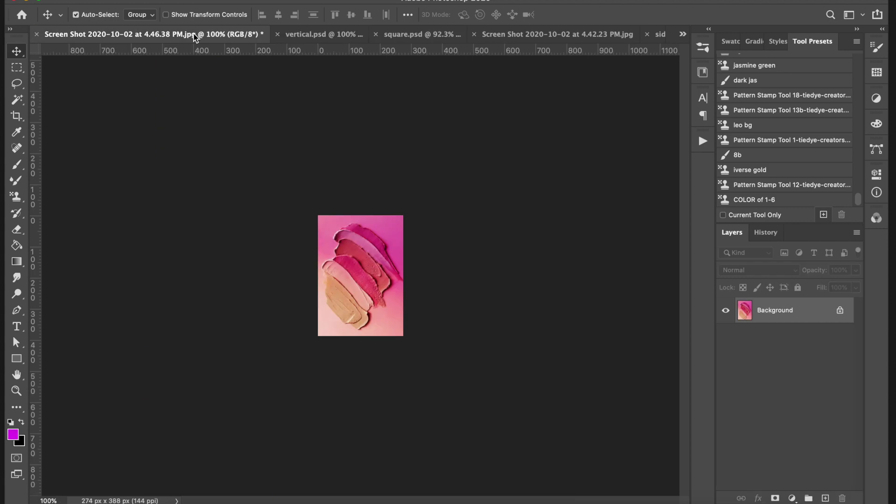
click(314, 35)
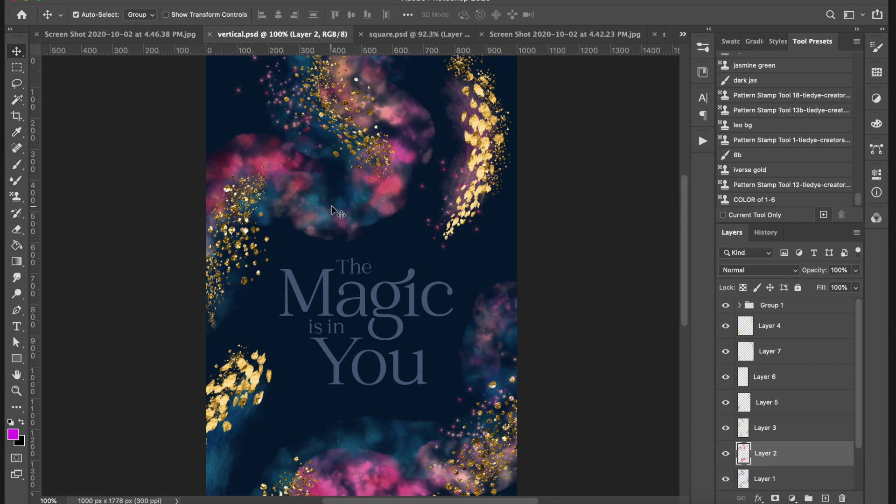
click(153, 36)
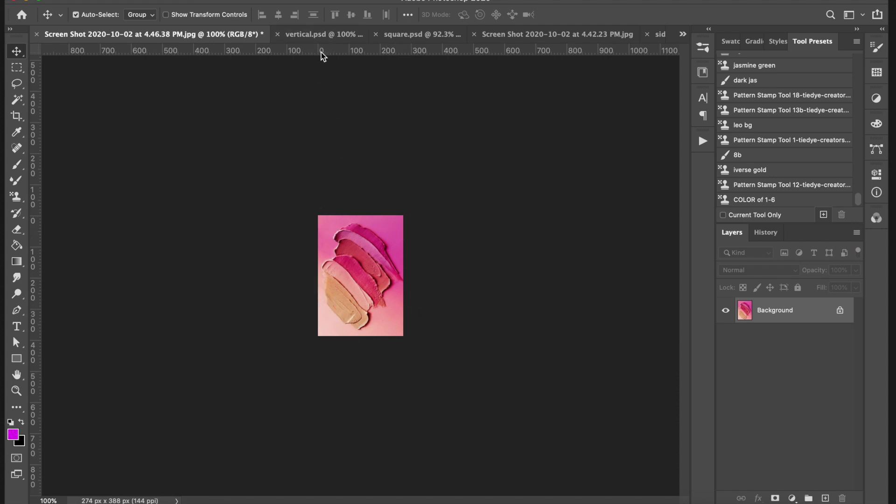
click(477, 37)
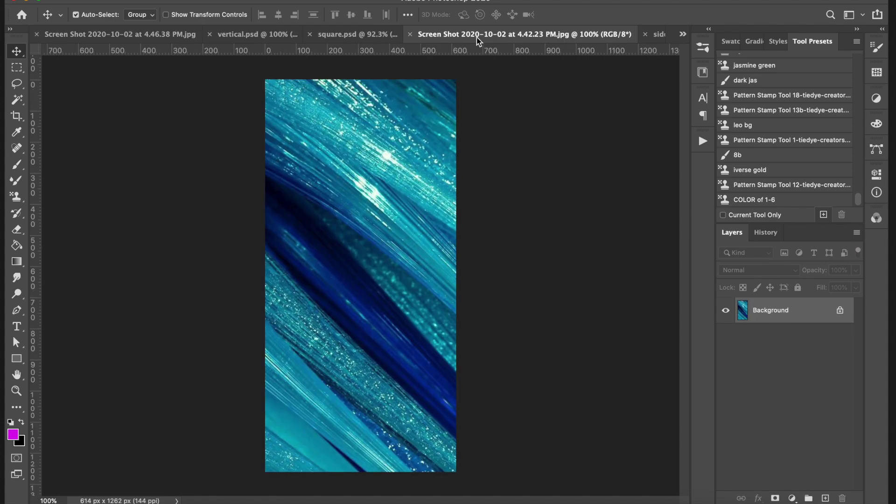
- Reorder the open documents so the teal texture image sits directly after the pink paint-smear image
drag(436, 34, 371, 33)
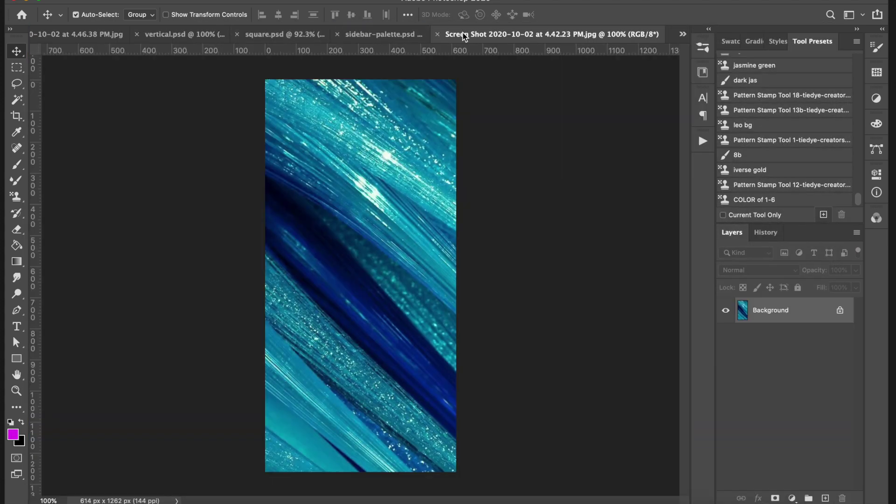
drag(463, 33, 264, 41)
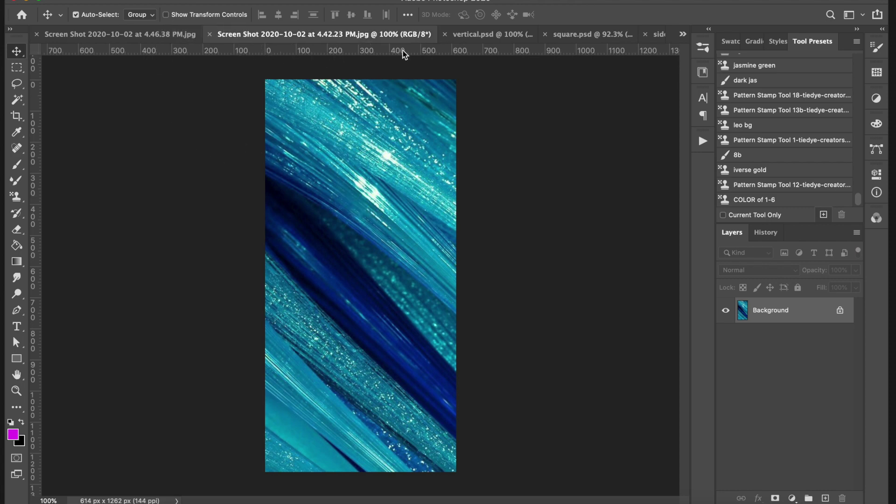
click(160, 34)
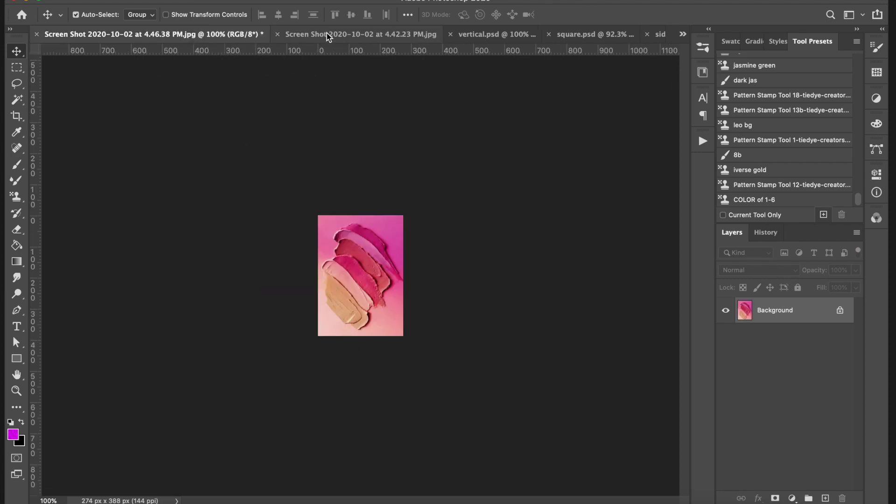
click(329, 35)
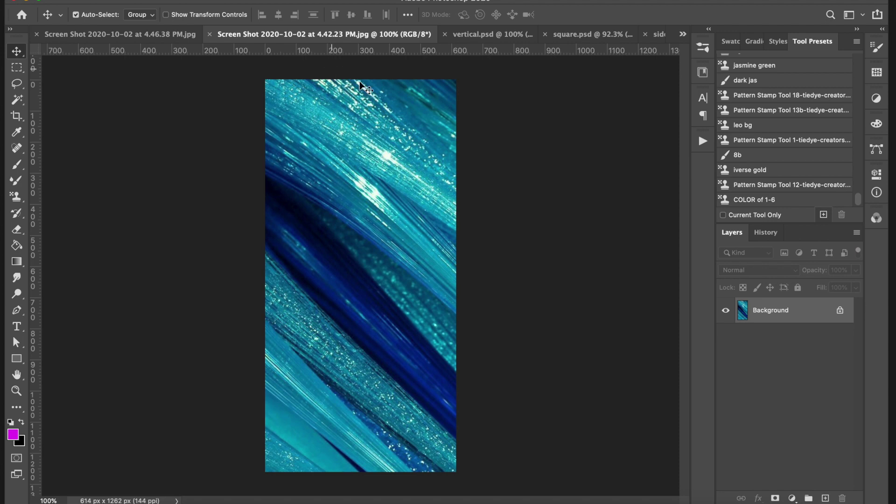
- Compare the teal texture image with the pink paint-smear image, viewing the teal one at 66.7%
click(17, 392)
alt+click(324, 262)
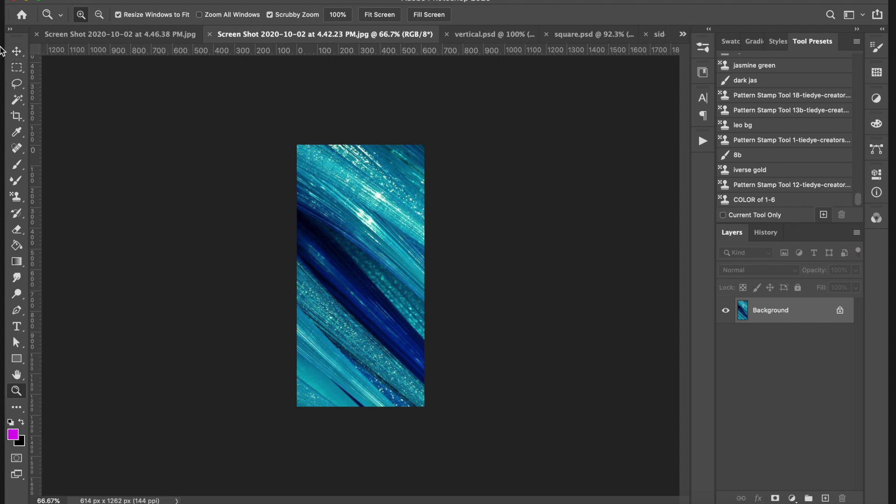
click(18, 53)
click(70, 34)
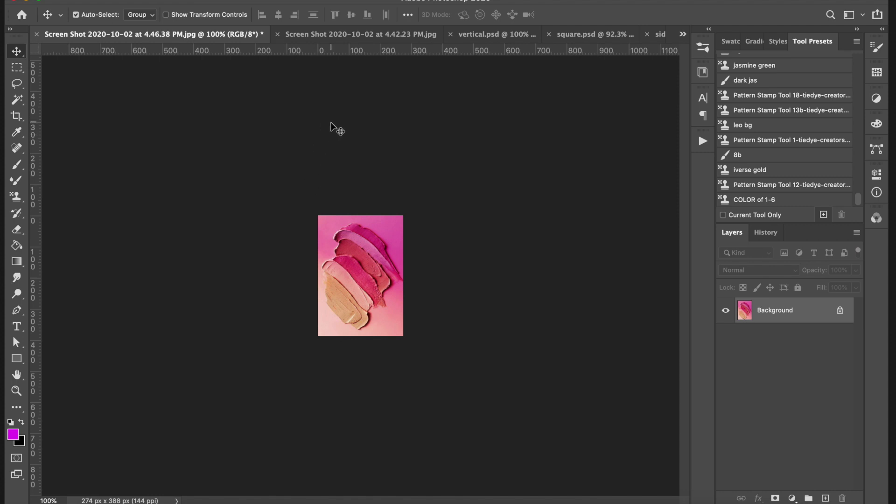
click(312, 34)
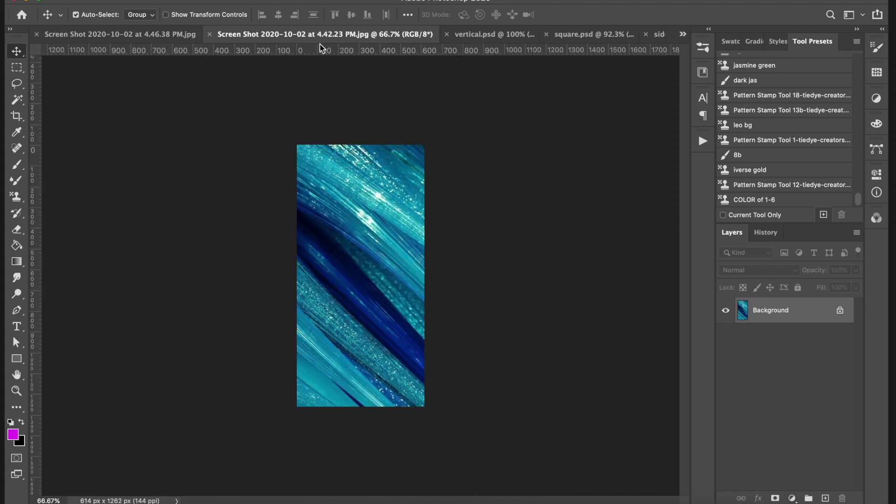
click(155, 34)
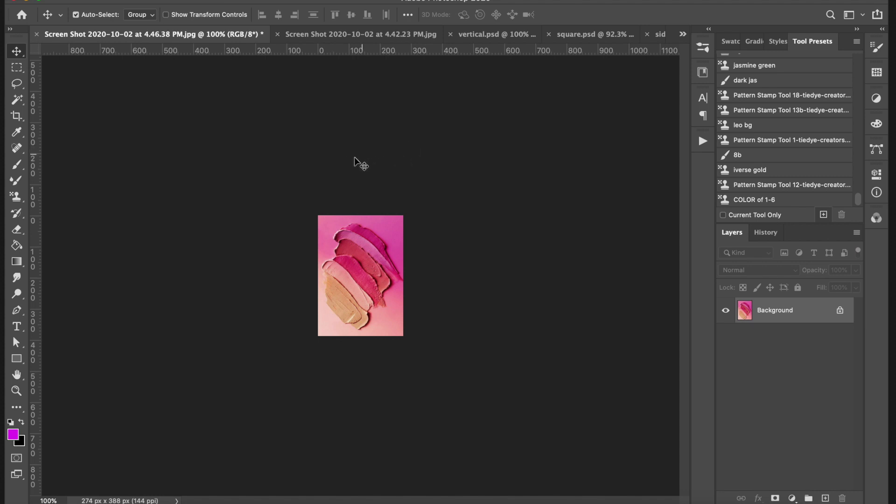
- Define the pink paint-smear image as a pattern, keeping the suggested file-based name
key(super+shift+p)
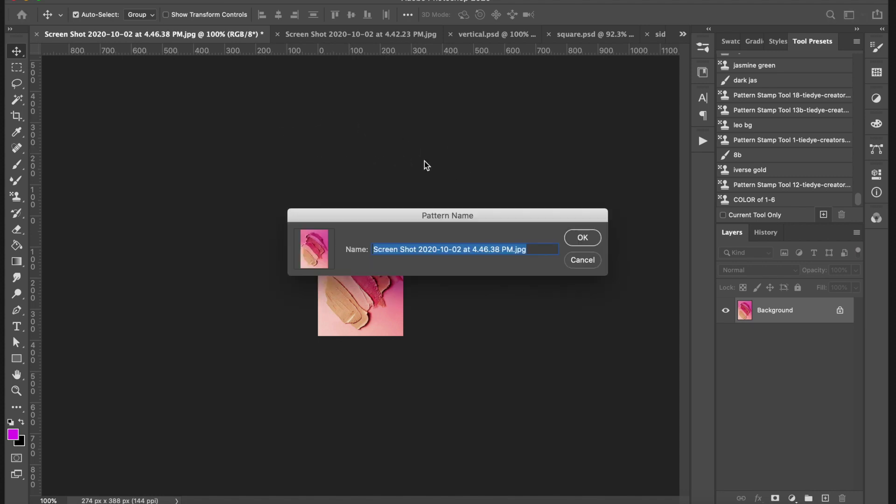
click(578, 262)
click(134, 5)
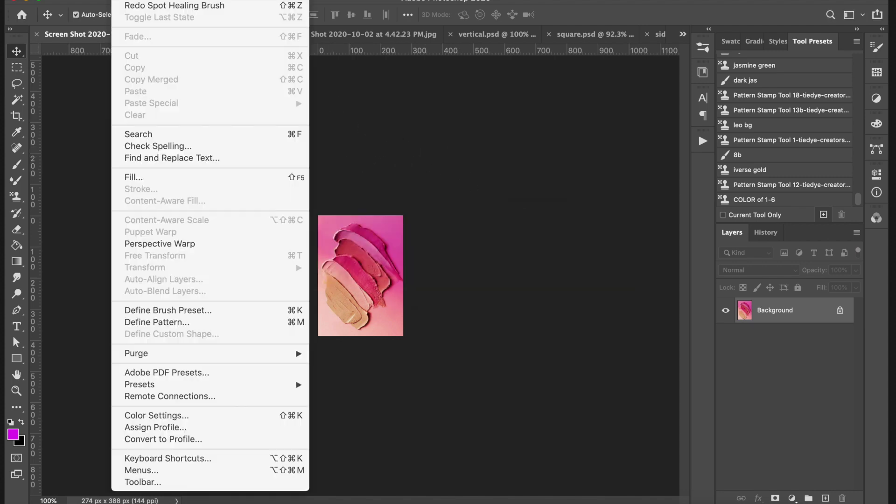
click(156, 324)
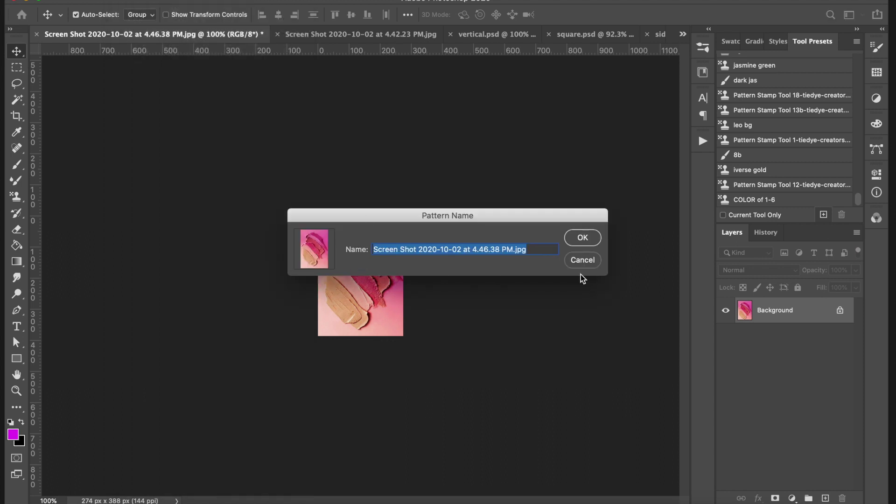
click(579, 239)
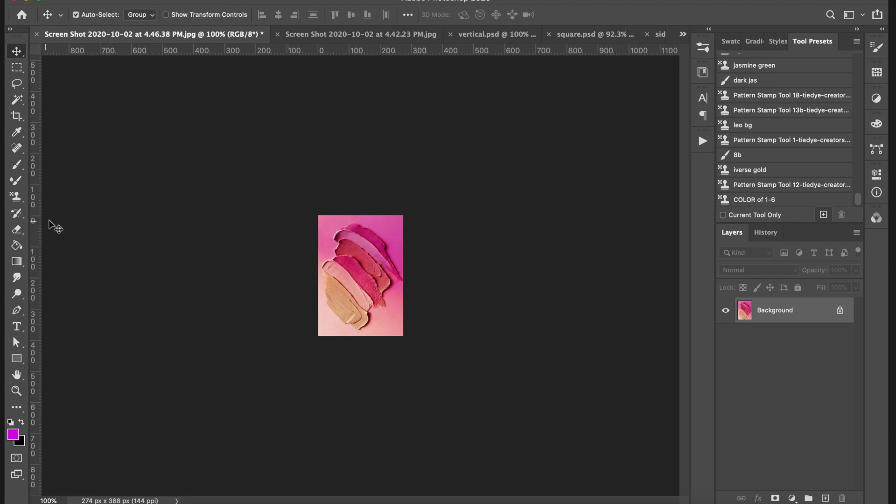
- Retouch the edges of the pink paint smears with the content-aware Spot Healing Brush
click(17, 230)
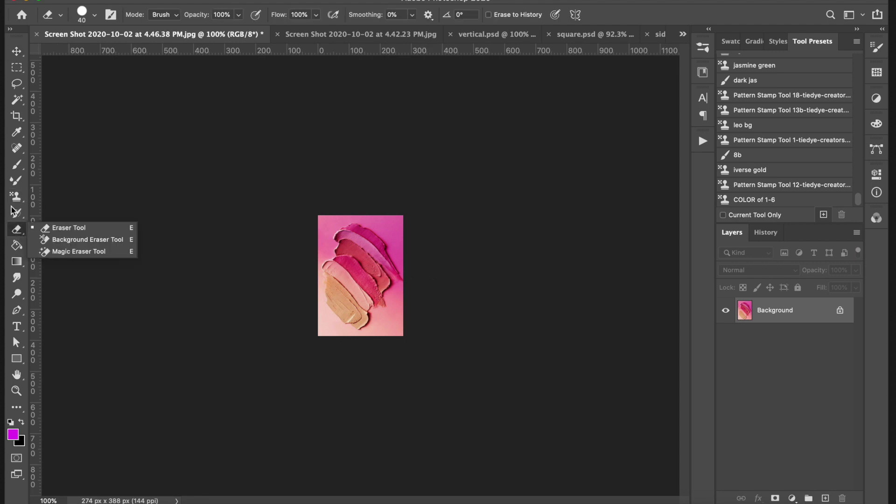
drag(17, 148, 72, 148)
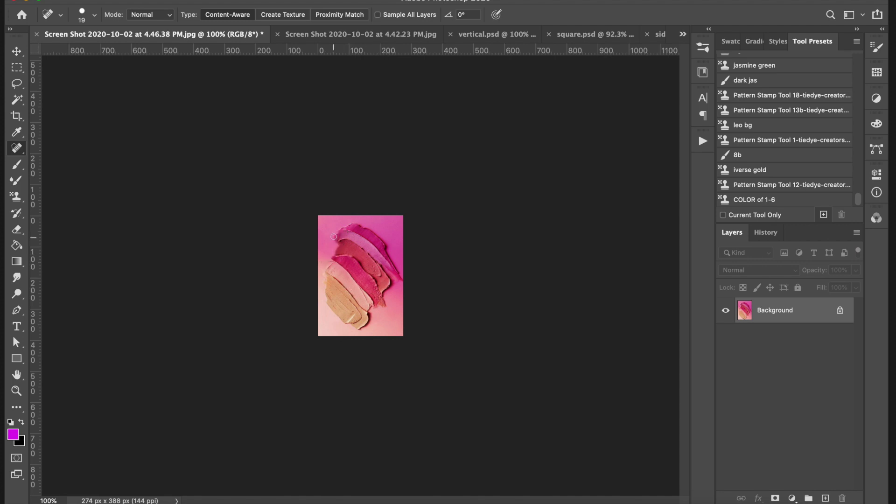
mouse_move(384, 270)
mouse_down()
mouse_move(389, 280)
mouse_move(369, 309)
mouse_up()
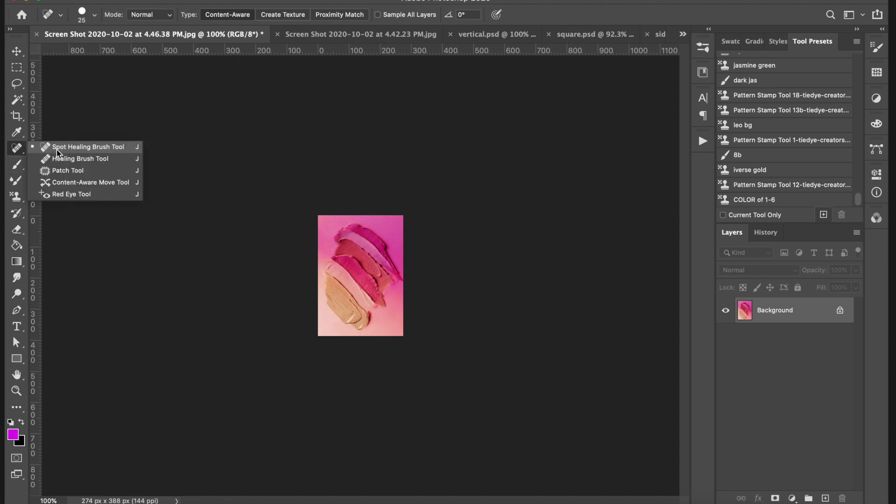
click(57, 148)
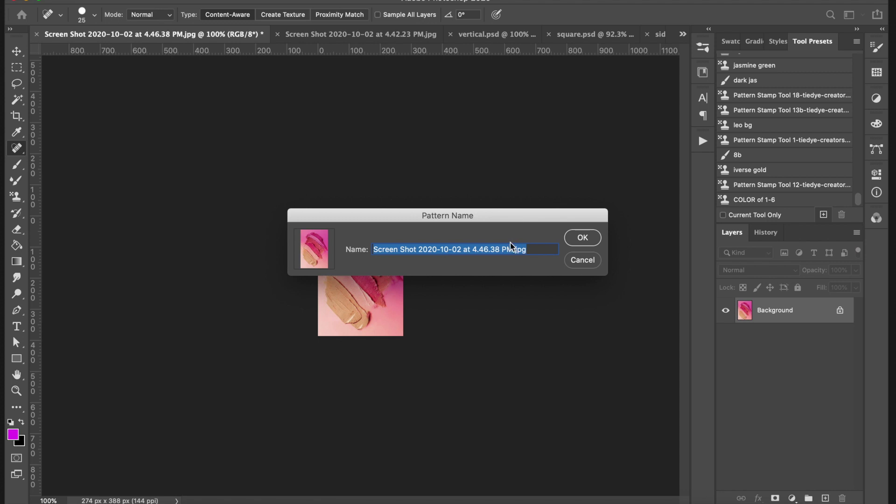
- Define the retouched pink paint-smear image as a pattern named FINAL
text(Fl)
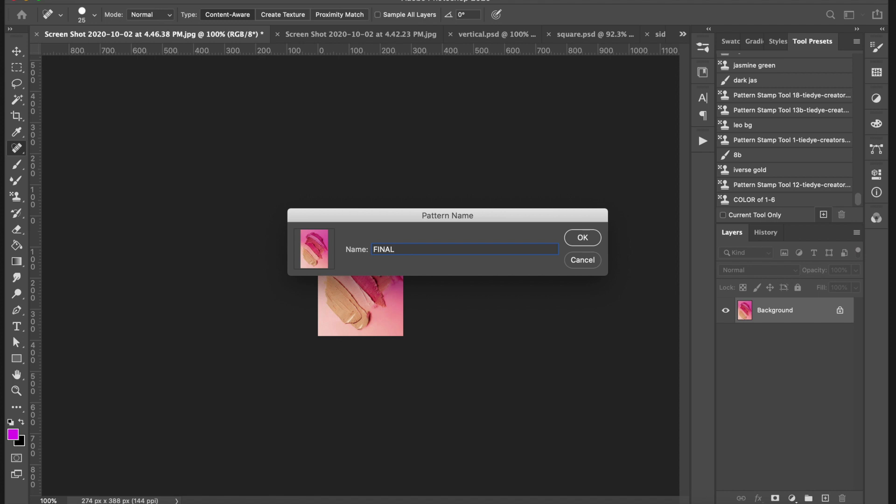
key(Return)
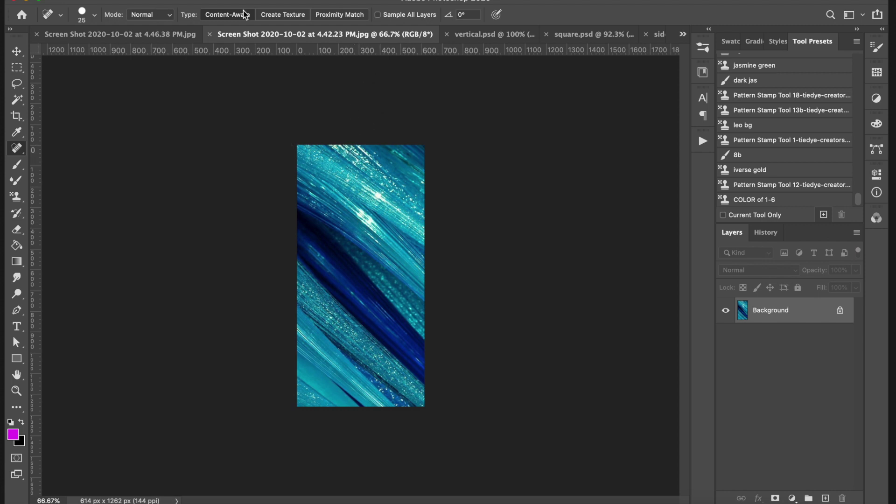
- Resize the teal texture image to a height of 300 pixels with its proportions linked
click(178, 37)
click(140, 2)
click(398, 214)
key(super+alt+i)
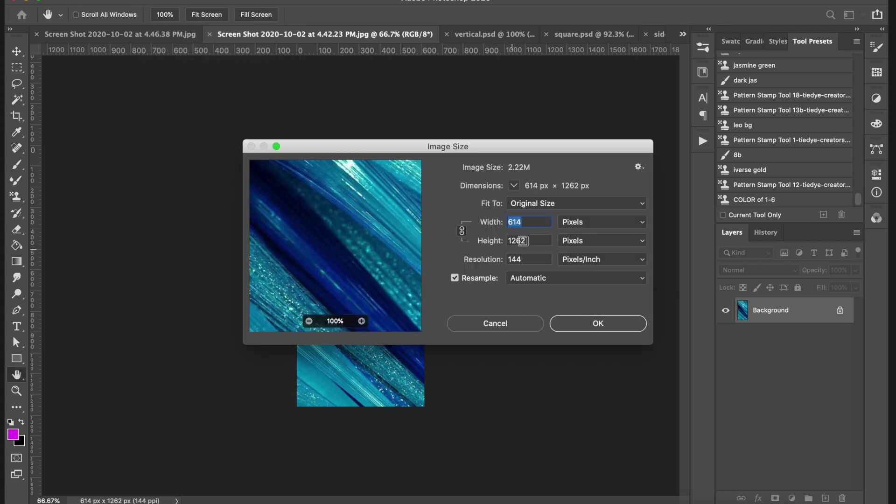
double_click(527, 240)
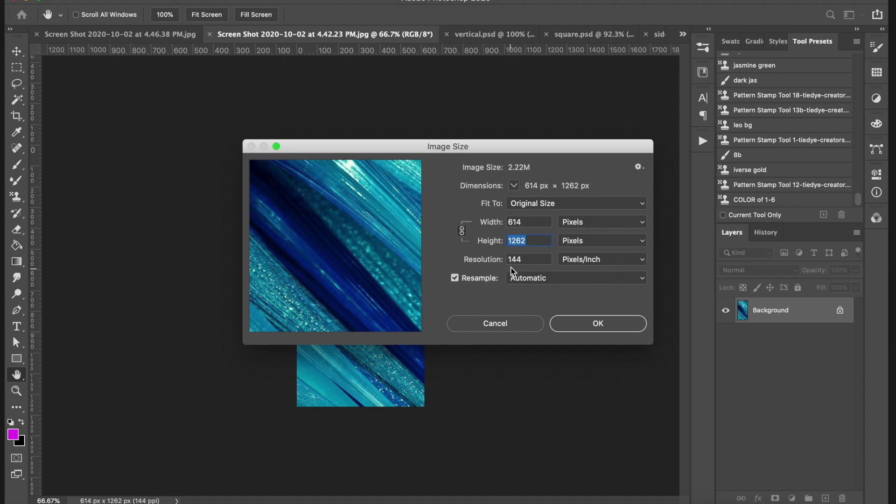
text(200)
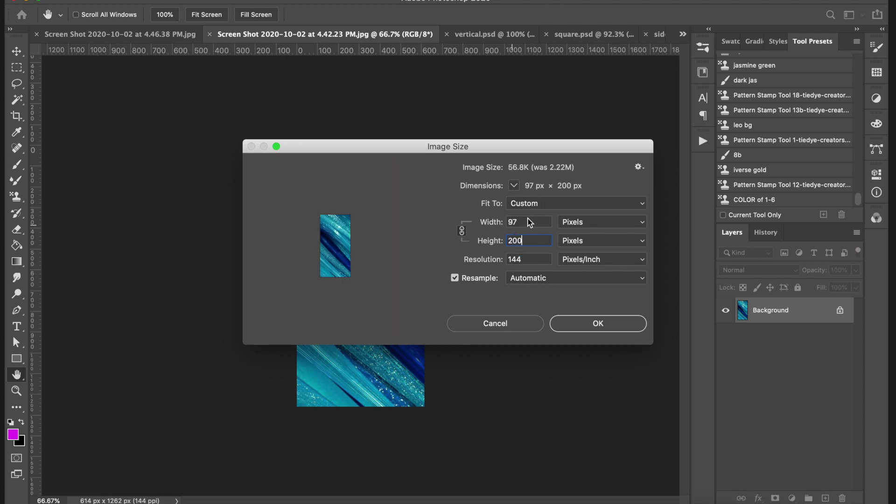
click(491, 240)
text(3)
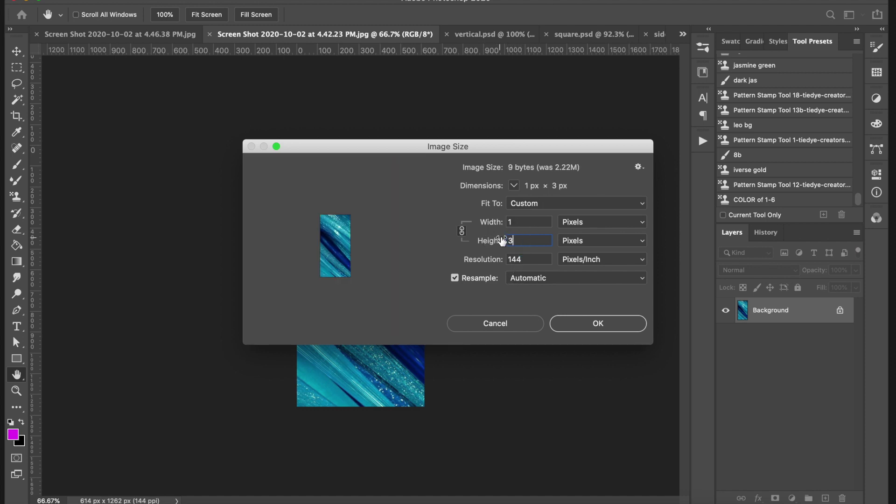
text(00)
click(581, 330)
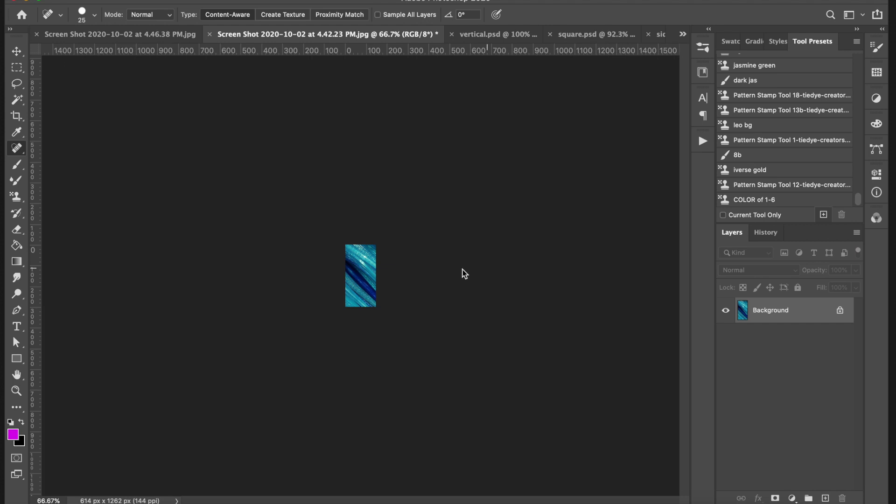
- Define the resized teal texture image as a pattern named final 2
key(ctrl+shift+p)
text(final 2)
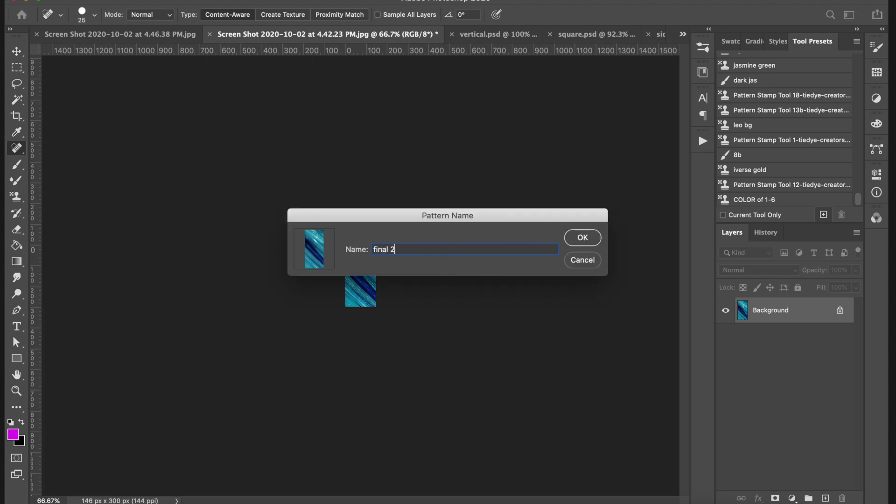
key(Return)
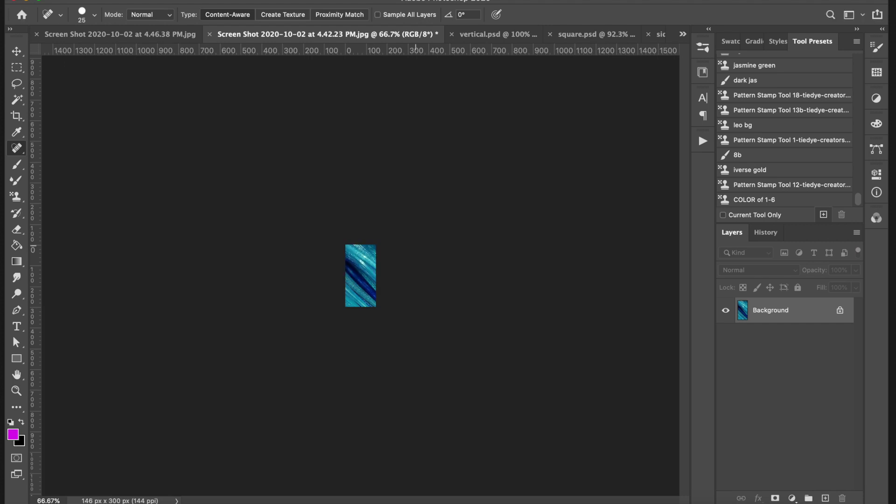
- Close the teal texture and pink paint-smear images without saving their changes
click(208, 35)
click(409, 170)
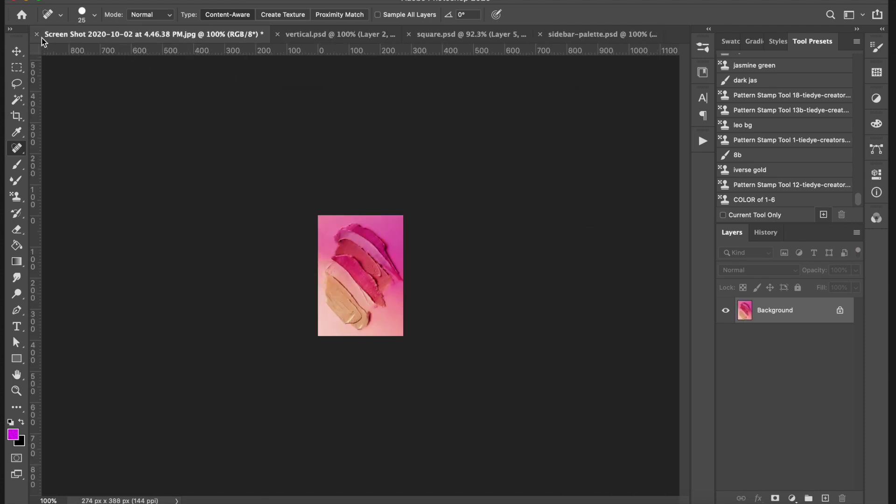
key(super+w)
click(391, 171)
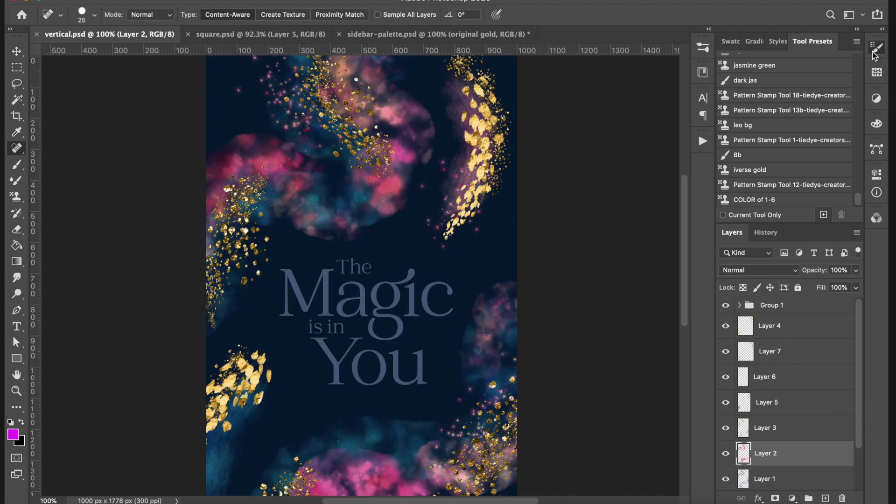
- Bring up the saved patterns and display them as a Large List, showing the newly defined ones
click(876, 49)
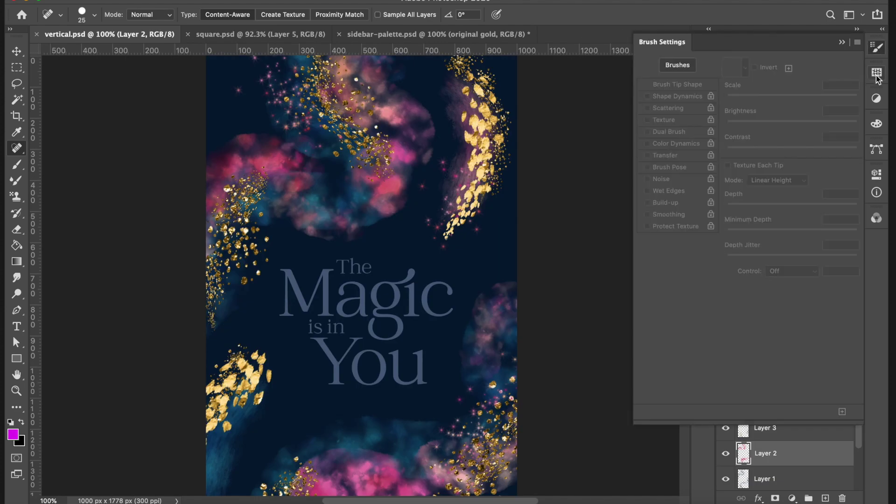
click(871, 77)
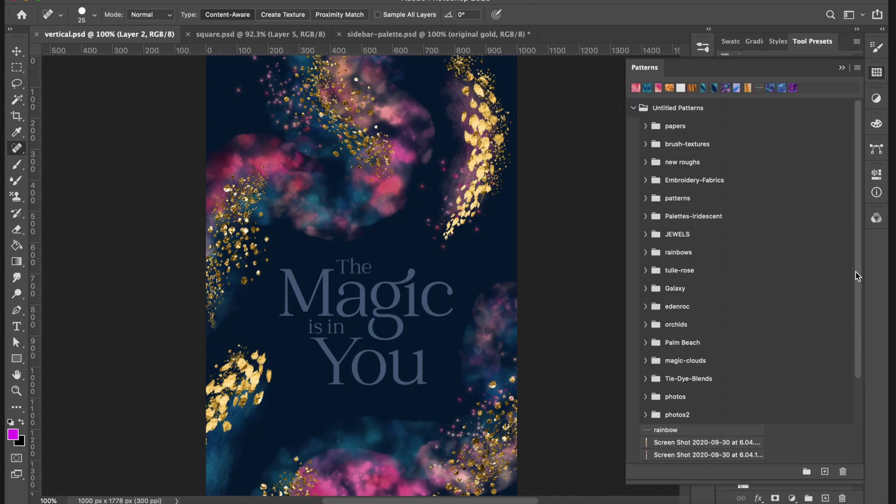
scroll(847, 379, down, 2)
scroll(848, 379, down, 3)
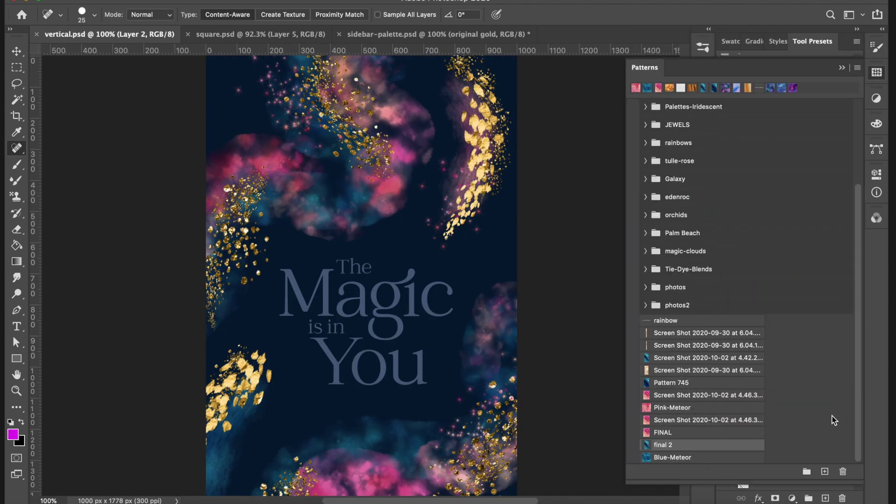
click(858, 70)
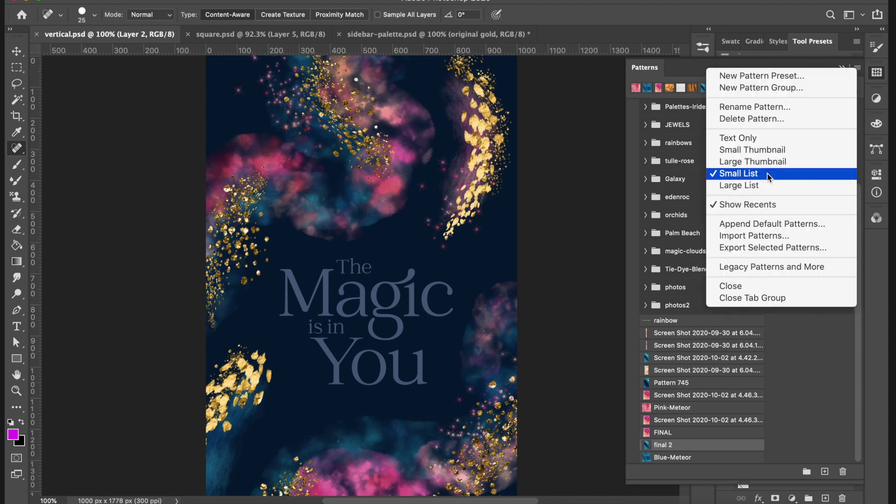
click(768, 187)
scroll(840, 398, down, 3)
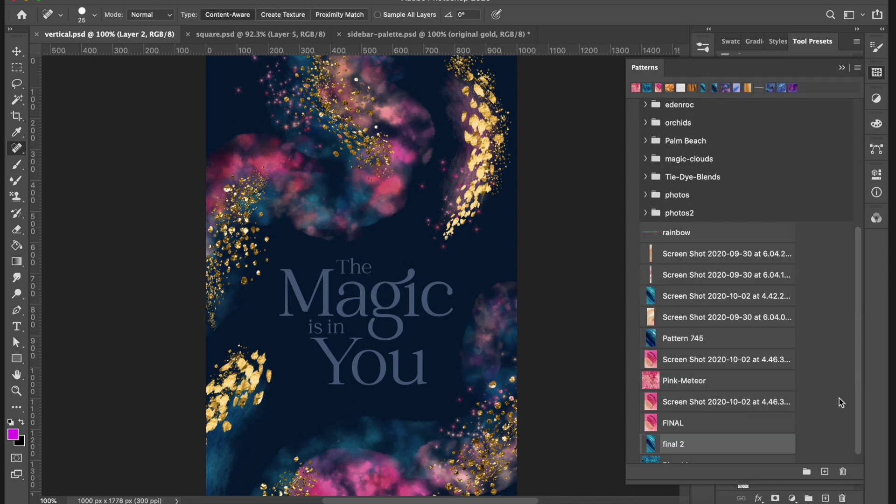
- Move the Pink-Meteor pattern directly above Blue-Meteor in the pattern list and delete the pattern fill layer clipped to Layer 2 in vertical.psd
click(648, 460)
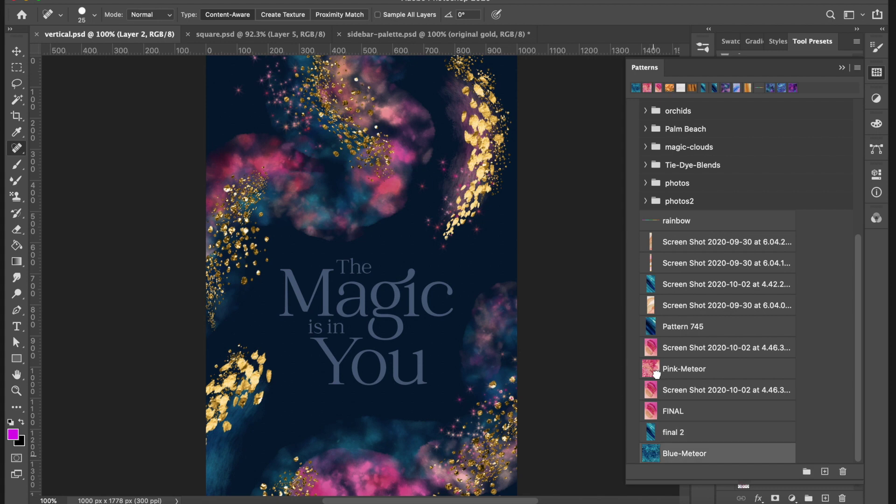
drag(658, 377, 657, 449)
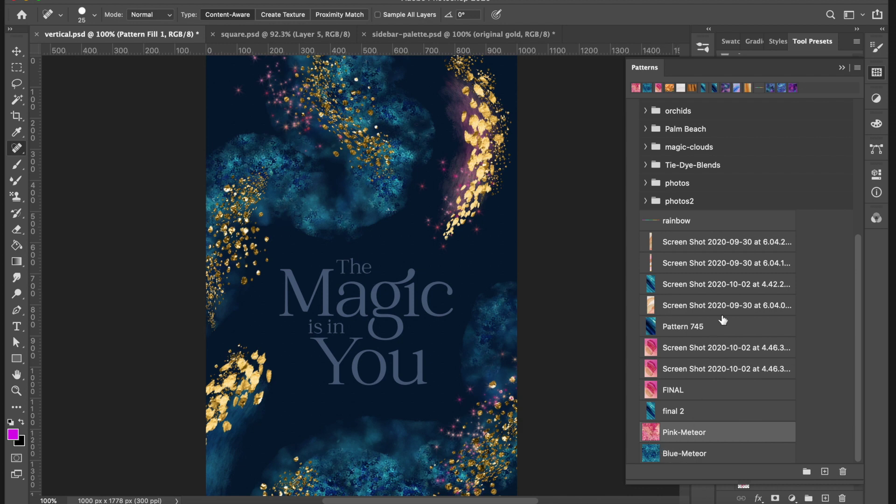
click(877, 72)
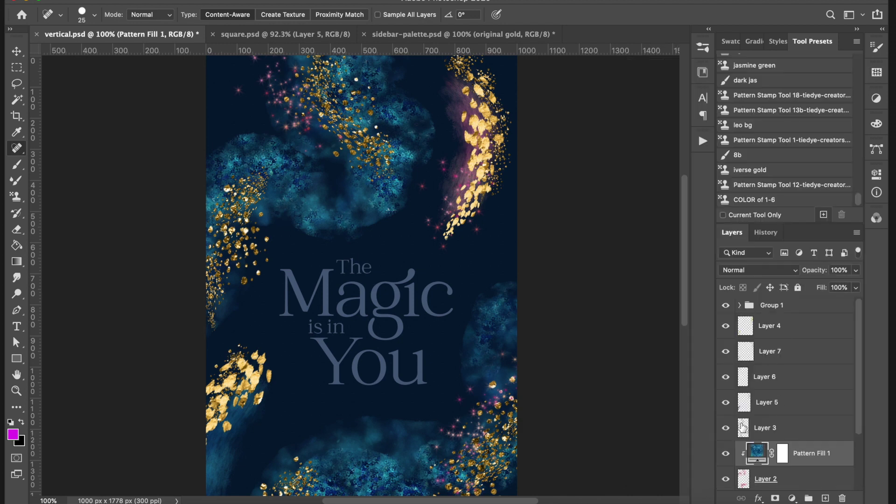
key(Delete)
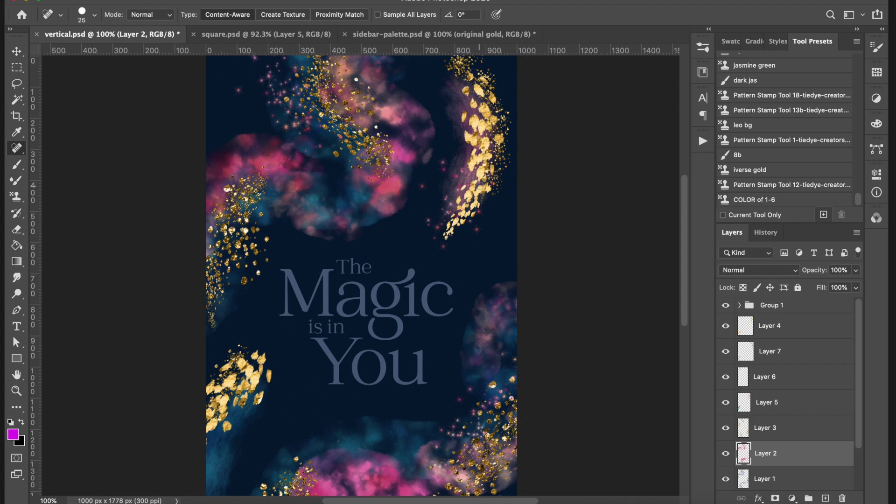
- Duplicate Group 1, Color Fill 1 copy 2 and the Background from square.psd into a new document
click(17, 51)
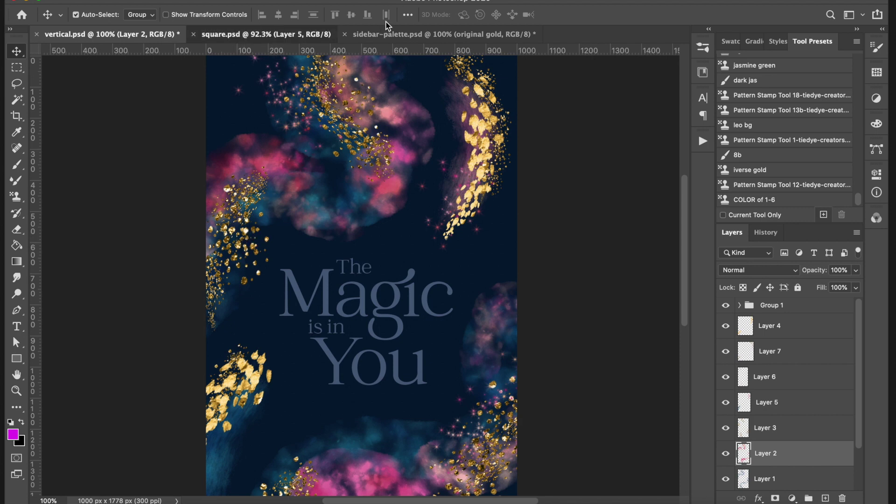
click(322, 34)
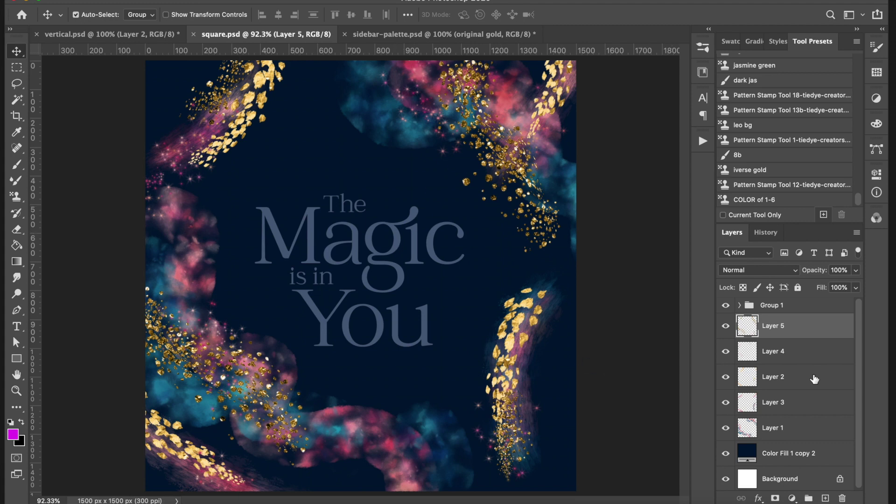
scroll(854, 446, down, 1)
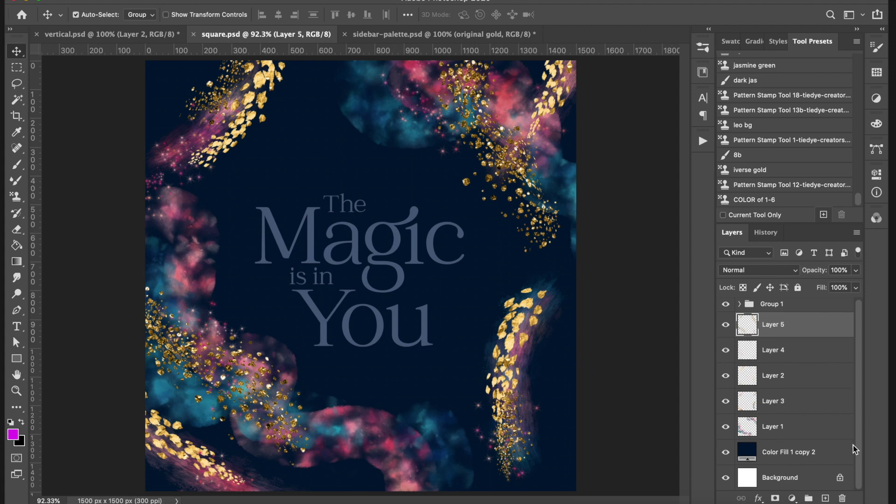
click(774, 457)
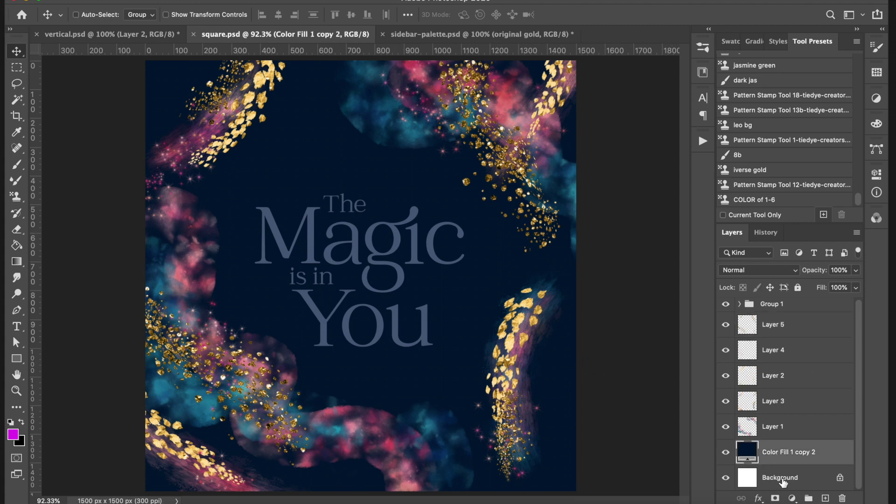
shift+click(782, 482)
super+click(797, 308)
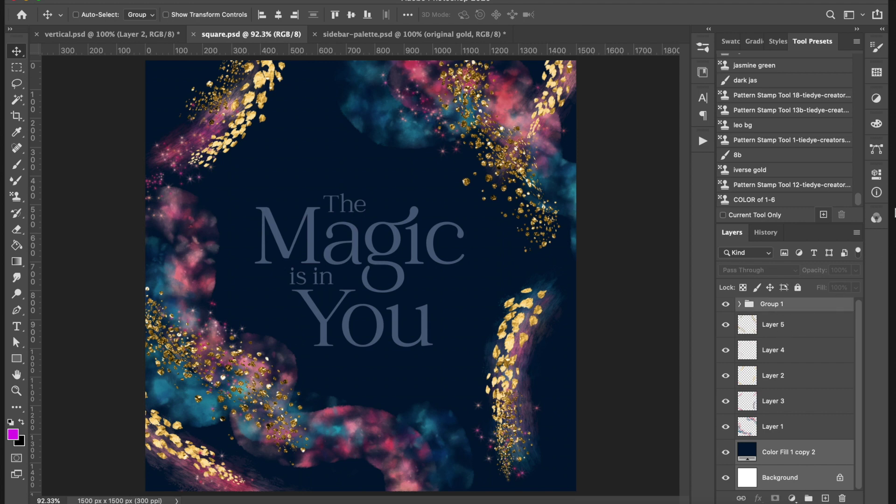
right_click(796, 308)
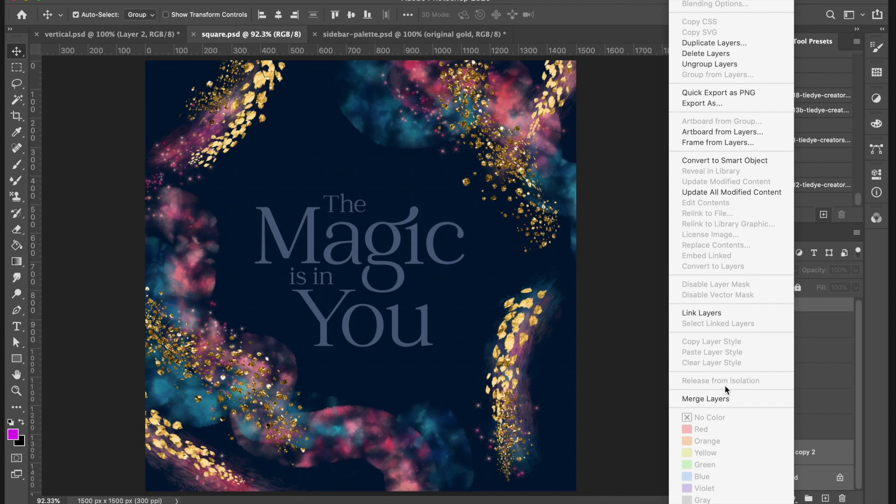
click(707, 43)
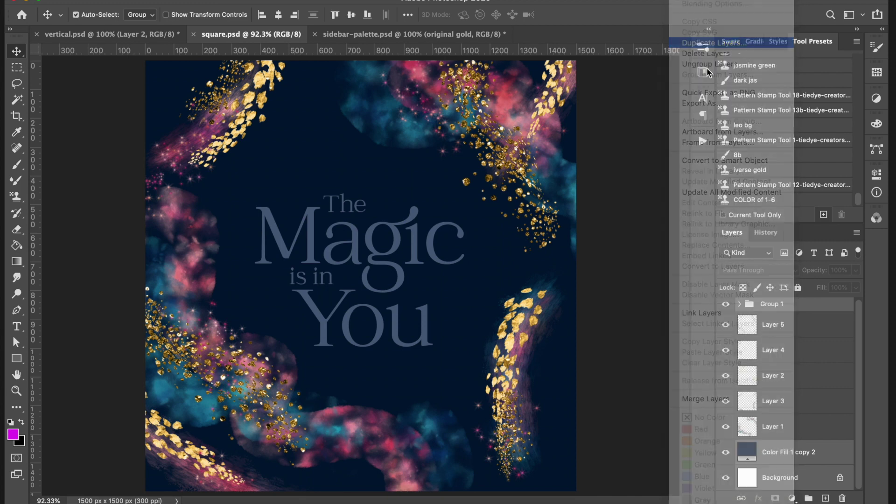
click(409, 252)
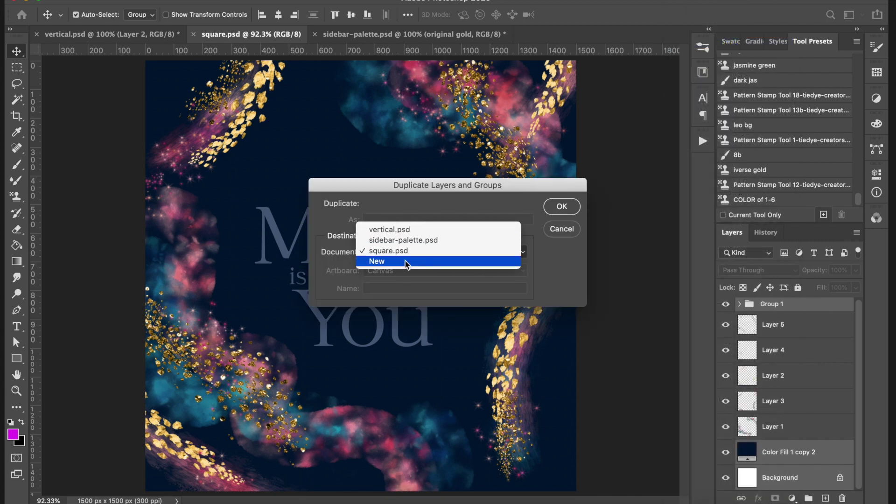
click(418, 260)
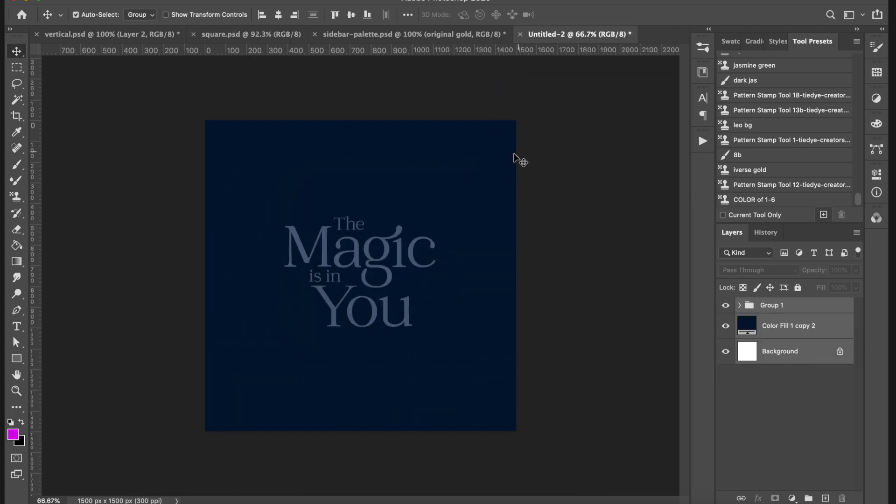
- Add two empty layers between the navy colour fill and the text group in the new document
key(super+0)
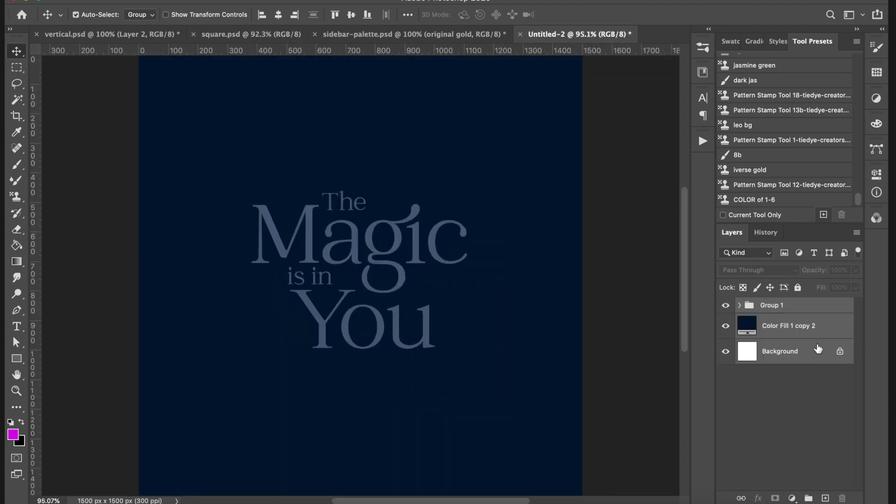
click(16, 391)
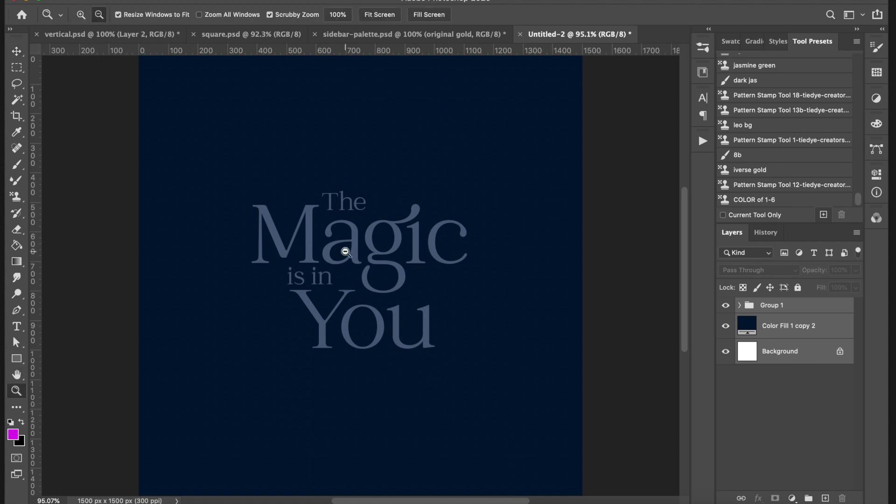
alt+click(346, 252)
drag(380, 255, 393, 254)
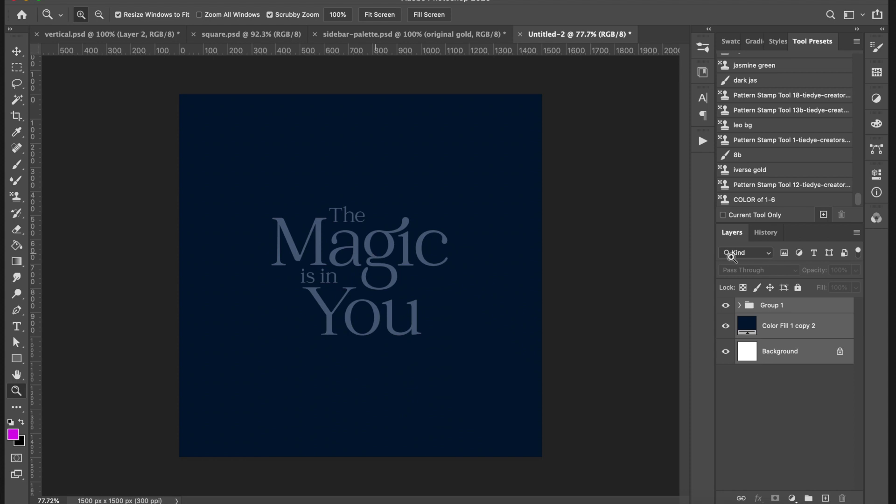
click(780, 329)
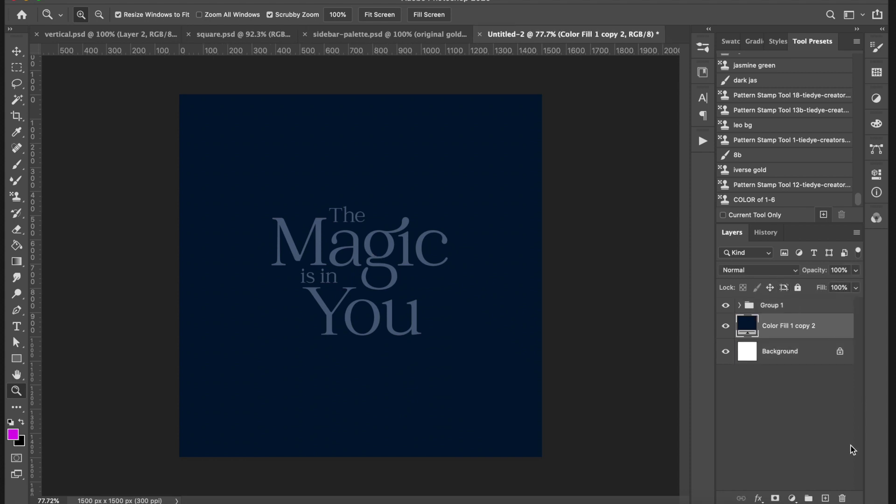
click(826, 499)
click(826, 498)
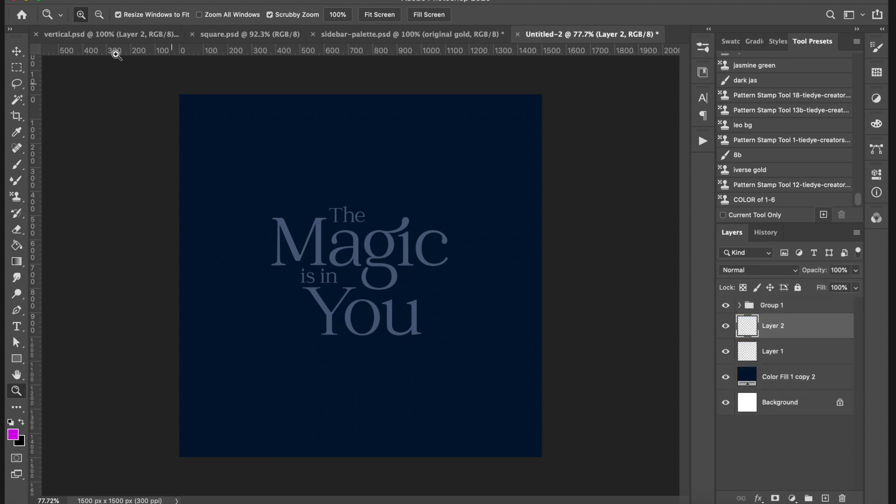
- Set up the Pattern Stamp tool with the final 2 pattern, showing its pattern choices as a Large List
click(17, 52)
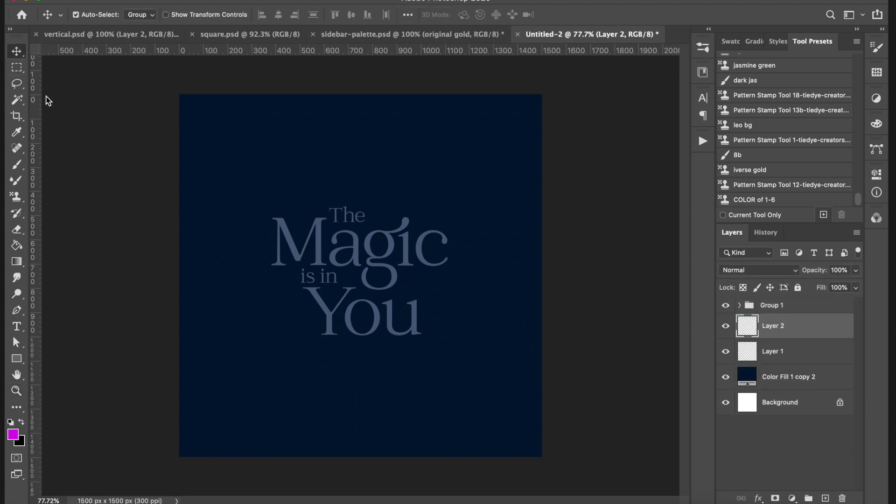
click(15, 198)
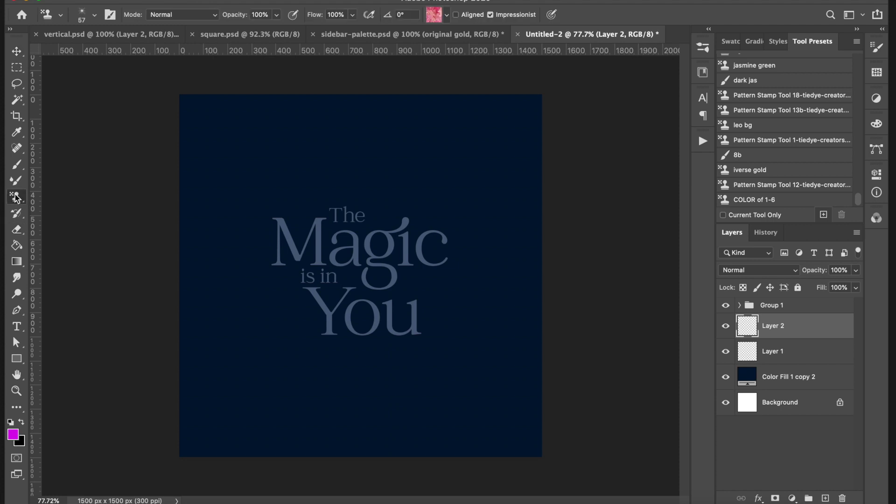
drag(15, 198, 67, 195)
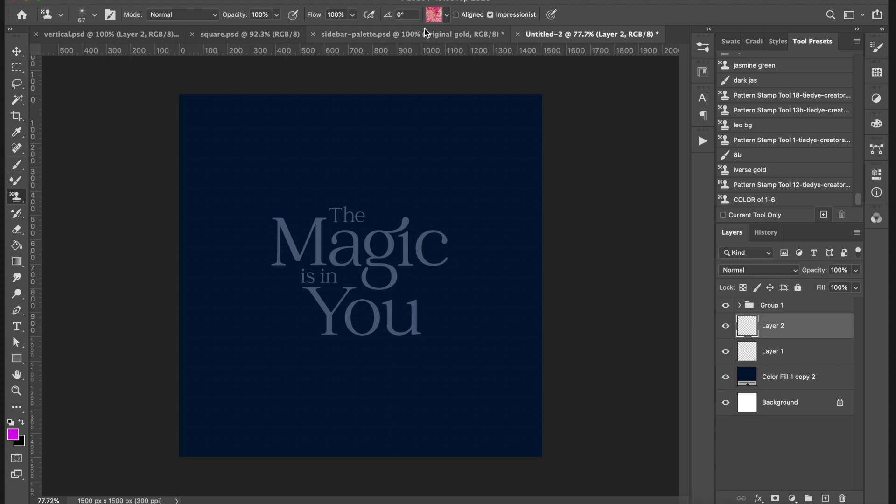
click(433, 14)
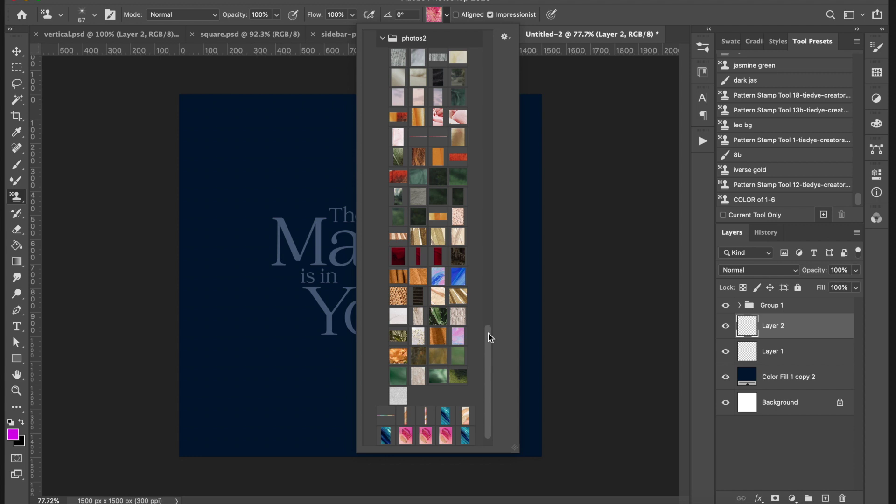
scroll(483, 433, down, 1)
click(505, 36)
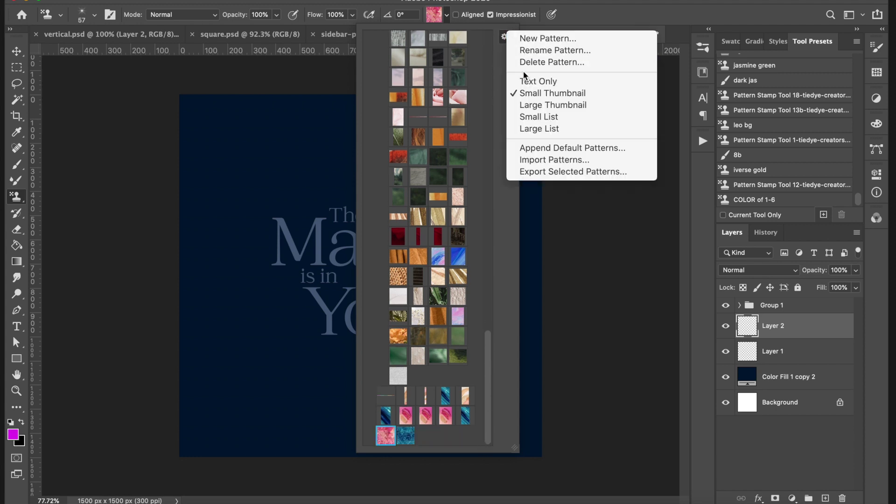
click(540, 129)
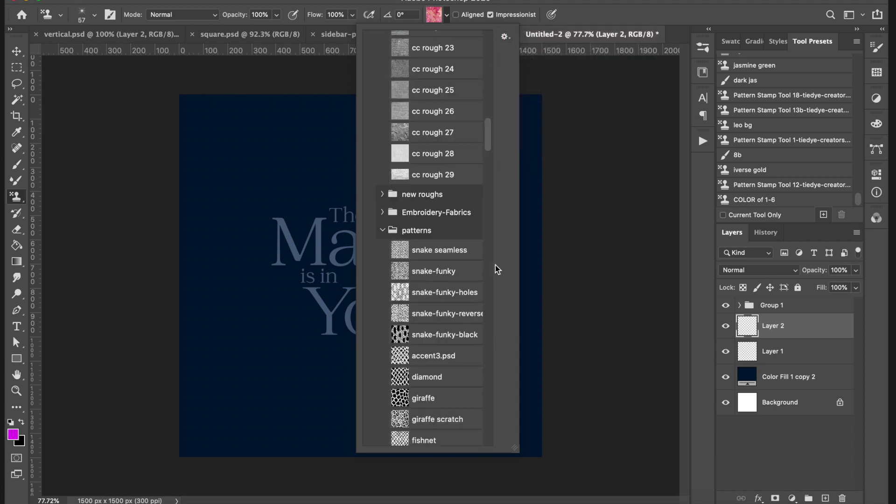
scroll(482, 301, down, 15)
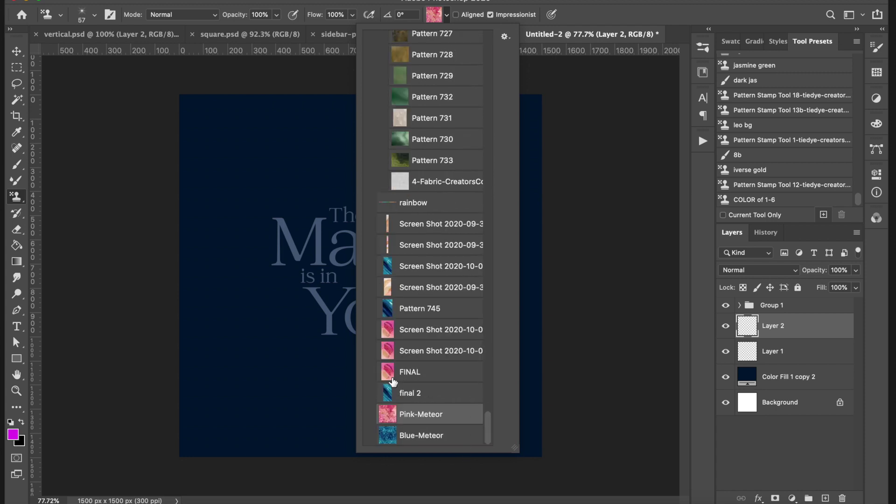
click(388, 397)
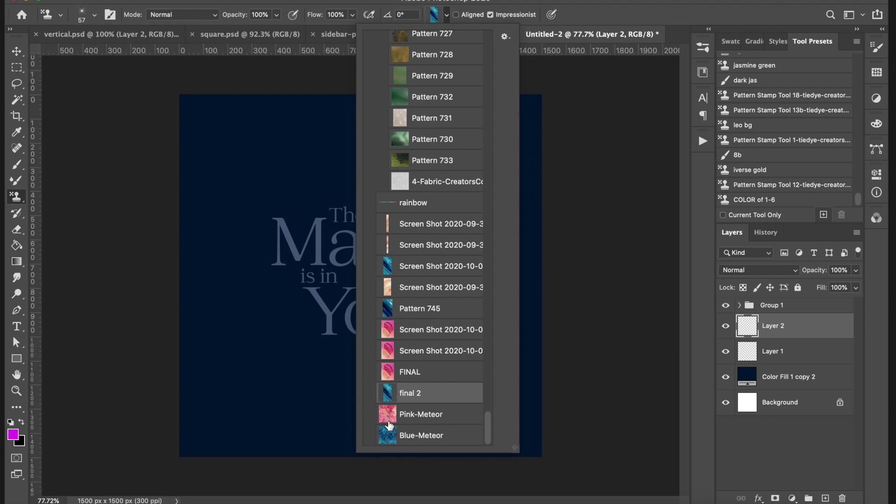
- Try a full-flow teal stroke near the upper left with the 127 px Dreamy brush, compare it with square.psd, and undo it
click(435, 17)
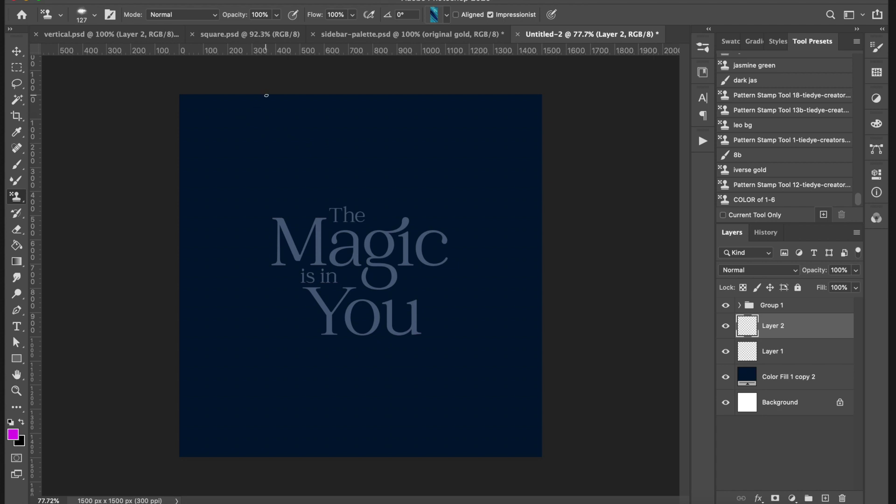
mouse_move(266, 89)
mouse_down()
mouse_move(255, 128)
mouse_move(318, 134)
mouse_move(326, 154)
mouse_move(334, 137)
mouse_move(338, 158)
mouse_move(309, 181)
mouse_up()
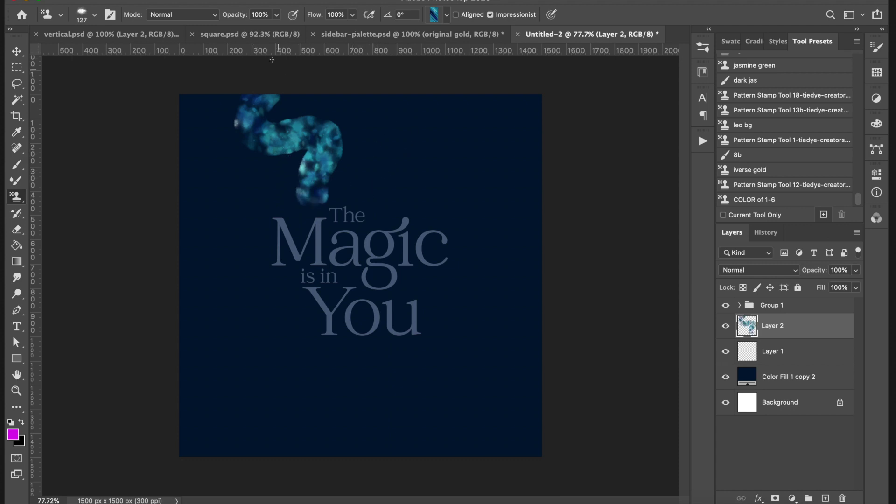
click(244, 34)
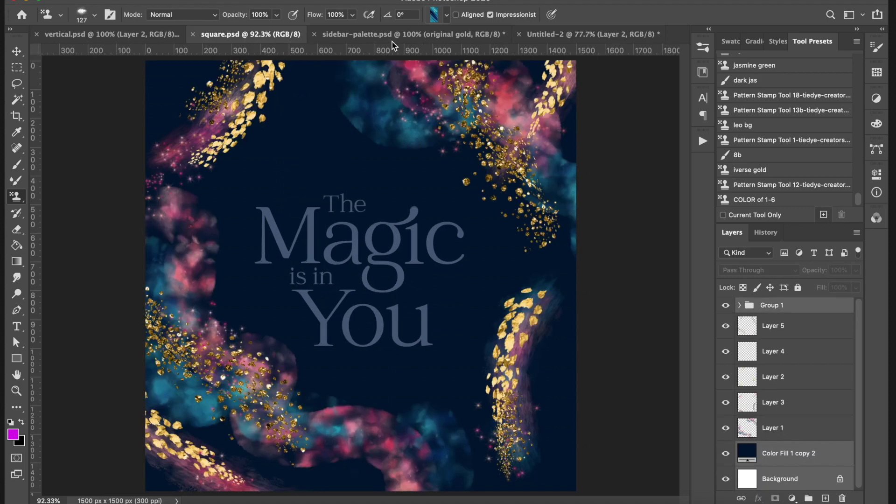
click(596, 35)
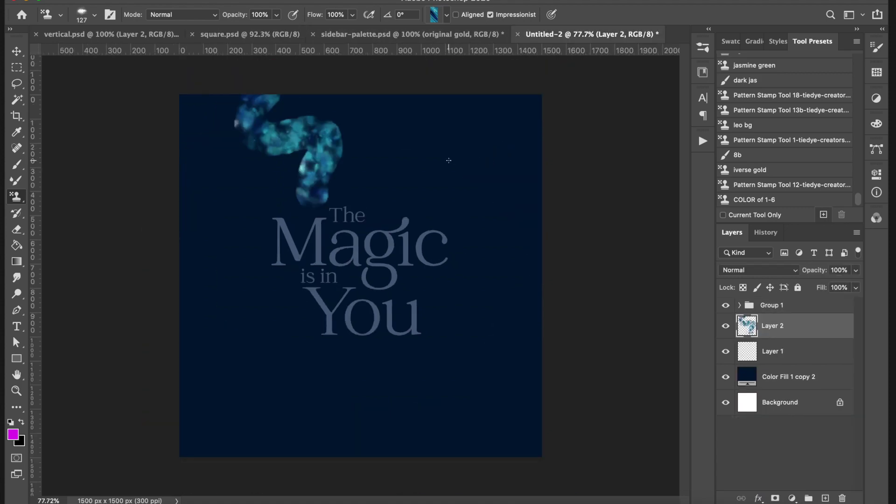
key(ctrl+z)
- Set the flow to 40% and the brush size to 175, and paint a wavy teal band from the upper edge to the right edge
click(353, 15)
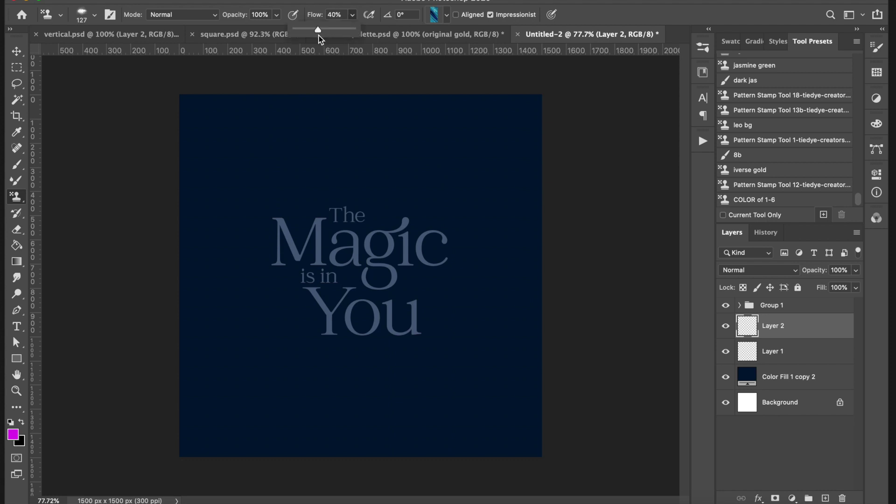
click(378, 93)
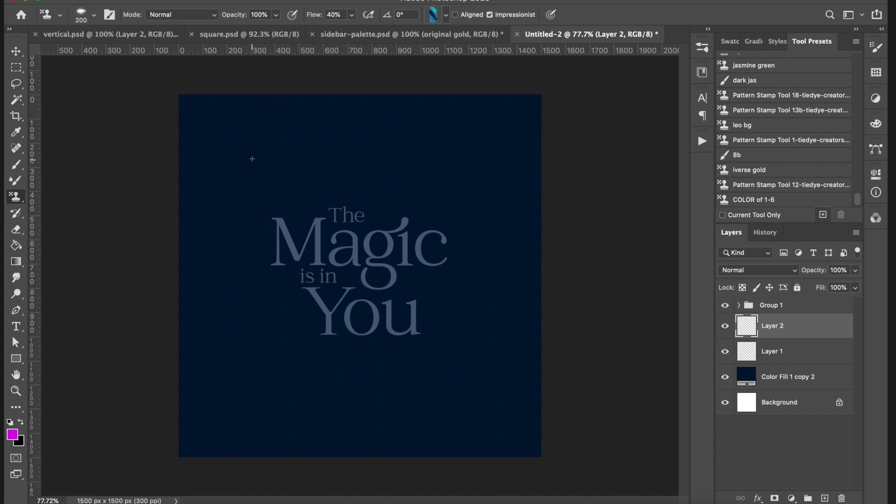
drag(263, 191, 278, 186)
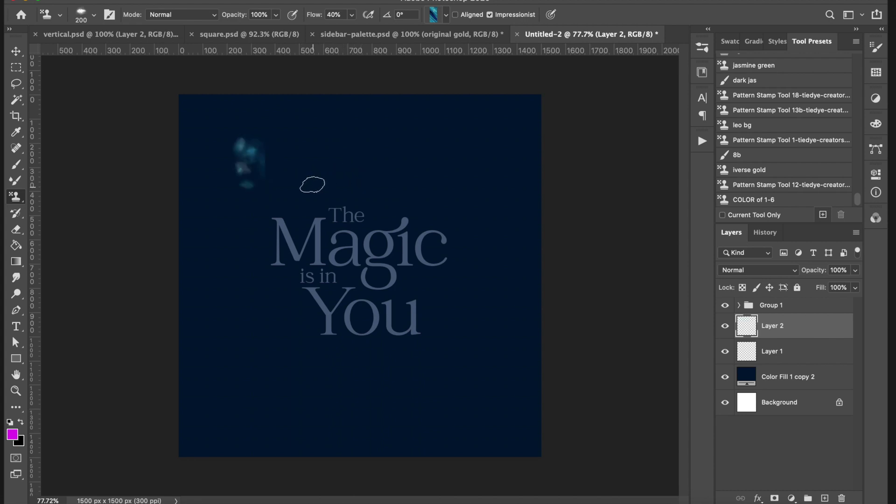
key(super+z)
key(bracketleft)
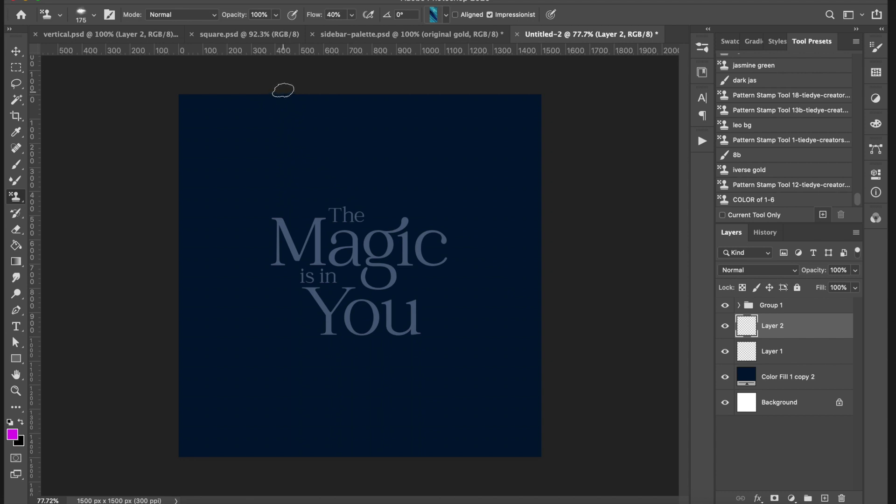
mouse_move(286, 90)
mouse_down()
mouse_move(276, 110)
mouse_move(281, 136)
mouse_move(372, 146)
mouse_move(393, 166)
mouse_move(391, 192)
mouse_move(477, 197)
mouse_move(495, 206)
mouse_move(504, 240)
mouse_move(534, 243)
mouse_move(554, 224)
mouse_move(559, 234)
mouse_move(468, 208)
mouse_move(408, 168)
mouse_move(471, 217)
mouse_move(495, 224)
mouse_move(536, 274)
mouse_move(537, 253)
mouse_up()
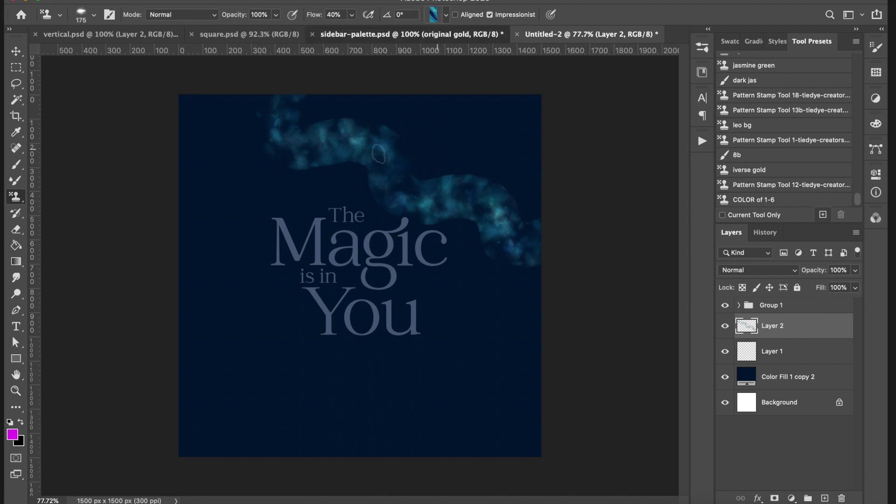
- Check the reference artwork in square.psd and widen the upper-left end of the teal band with more teal strokes
click(411, 34)
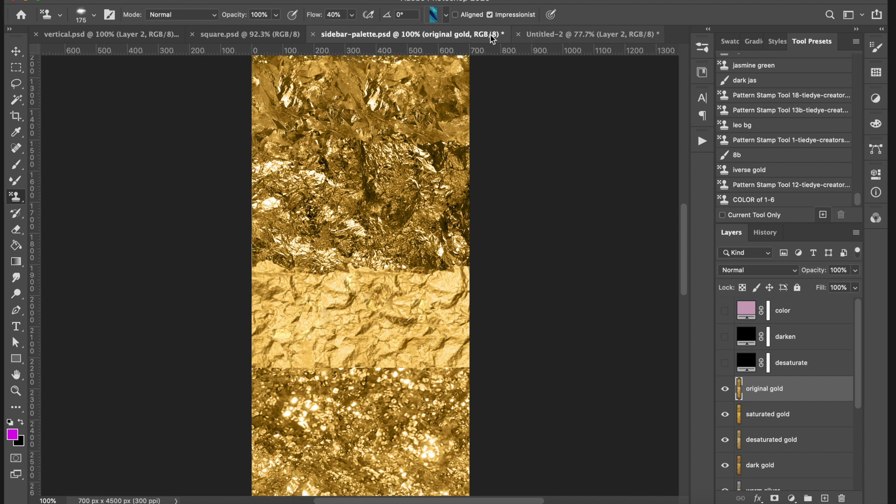
click(250, 34)
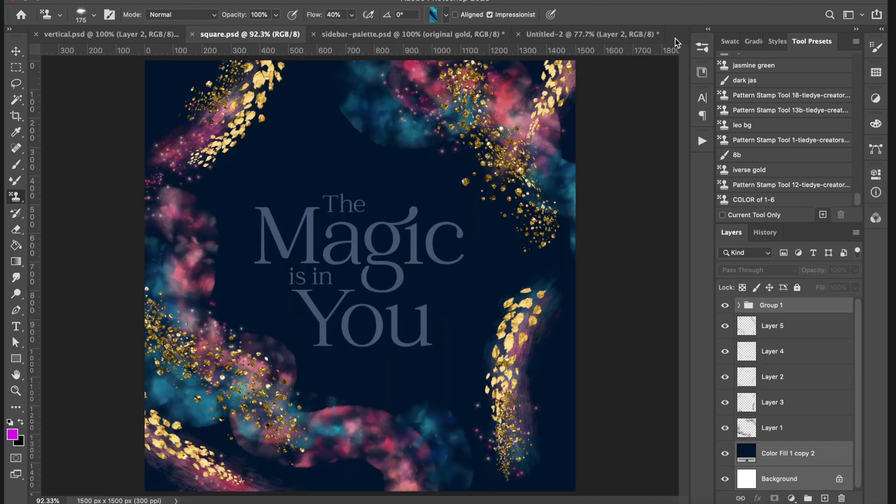
click(591, 34)
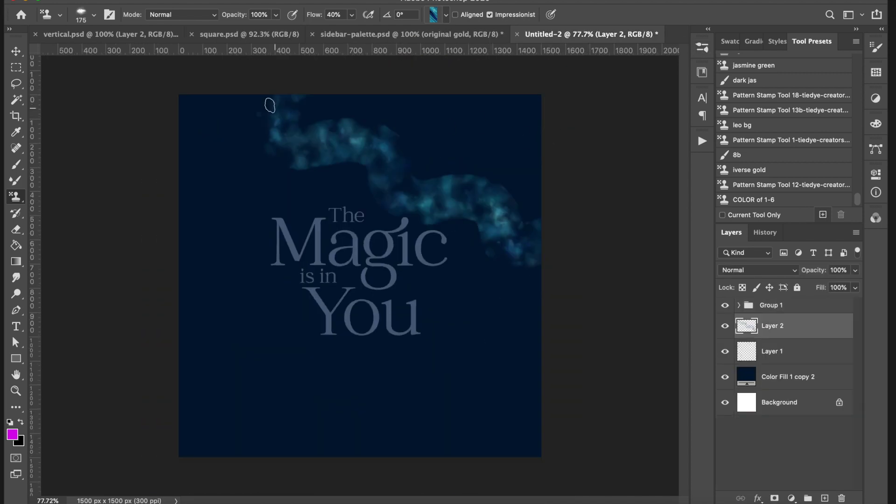
mouse_move(270, 167)
mouse_down()
mouse_move(349, 180)
mouse_move(343, 134)
mouse_move(327, 123)
mouse_move(368, 138)
mouse_up()
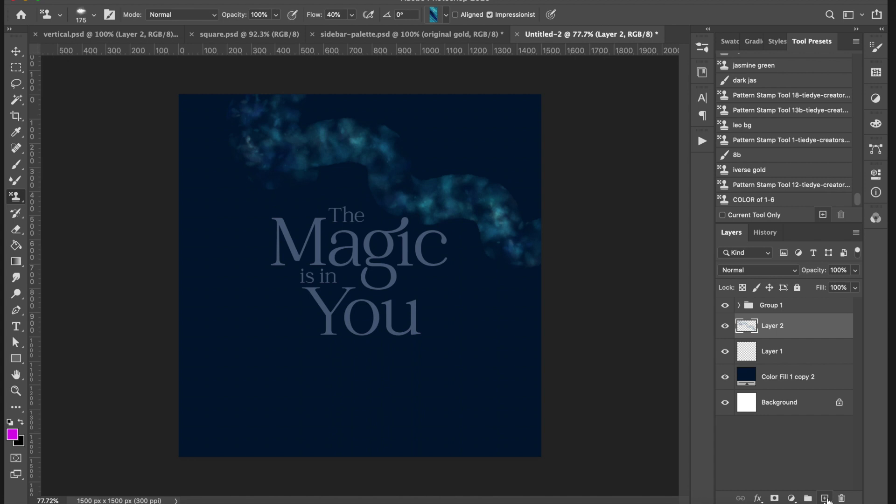
- Add a layer above Layer 2 and paint a pink band along the upper side of the teal one using the FINAL pattern
click(825, 498)
click(430, 15)
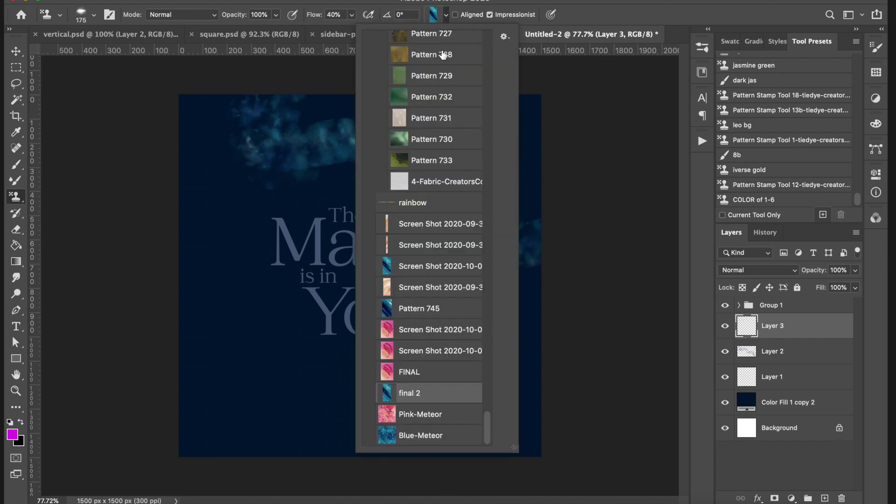
click(388, 372)
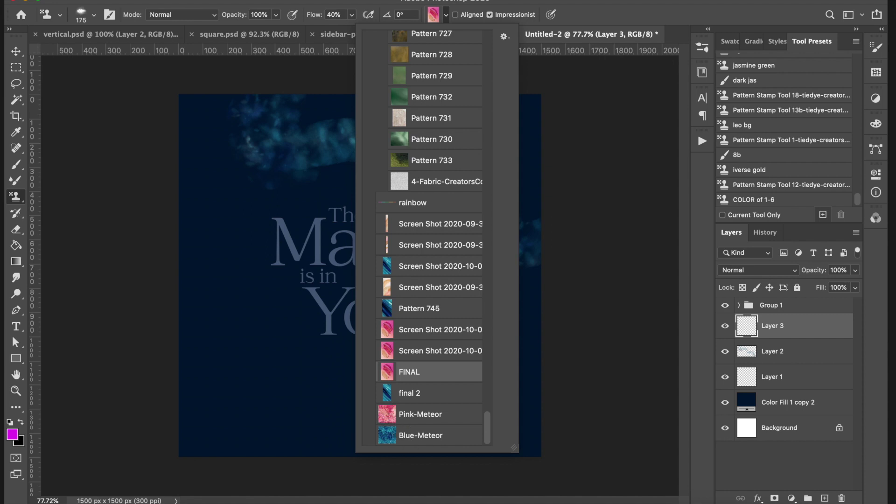
click(439, 1)
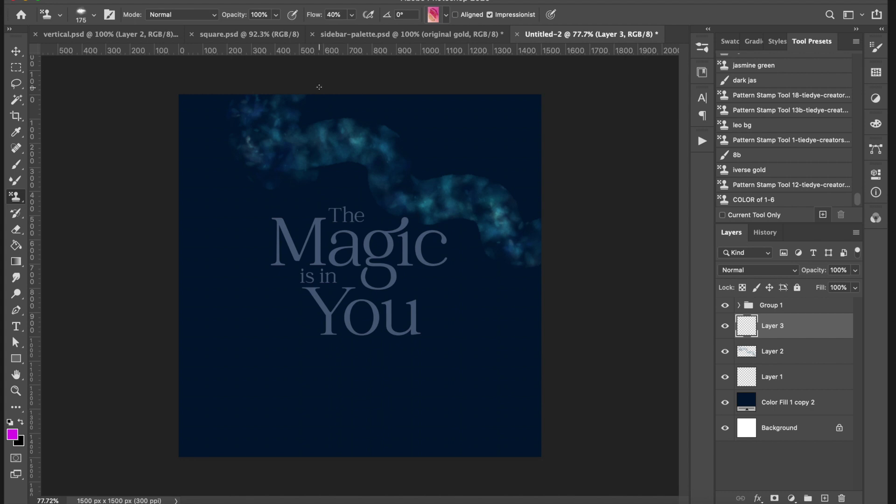
mouse_move(321, 94)
mouse_down()
mouse_move(336, 119)
mouse_move(369, 101)
mouse_up()
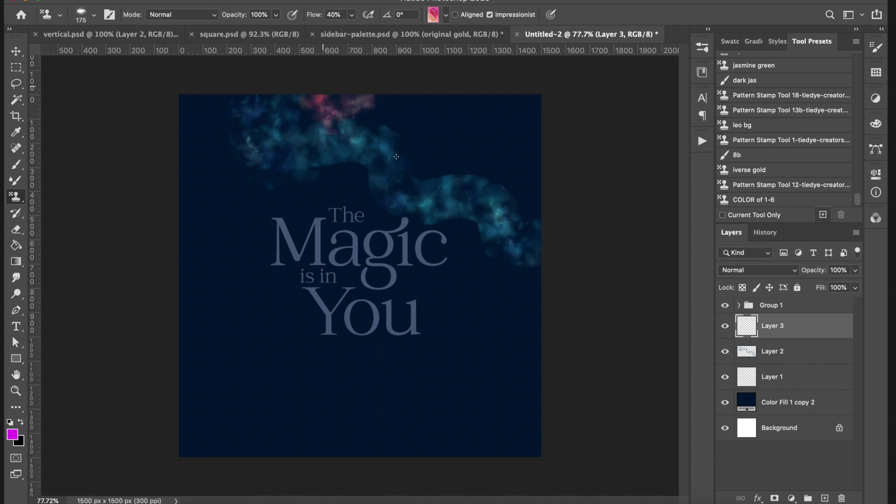
drag(399, 172, 446, 174)
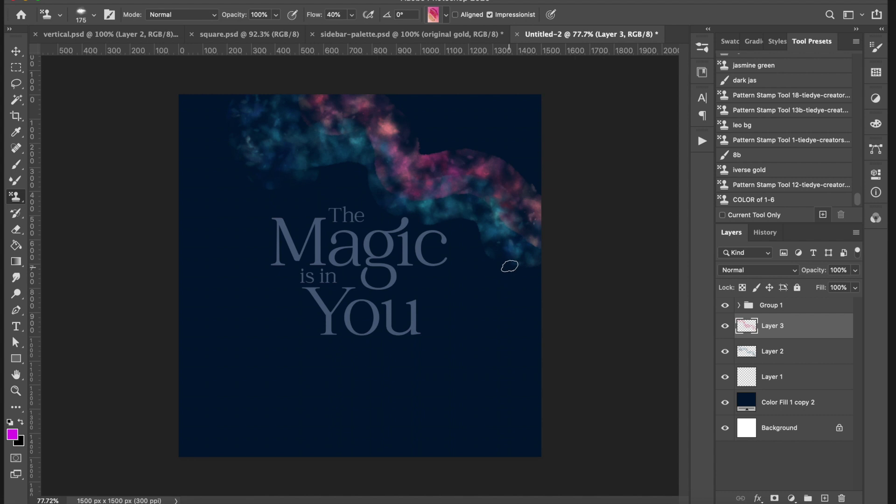
- Check square.psd, add a layer above Layer 3, and set up the Gold Asteroids brush from Magical Meteors loaded with the gold texture
click(232, 35)
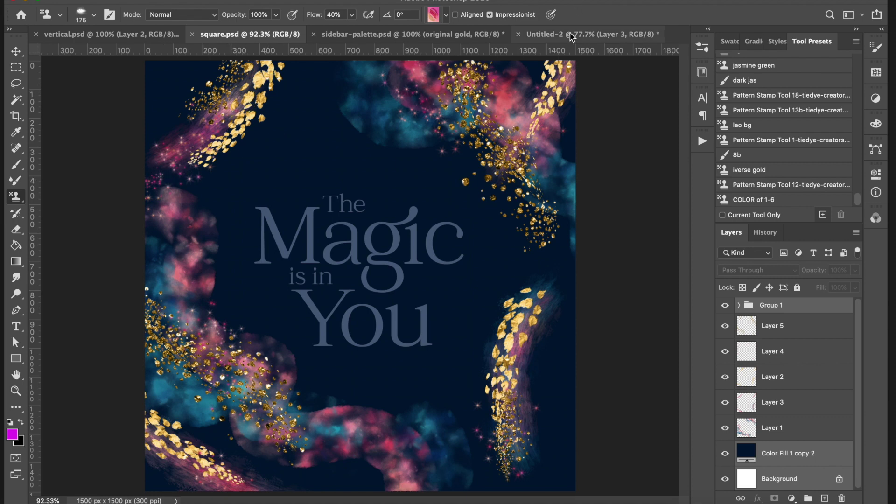
click(588, 34)
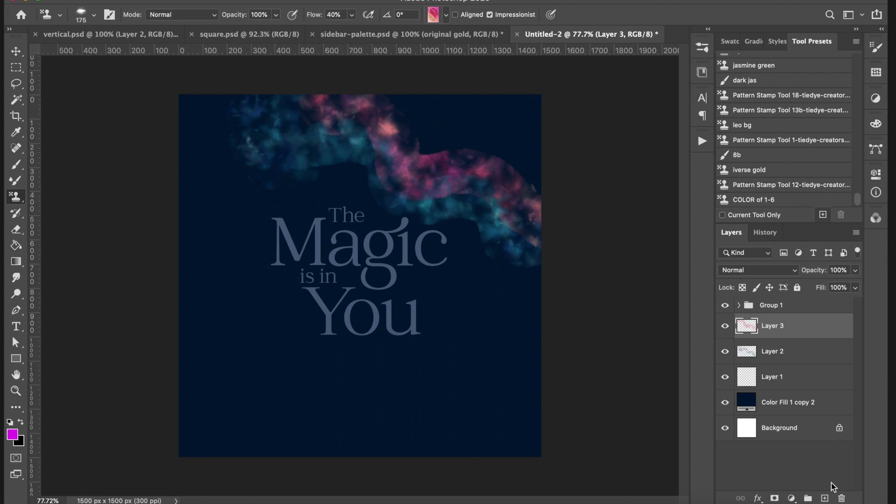
click(825, 498)
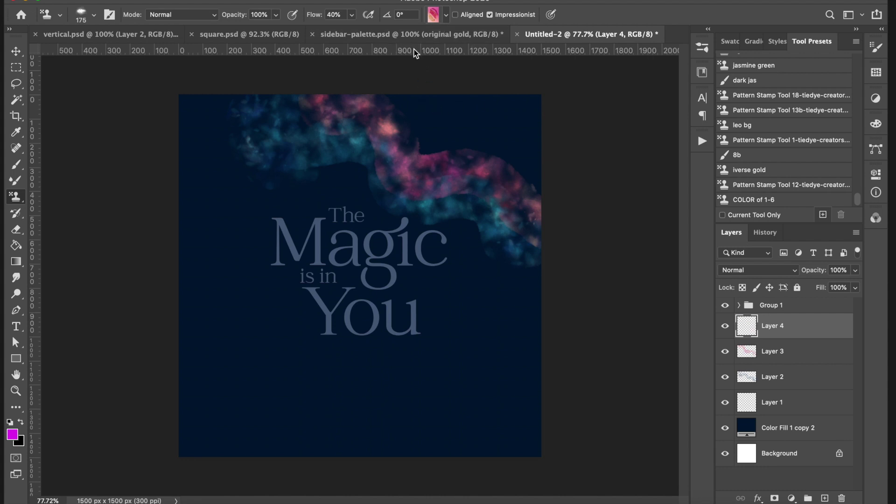
click(703, 49)
drag(682, 379, 682, 488)
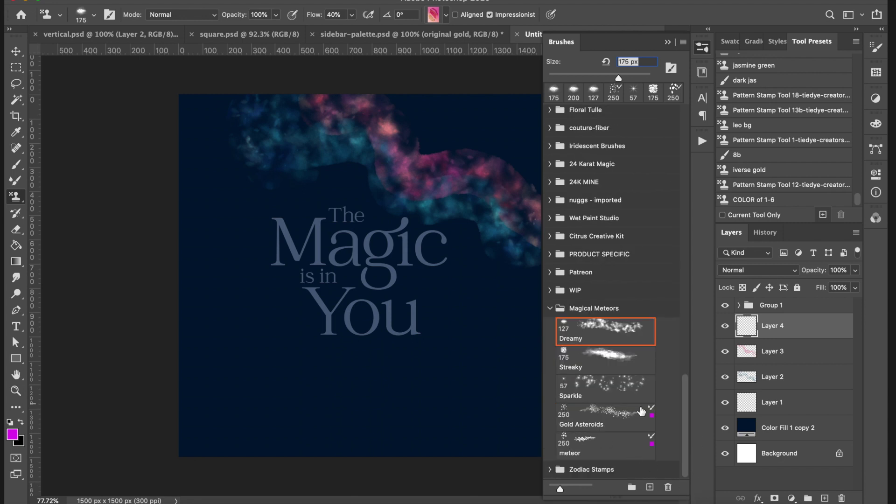
click(612, 419)
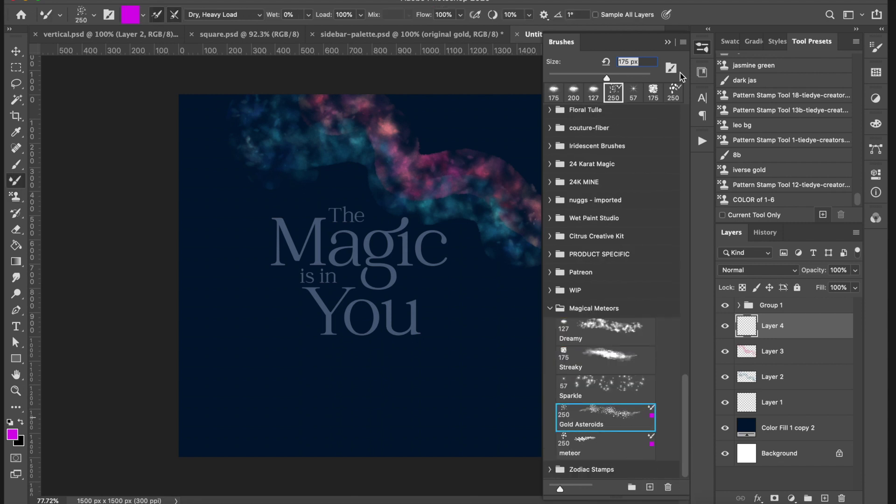
click(703, 49)
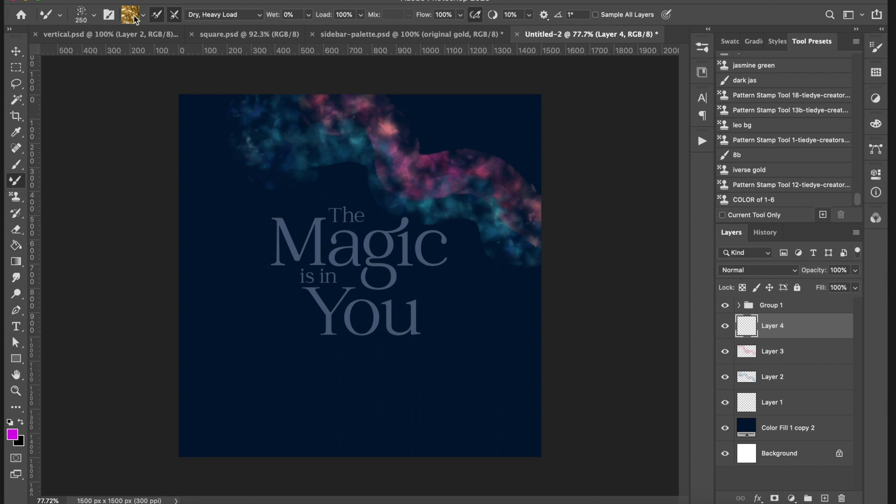
- Try two gold asteroid trails across the pink and teal bands on Layer 4, undoing each attempt
mouse_move(304, 110)
mouse_down()
mouse_move(379, 145)
mouse_move(411, 201)
mouse_up()
drag(540, 264, 537, 271)
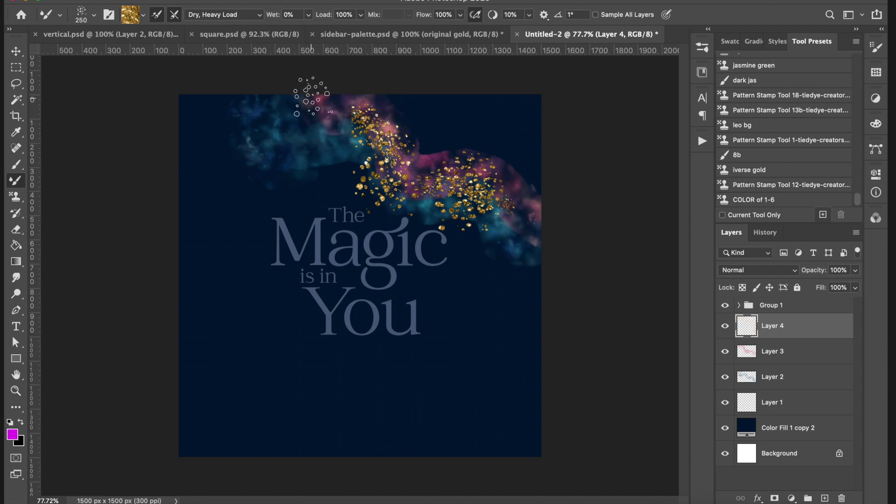
key(ctrl+z)
mouse_move(316, 95)
mouse_down()
mouse_move(374, 122)
mouse_move(406, 168)
mouse_move(537, 154)
mouse_up()
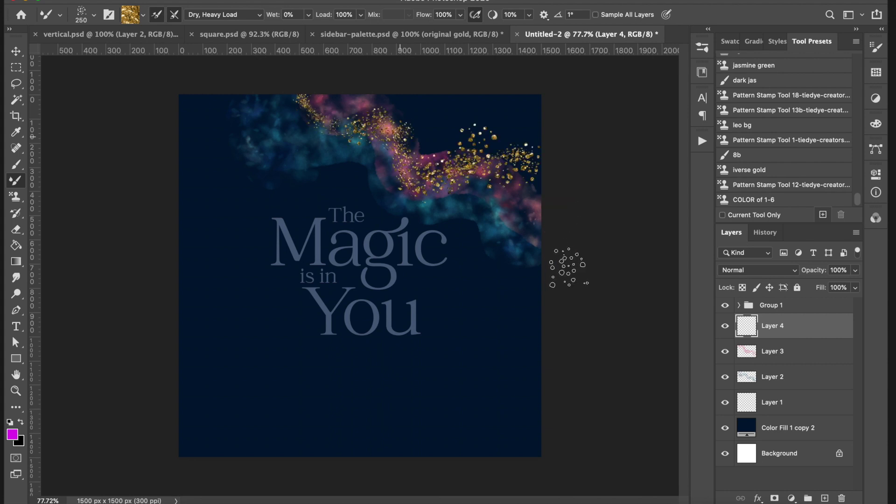
key(ctrl+z)
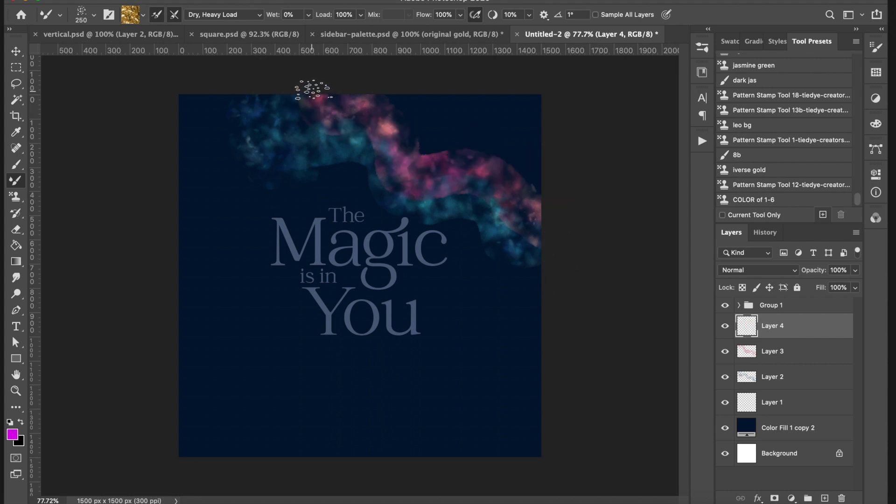
- Paint a gold asteroid trail on Layer 4 following the pink and teal bands from the upper edge to the right edge
drag(312, 98, 528, 171)
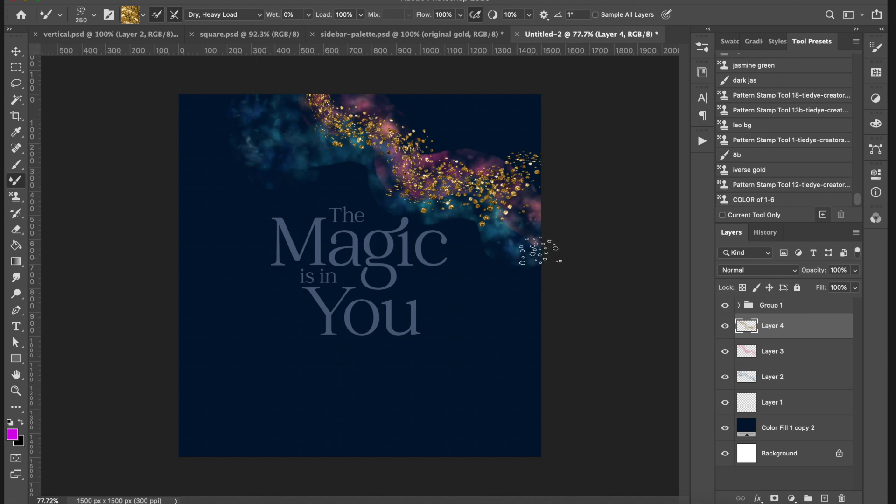
- Add a layer above Layer 3 and paint pink sparkles over the upper-left teal area with the Pattern Stamp's Sparkle brush and FINAL pattern
click(789, 354)
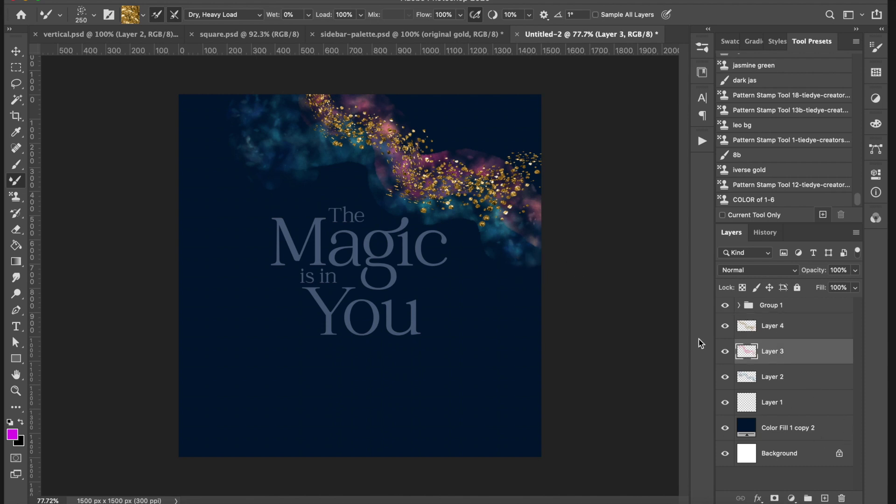
click(825, 498)
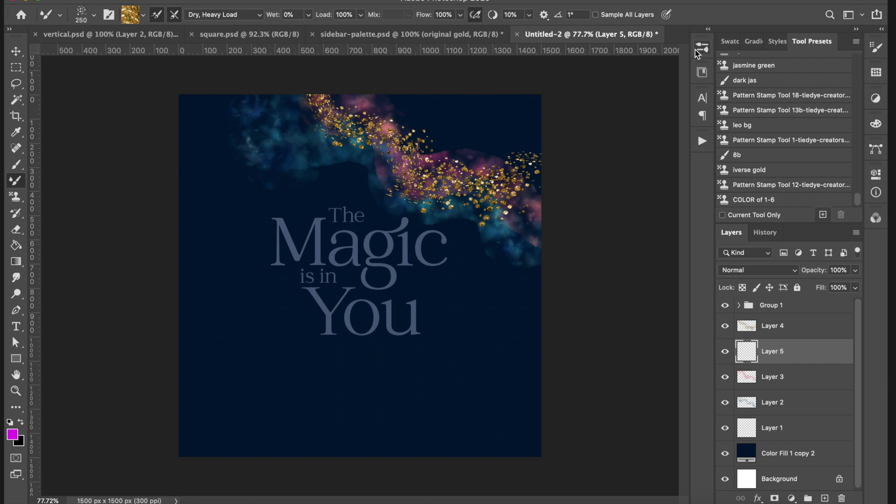
key(F5)
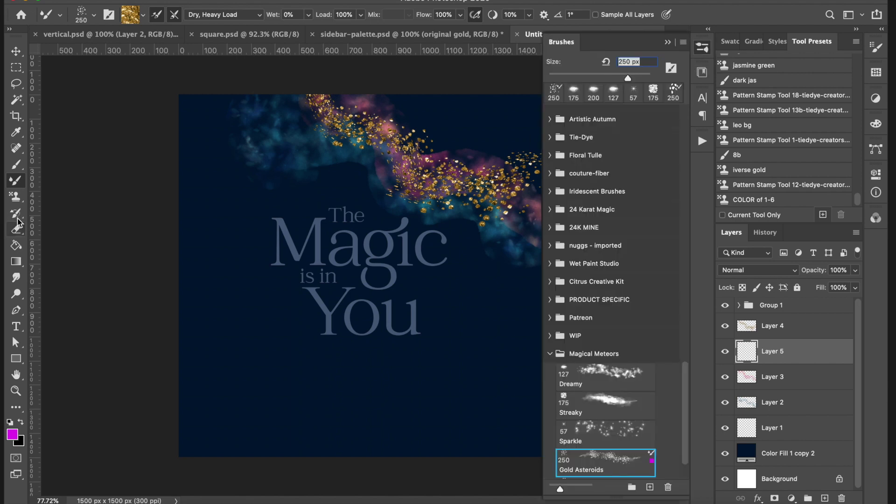
click(14, 198)
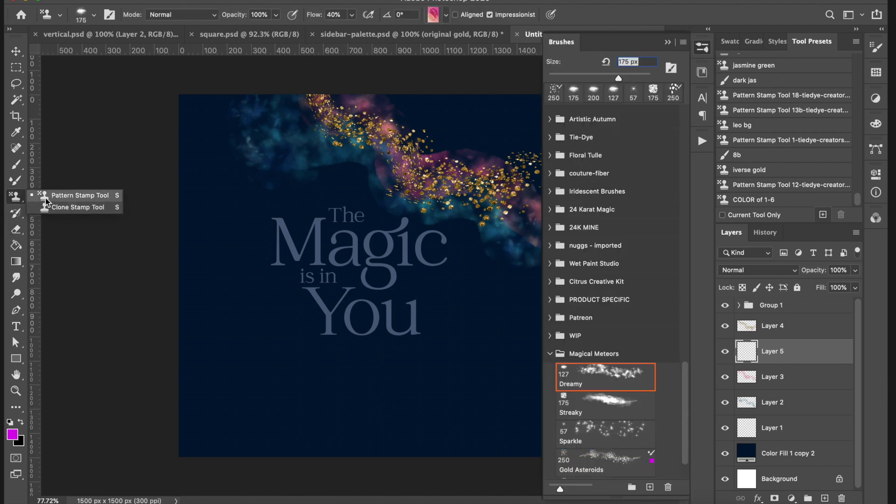
click(62, 196)
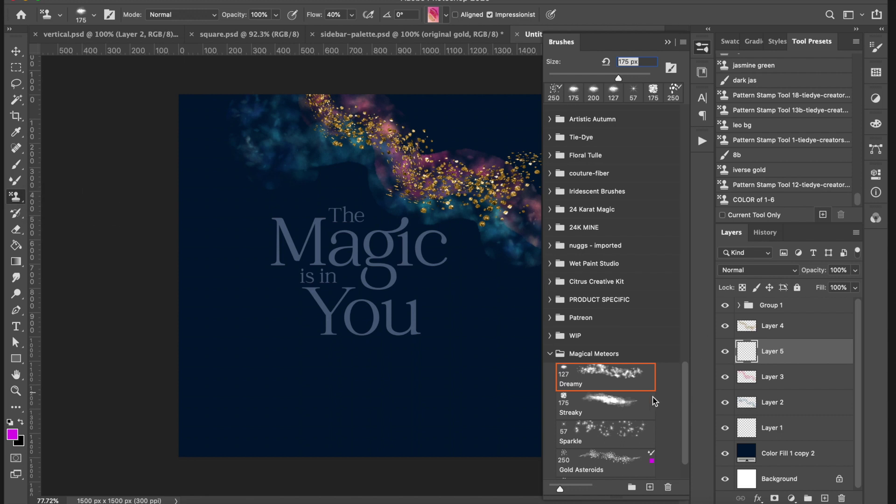
click(588, 434)
click(702, 49)
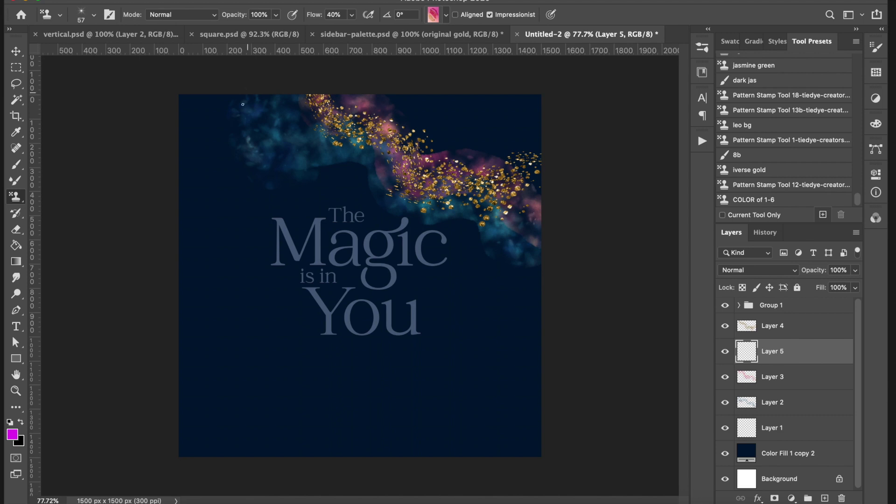
mouse_move(276, 143)
mouse_down()
mouse_move(312, 136)
mouse_move(325, 164)
mouse_up()
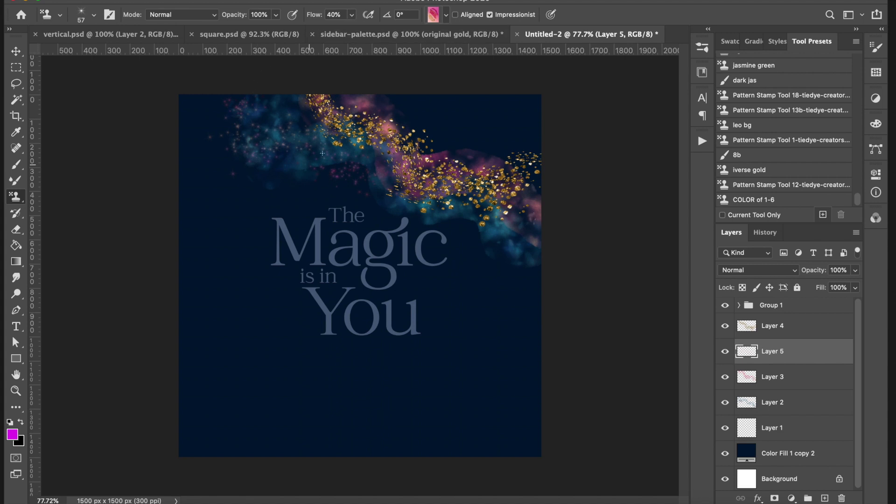
- Raise the Pattern Stamp's flow to 100% and clear the painted sparkles from Layer 5
click(351, 16)
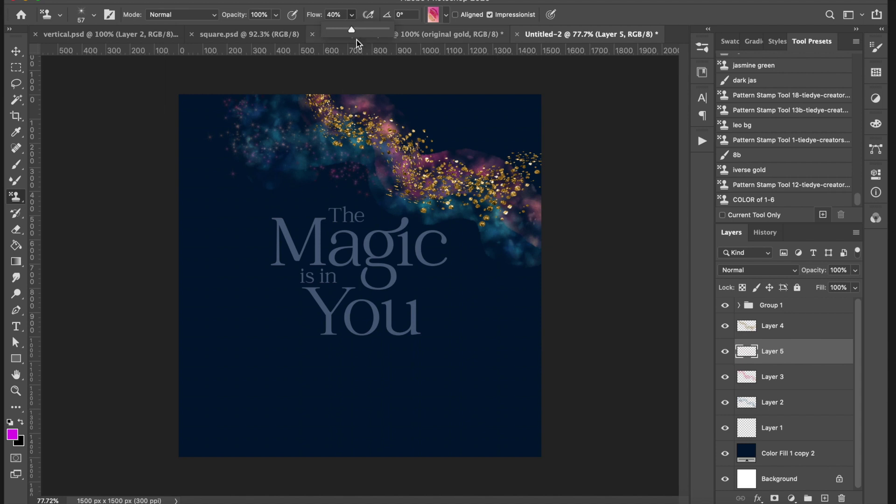
drag(351, 29, 415, 32)
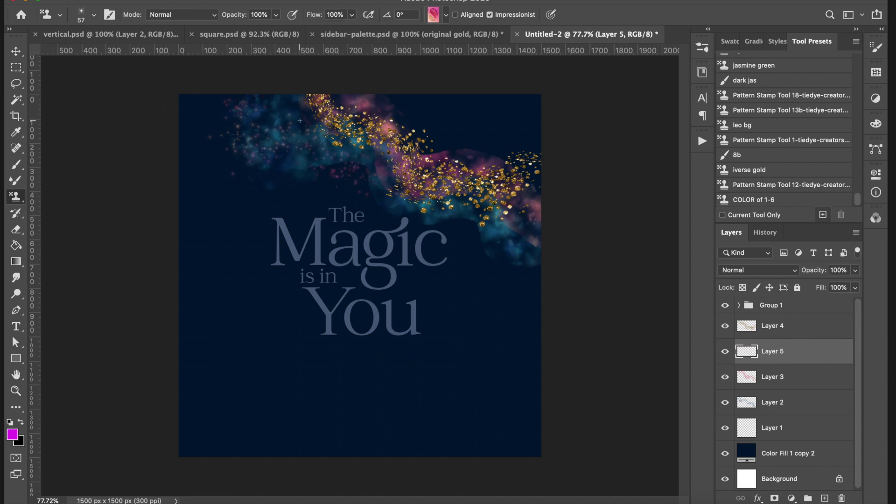
key(Delete)
key(ctrl+d)
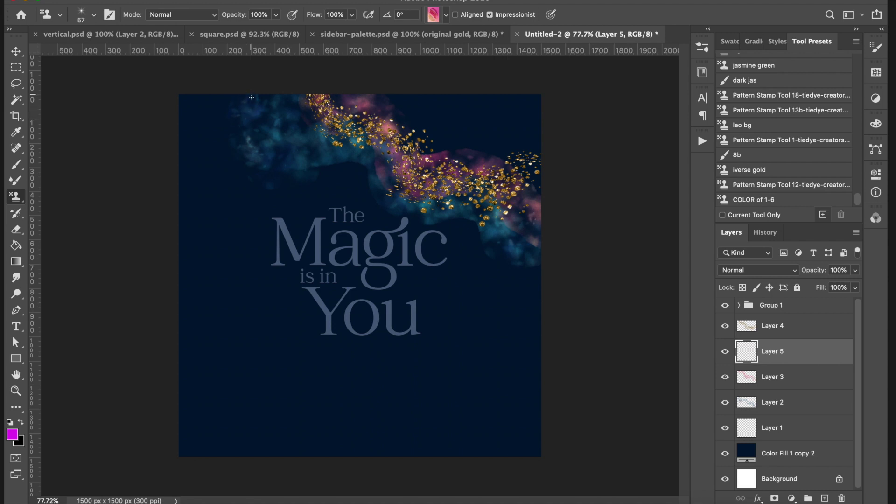
- Try brighter pink sparkle trails over the upper-left teal area on Layer 5, undoing each attempt
drag(233, 120, 367, 177)
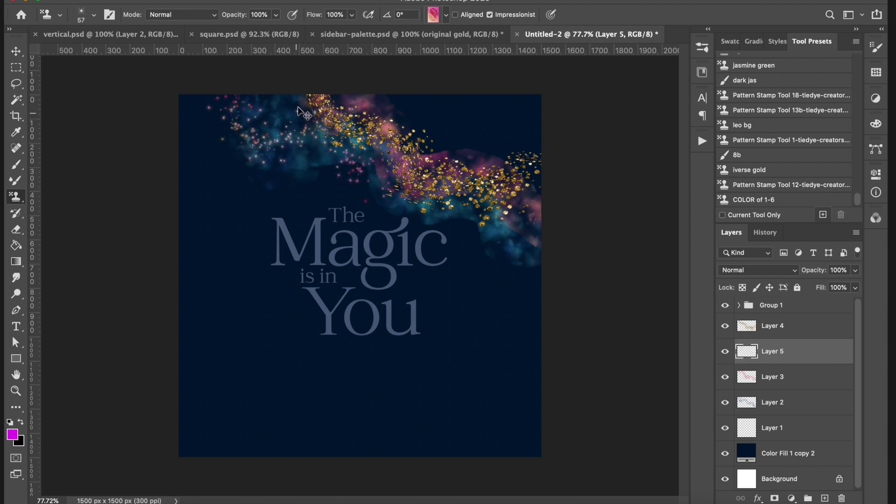
key(ctrl+z)
mouse_move(306, 140)
mouse_down()
mouse_move(354, 156)
mouse_move(392, 185)
mouse_up()
key(ctrl+z)
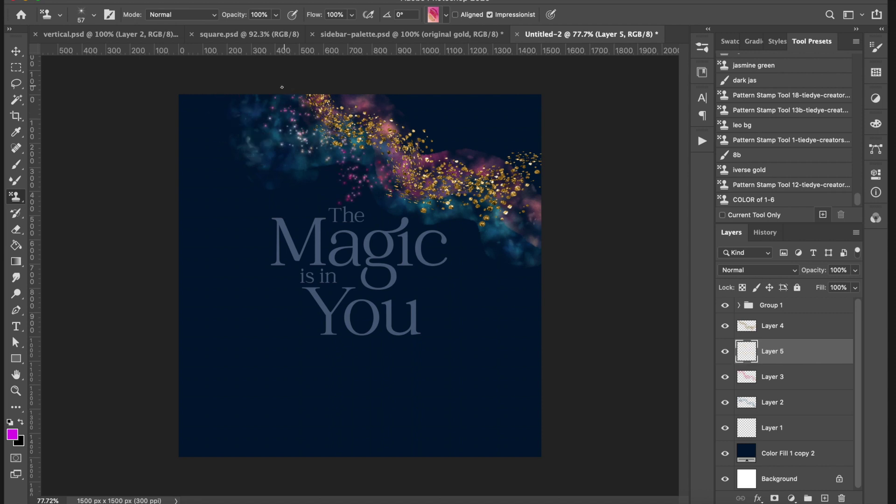
- Paint pink sparkles over the upper-left teal area and above the trail's right end, and teal ones near the right edge using the final 2 pattern
drag(275, 100, 332, 161)
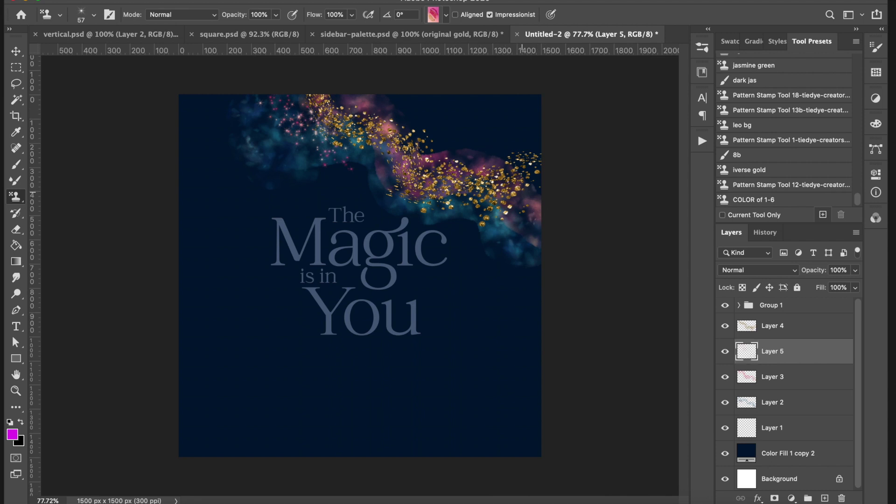
drag(480, 148, 545, 163)
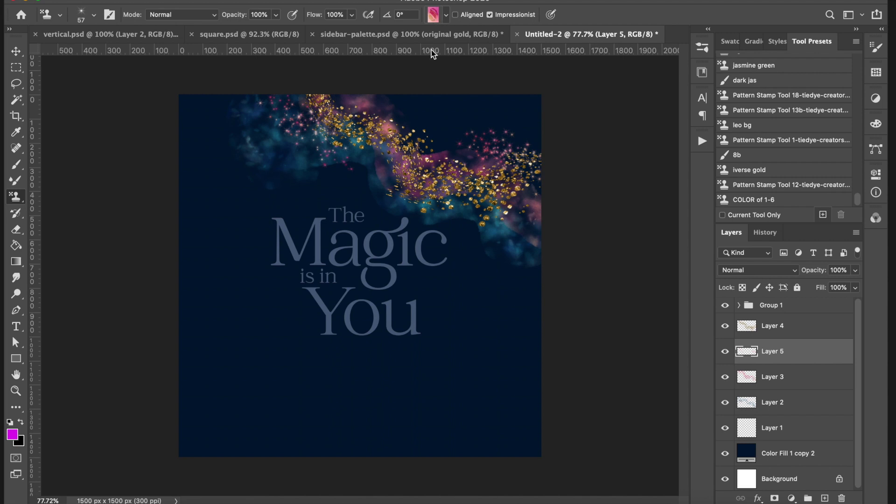
click(446, 14)
click(411, 393)
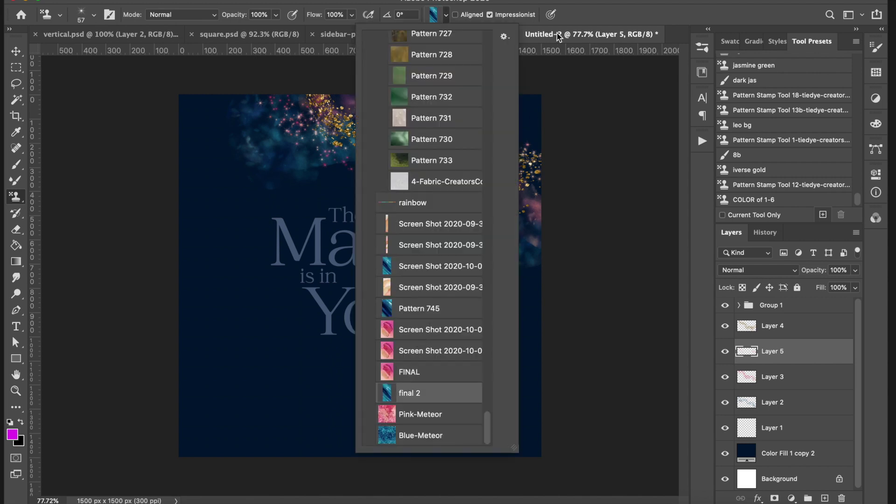
click(575, 11)
drag(503, 242, 537, 280)
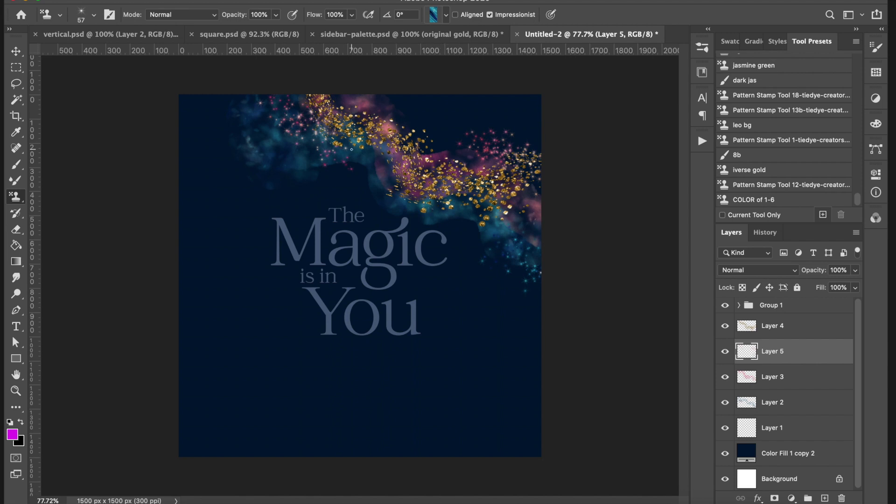
- Add a layer above Layer 4 and select the meteor brush from Magical Meteors
click(792, 331)
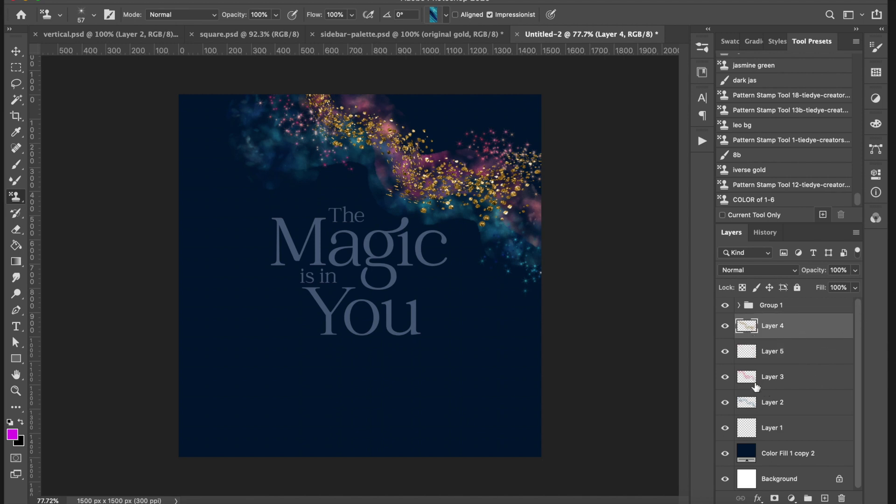
click(825, 499)
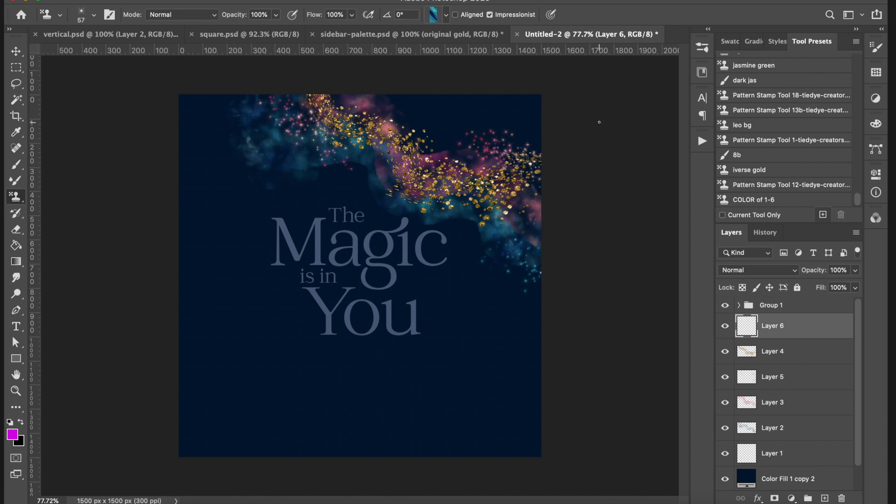
click(701, 47)
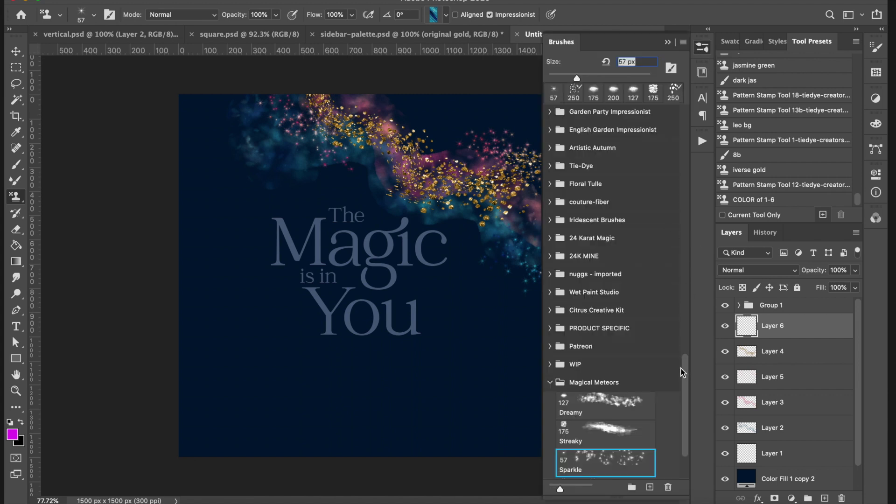
scroll(677, 444, down, 4)
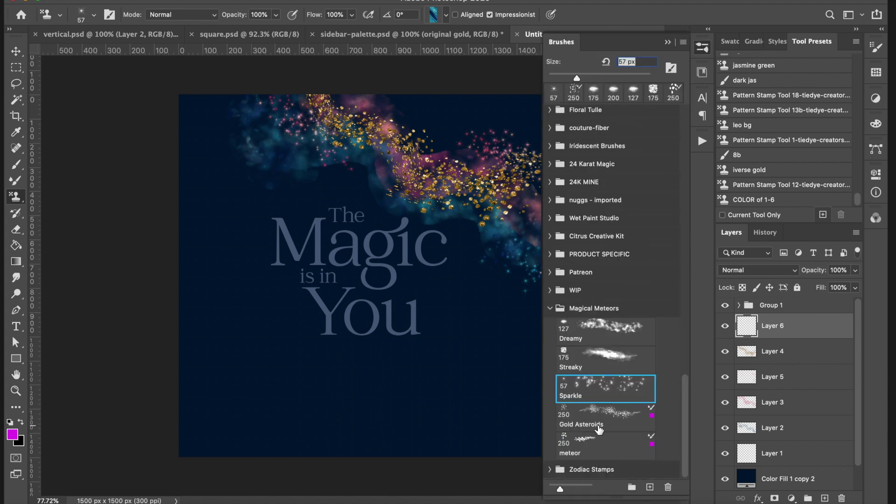
click(586, 447)
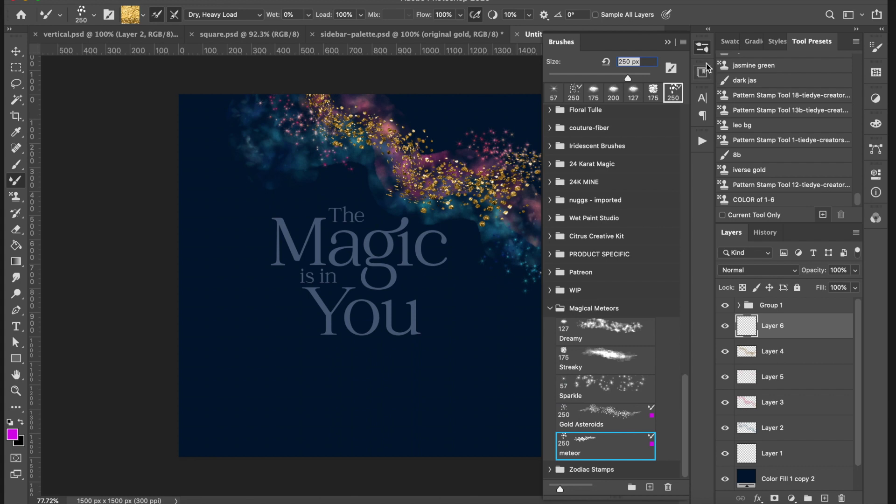
click(700, 47)
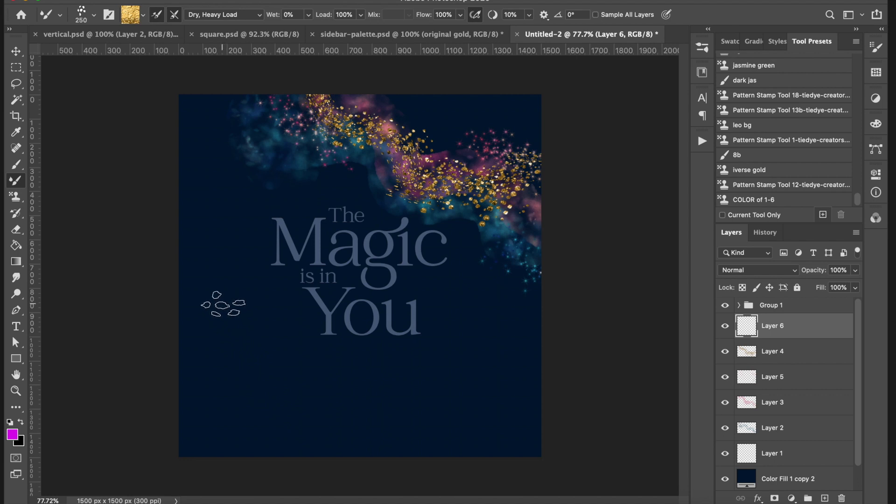
- Try several diagonal gold meteor strokes in the lower-left area of Layer 6, undoing each one
mouse_move(221, 304)
mouse_down()
mouse_move(323, 394)
mouse_move(287, 372)
mouse_up()
key(ctrl+z)
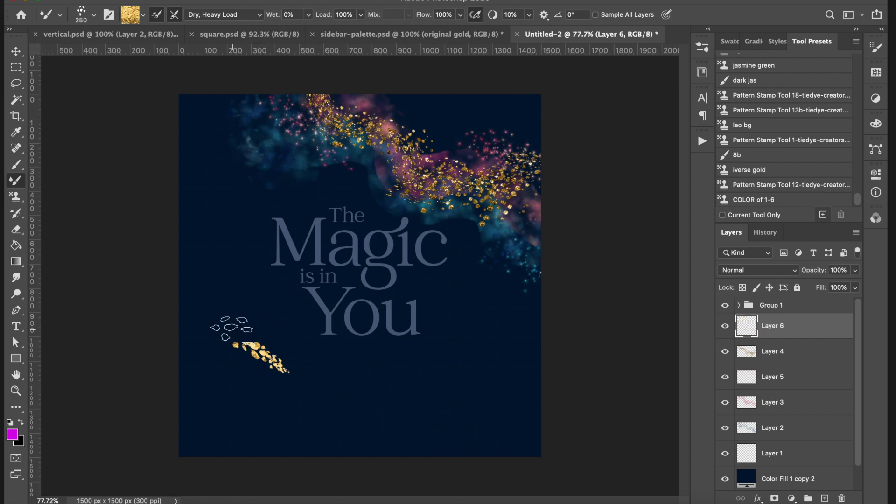
drag(217, 310, 310, 404)
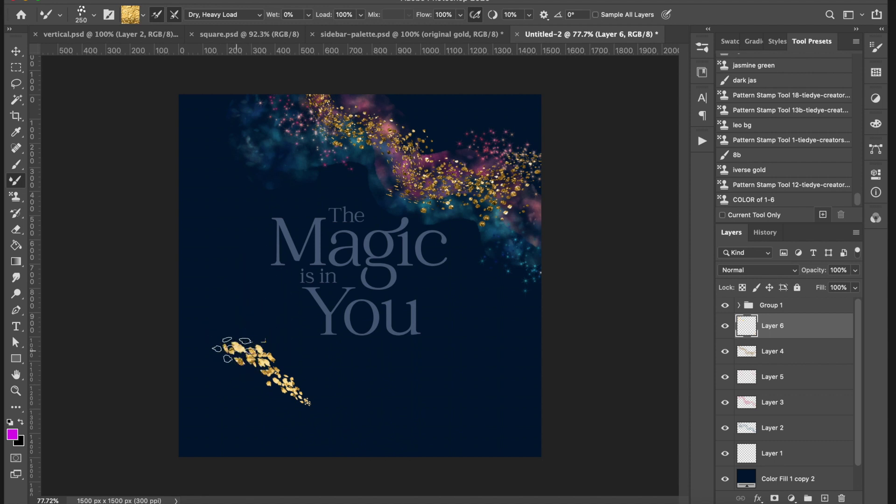
key(ctrl+z)
key(ctrl+shift+z)
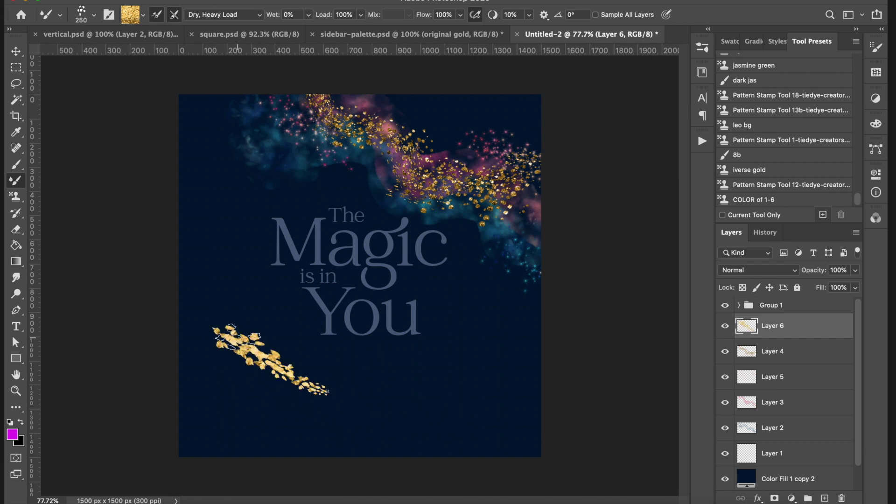
key(ctrl+z)
- Paint a curved vertical gold meteor left of the word "You", move it slightly up, and reduce the Mixer Brush size to 200 px
drag(247, 312, 270, 431)
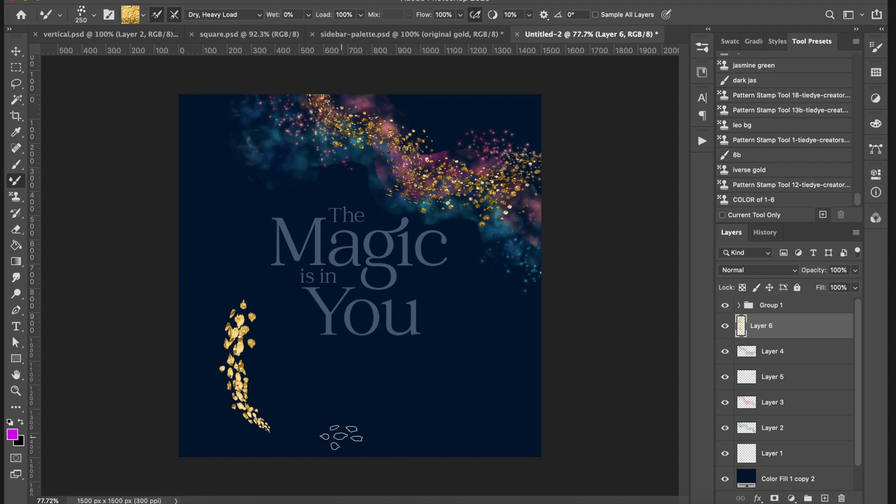
click(16, 51)
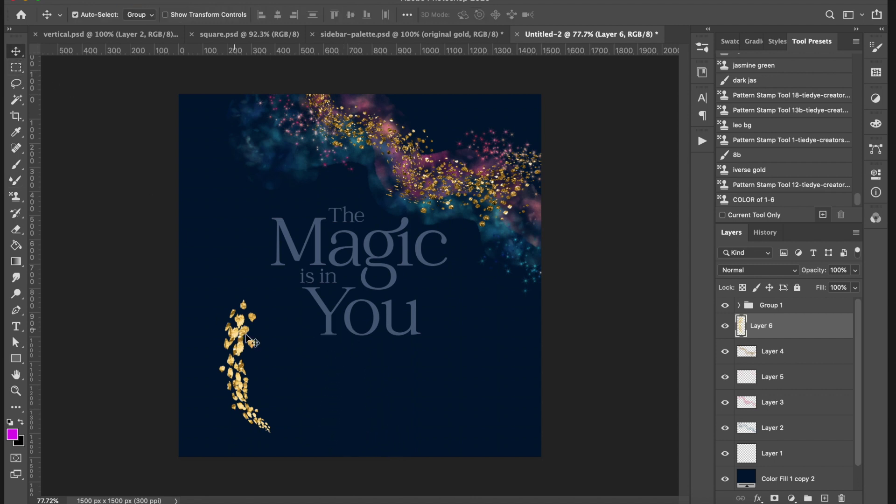
drag(241, 345, 242, 322)
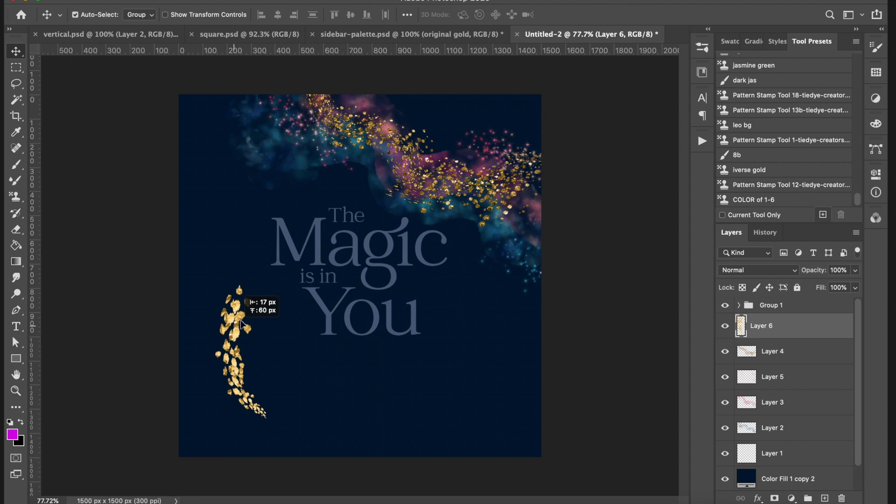
click(16, 180)
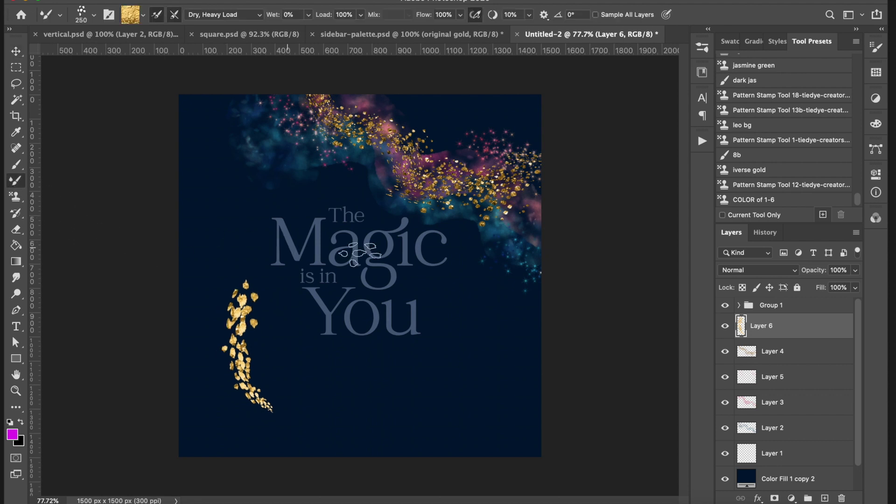
key(bracketleft)
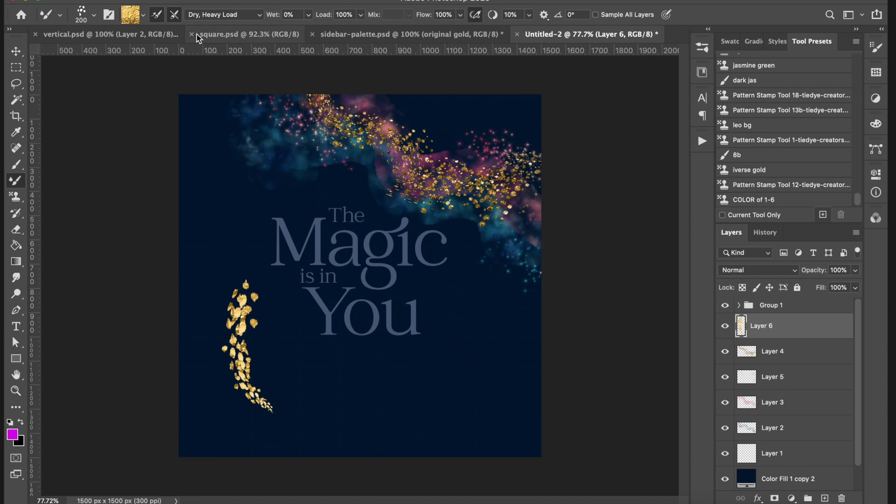
- Examine the gold texture bands in sidebar-palette.psd and compare them with the gold meteors in square.psd
click(420, 36)
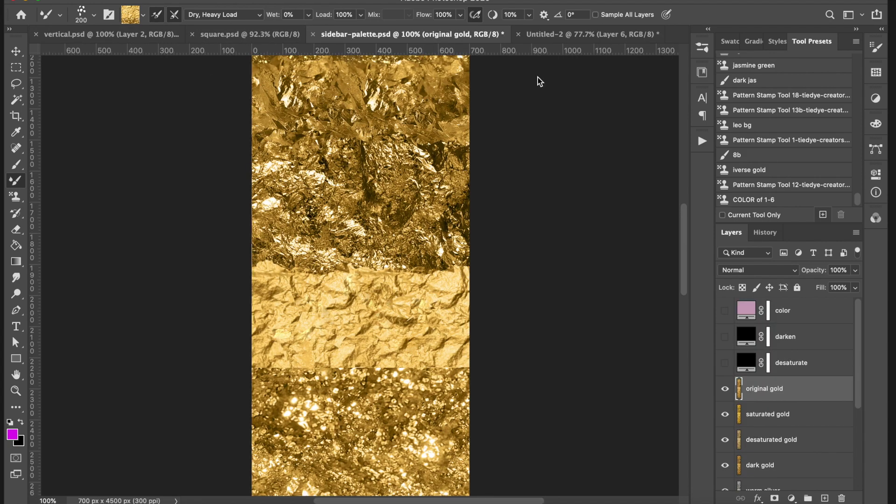
key(super+0)
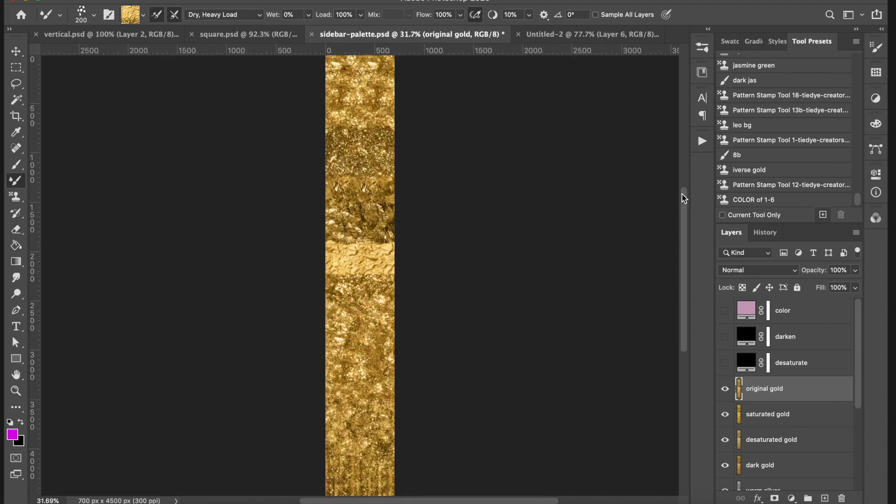
mouse_move(685, 204)
mouse_down()
mouse_move(677, 140)
mouse_move(664, 202)
mouse_up()
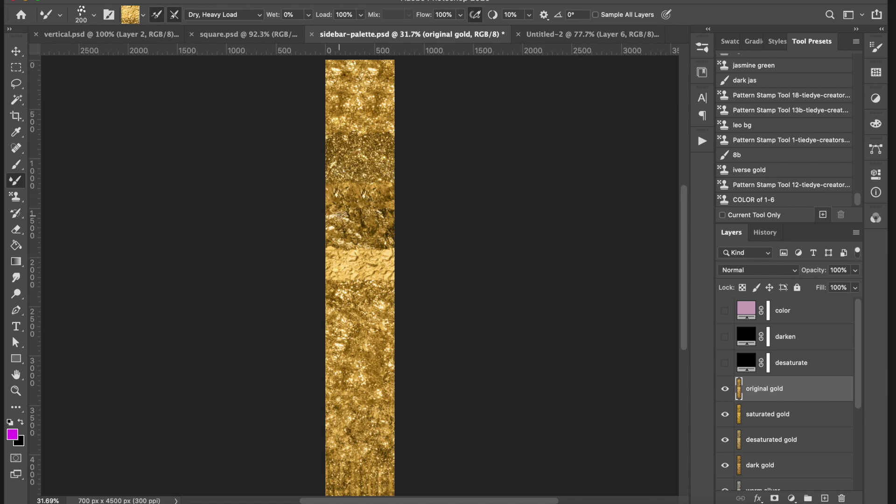
key(super+1)
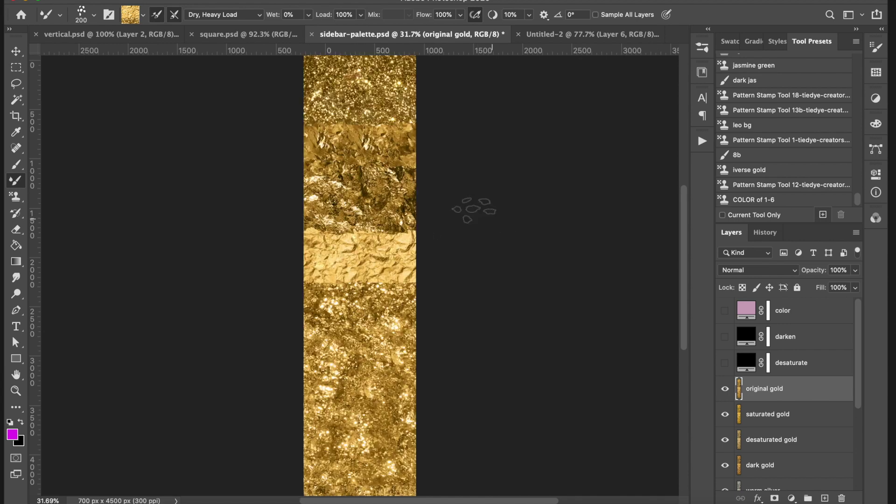
drag(684, 265, 685, 152)
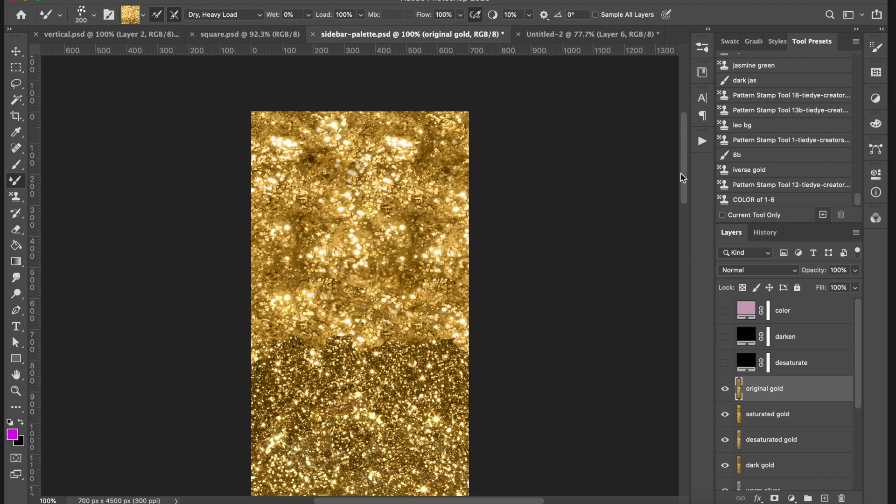
mouse_move(686, 177)
mouse_down()
mouse_move(665, 256)
mouse_move(635, 279)
mouse_up()
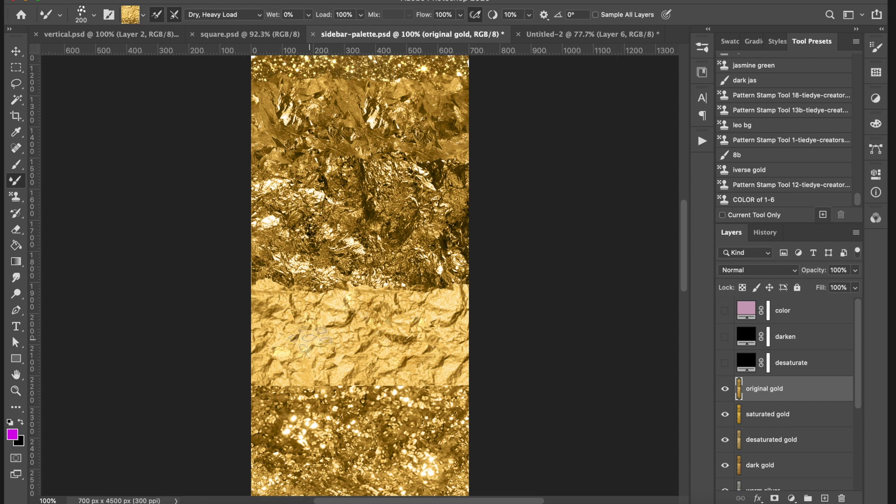
click(218, 31)
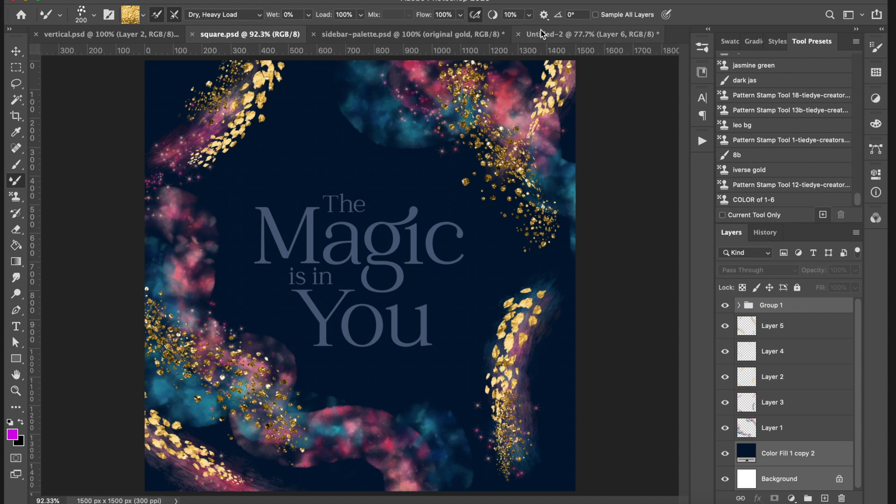
- In Untitled-2, add a layer above Layer 4 and set up the Pattern Stamp with the 175 px Streaky brush
click(589, 34)
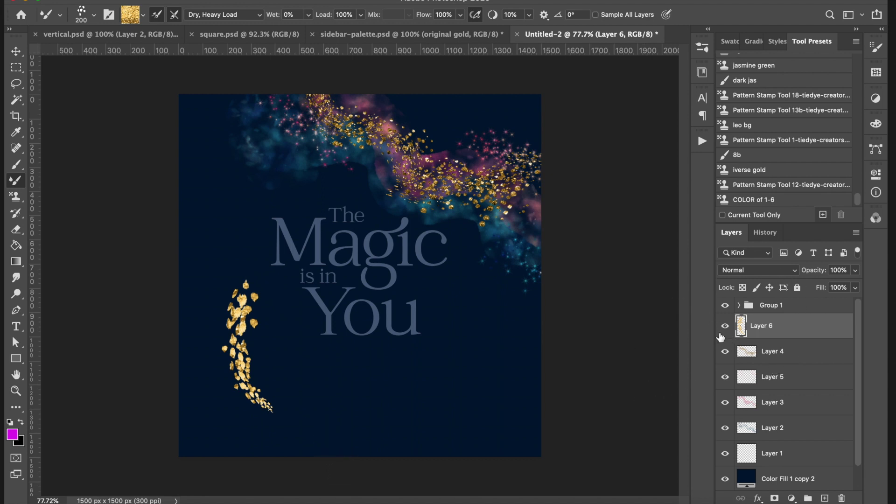
click(791, 351)
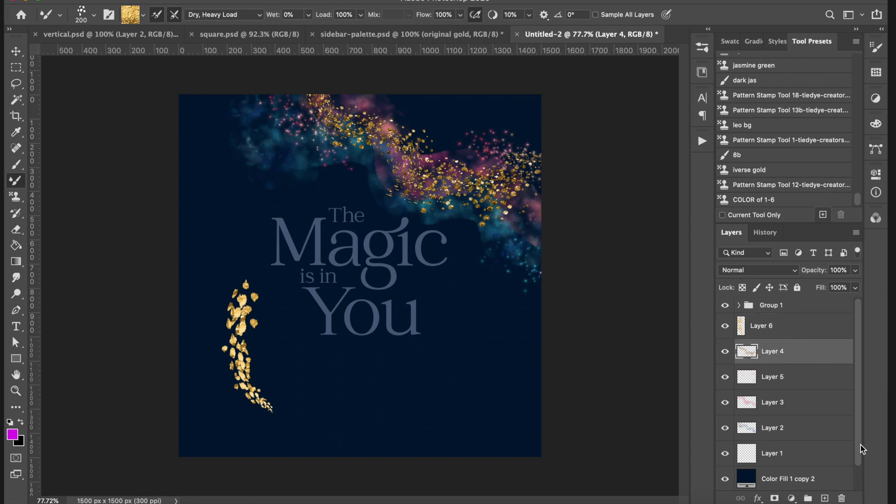
click(825, 498)
click(703, 47)
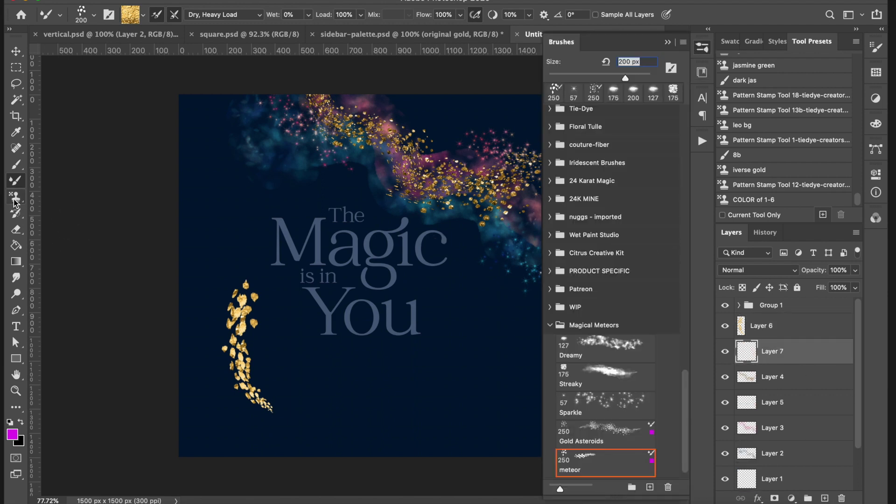
drag(15, 203, 98, 202)
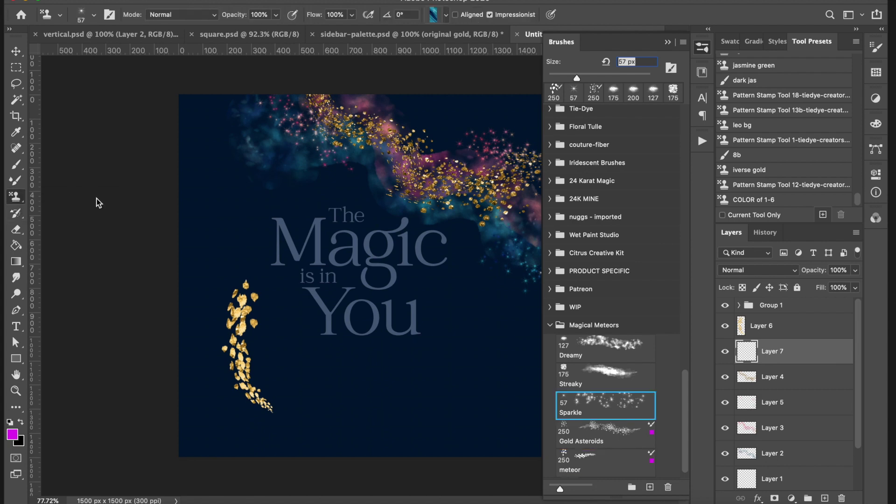
click(597, 380)
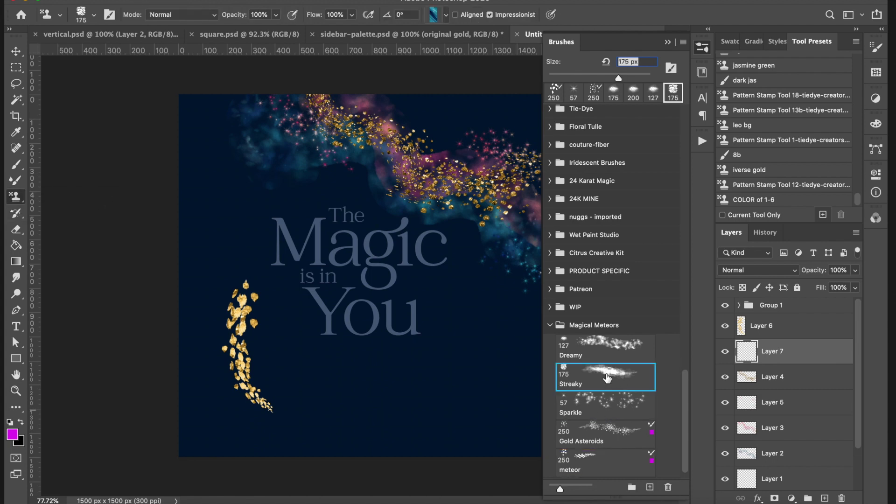
- Set the Pattern Stamp to the pink FINAL pattern and lower its flow to 50%
click(702, 49)
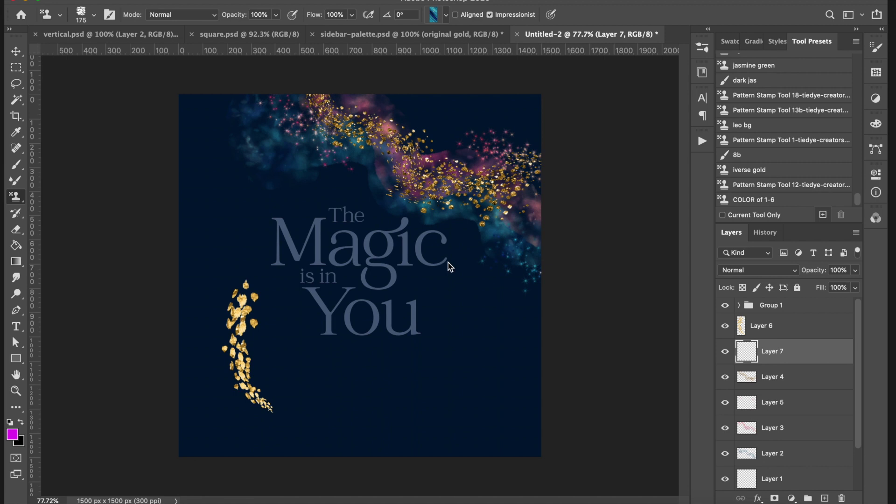
click(435, 15)
click(387, 377)
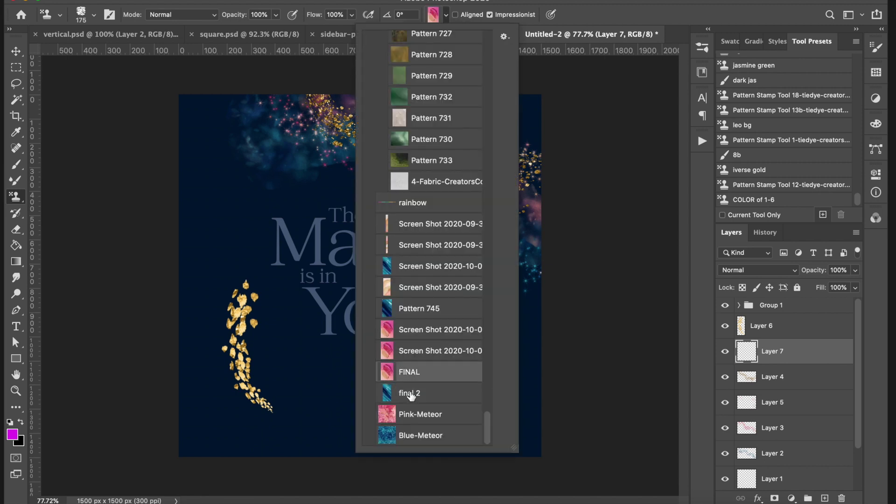
click(595, 10)
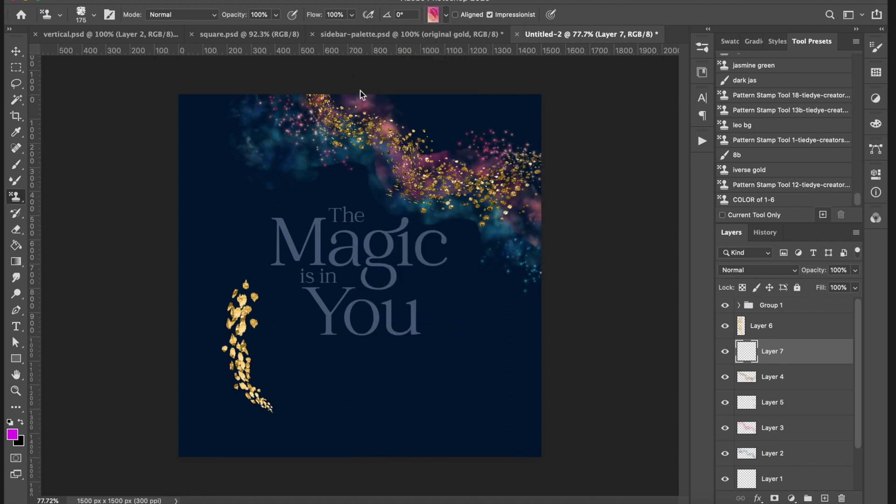
click(353, 15)
drag(355, 29, 326, 34)
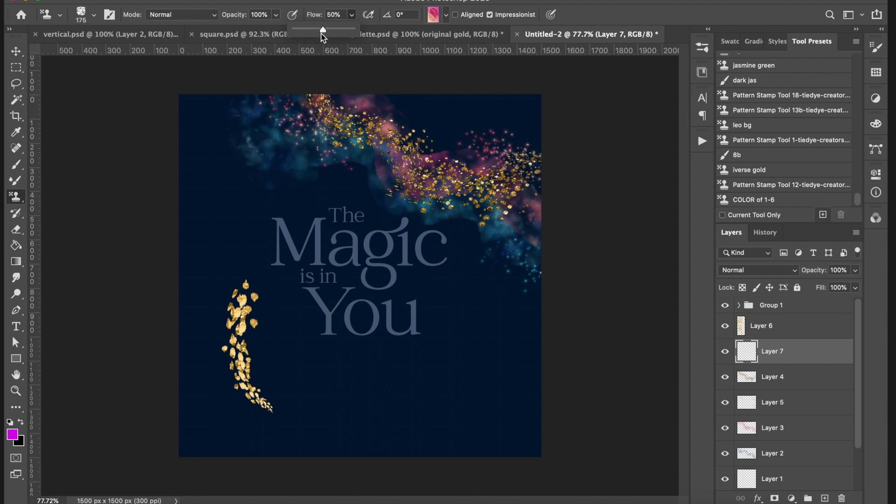
click(352, 15)
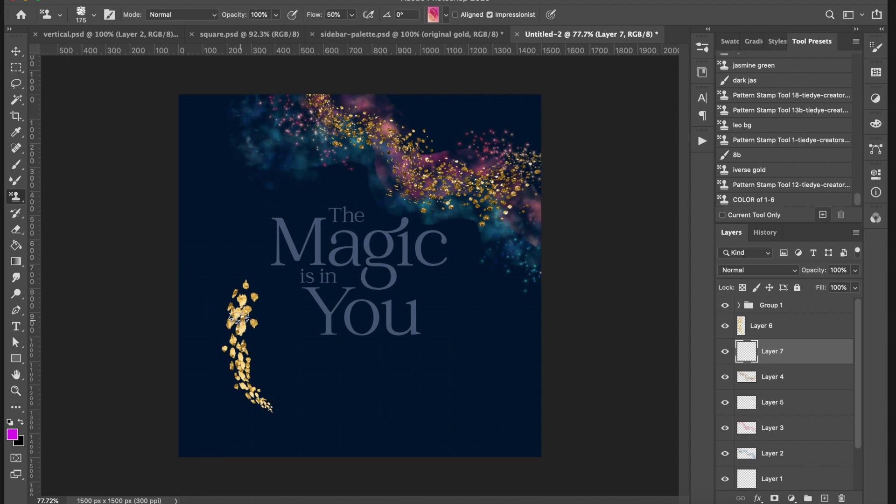
- Paint a pink Streaky trail on Layer 7 behind the curved gold meteor, undoing and repainting the stroke until it follows the meteor's curve
drag(234, 299, 296, 414)
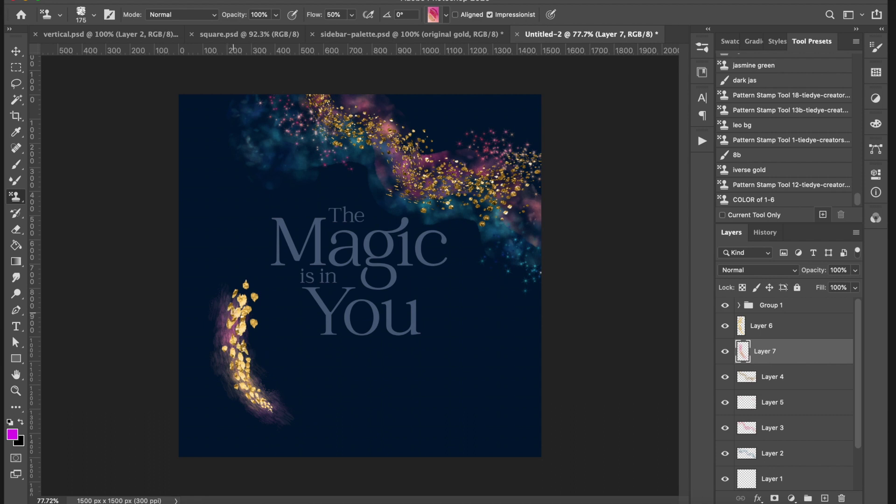
key(super+z)
mouse_move(236, 299)
mouse_down()
mouse_move(280, 434)
mouse_move(312, 419)
mouse_up()
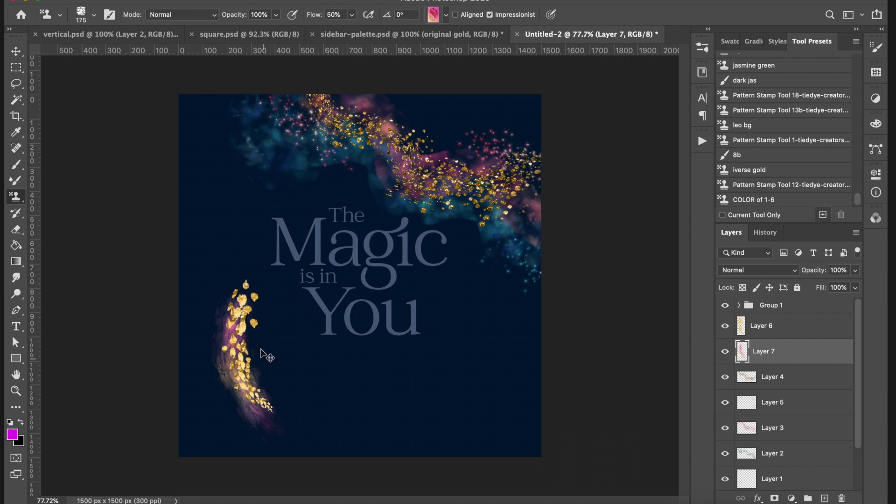
key(super+z)
mouse_move(251, 306)
mouse_down()
mouse_move(273, 412)
mouse_move(300, 412)
mouse_up()
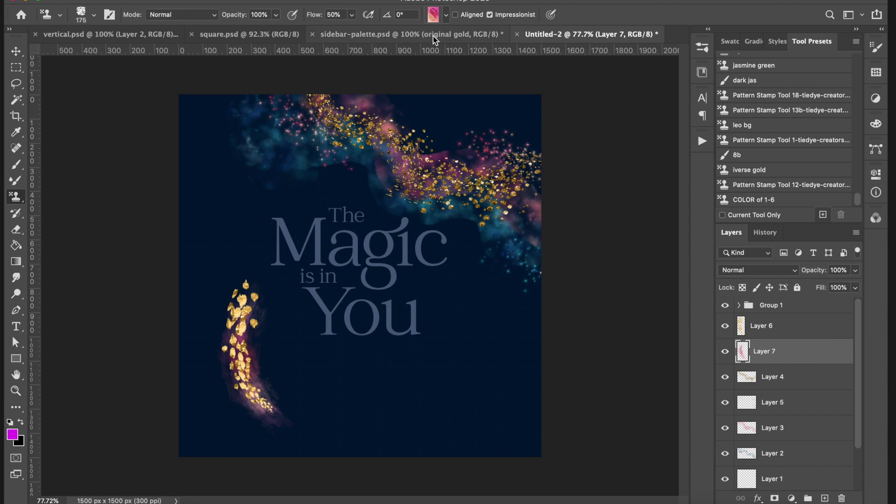
- Switch the stamp pattern to the teal final 2 and paint a teal streak along the meteor's outer left edge
click(433, 14)
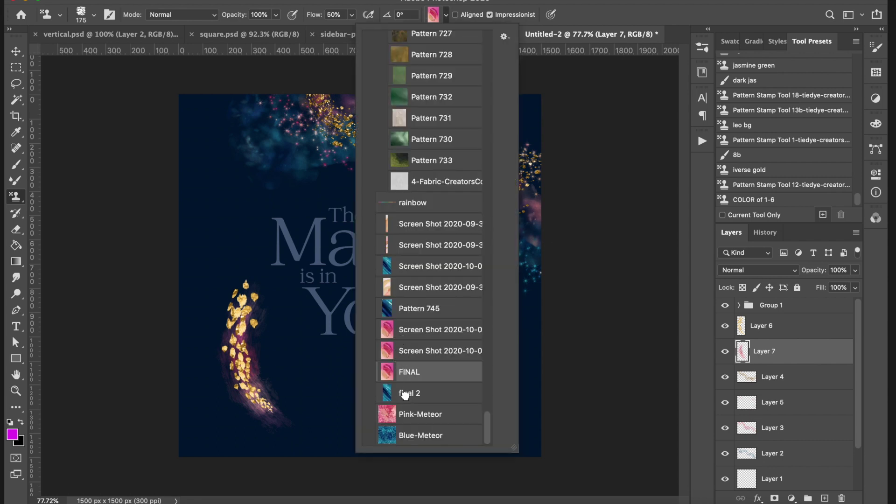
click(405, 393)
click(577, 14)
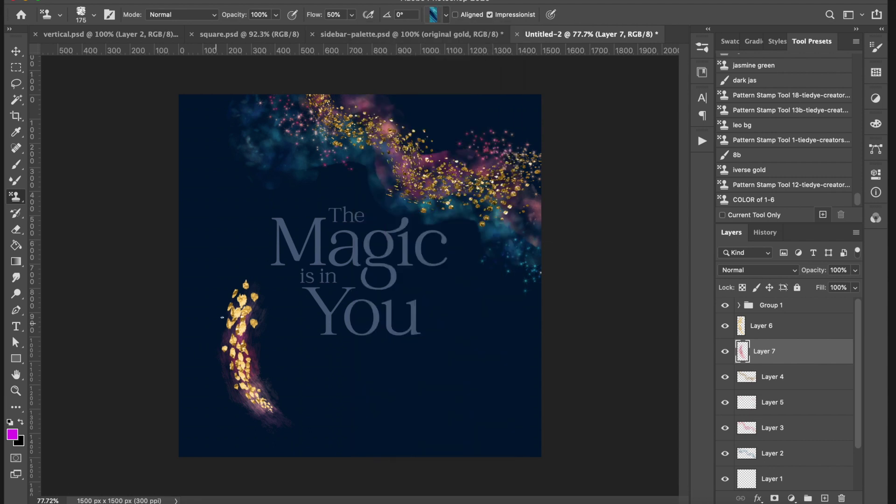
mouse_move(238, 288)
mouse_down()
mouse_move(217, 329)
mouse_move(220, 406)
mouse_up()
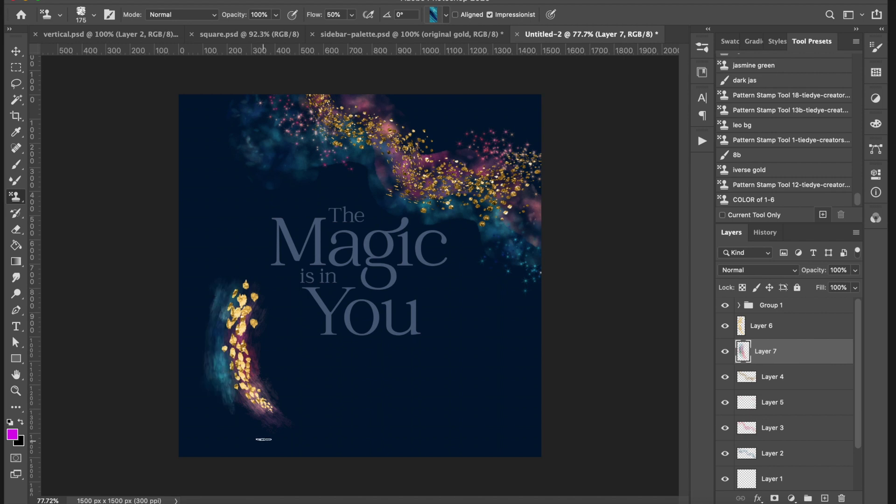
key(ctrl+z)
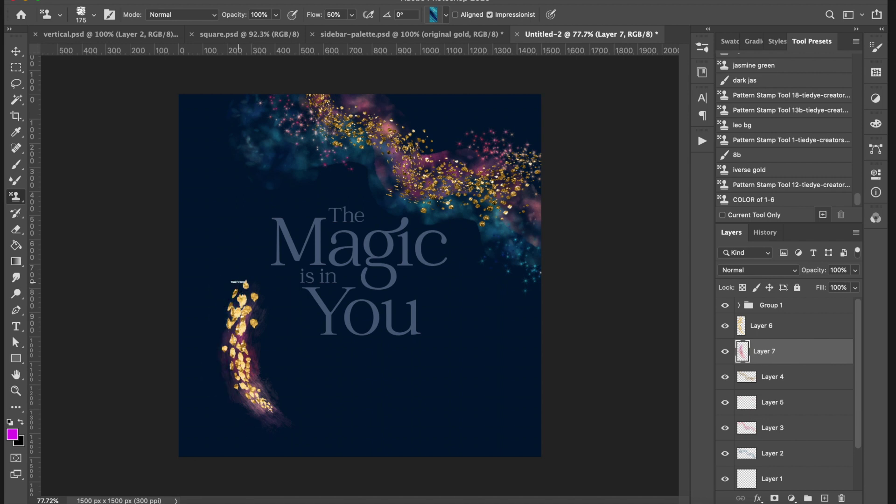
key(ctrl+shift+z)
key(ctrl+shift+z)
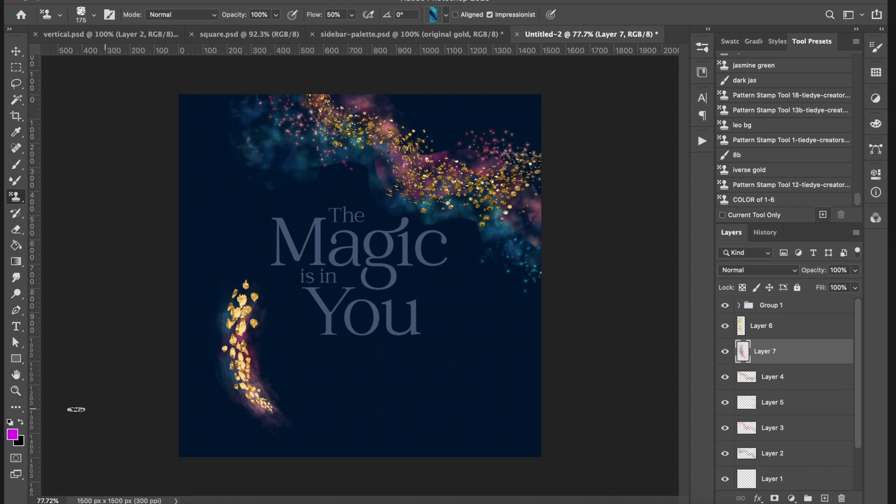
- Try an arched teal streak in the empty area below the word "You" at 100% zoom, and undo it
click(16, 391)
click(230, 370)
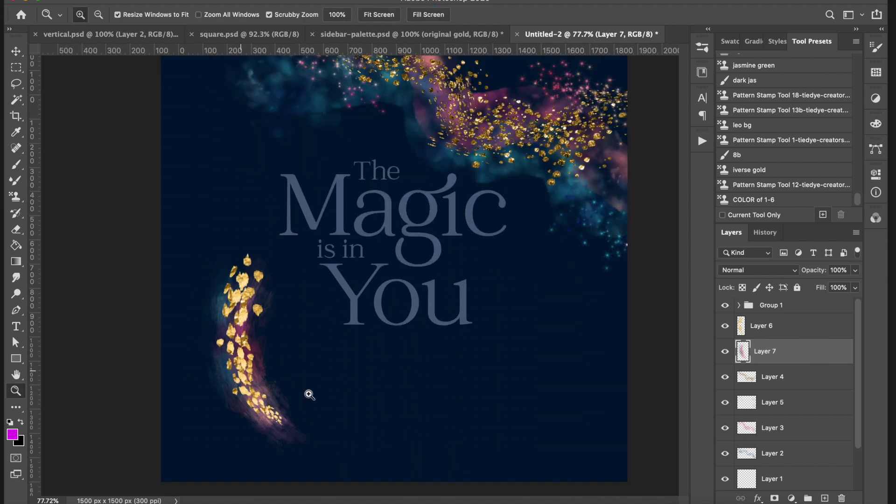
drag(686, 313, 681, 336)
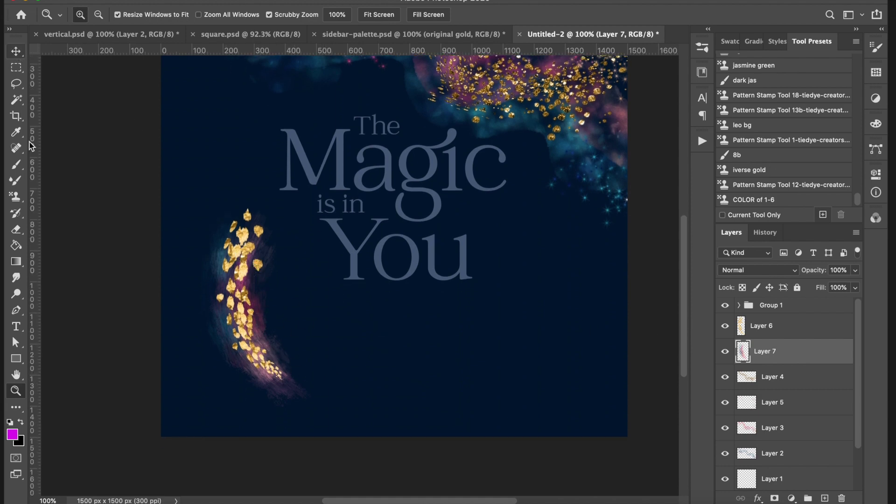
click(16, 197)
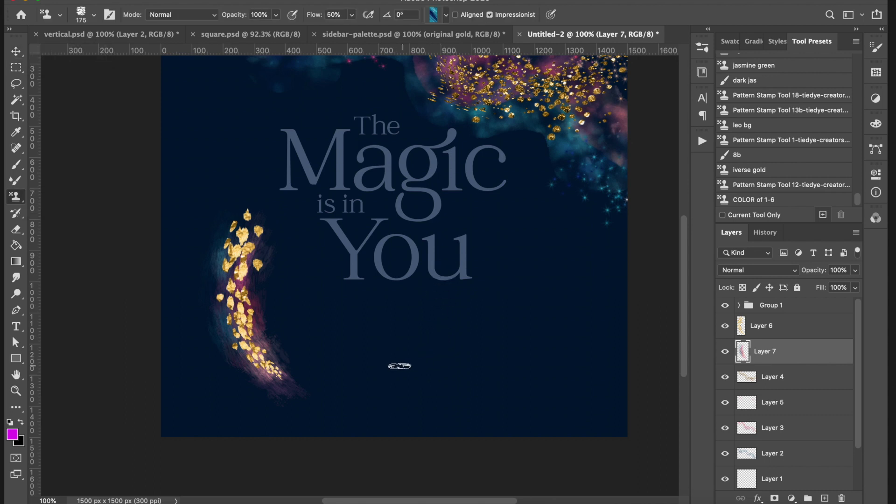
mouse_move(373, 363)
mouse_down()
mouse_move(466, 356)
mouse_move(537, 387)
mouse_up()
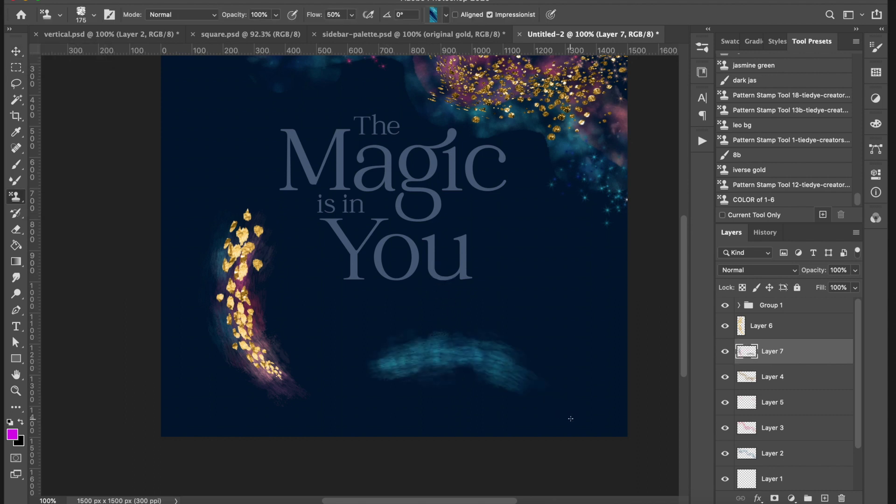
key(super+z)
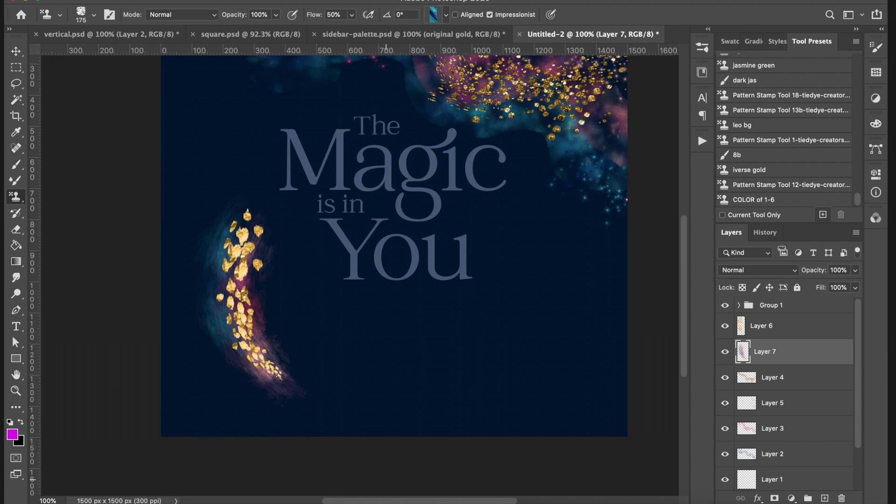
- Add a new layer above Layer 7 and raise the Pattern Stamp flow to 100%
click(825, 498)
click(702, 50)
click(352, 14)
drag(350, 29, 417, 41)
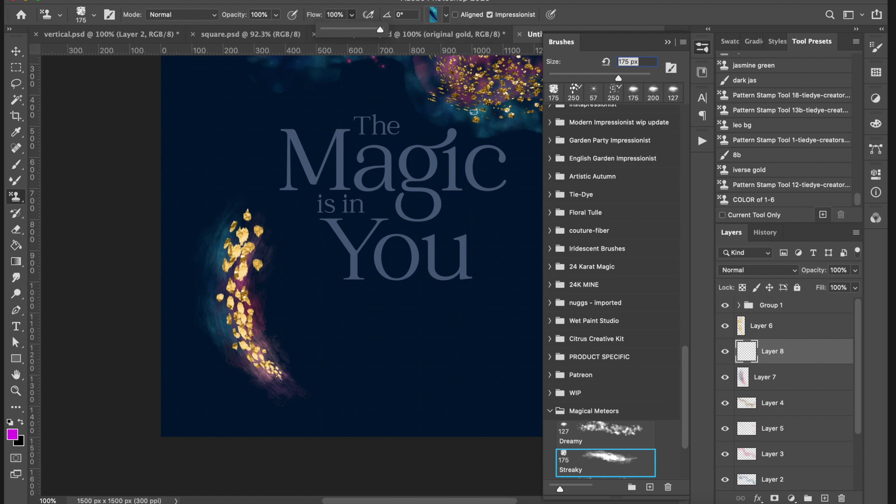
- Set up the Pattern Stamp with the 57 px Sparkle brush from Magical Meteors and the pink FINAL pattern
drag(683, 414, 676, 466)
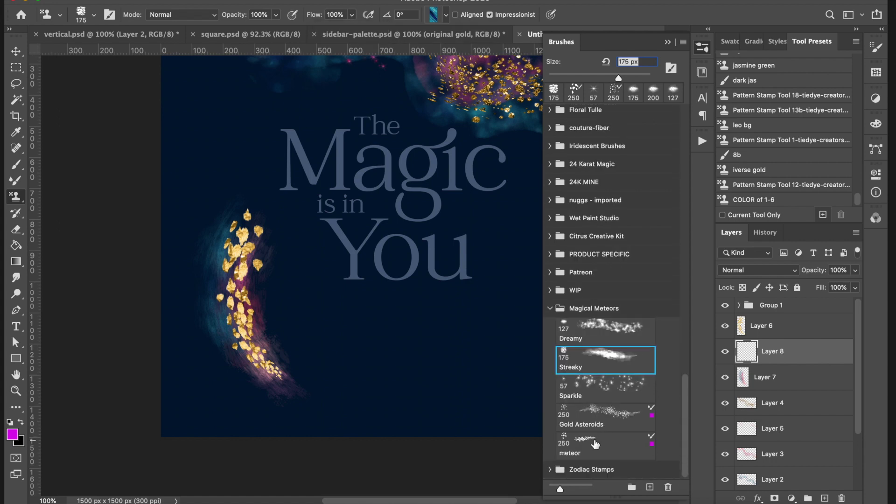
click(601, 405)
click(591, 392)
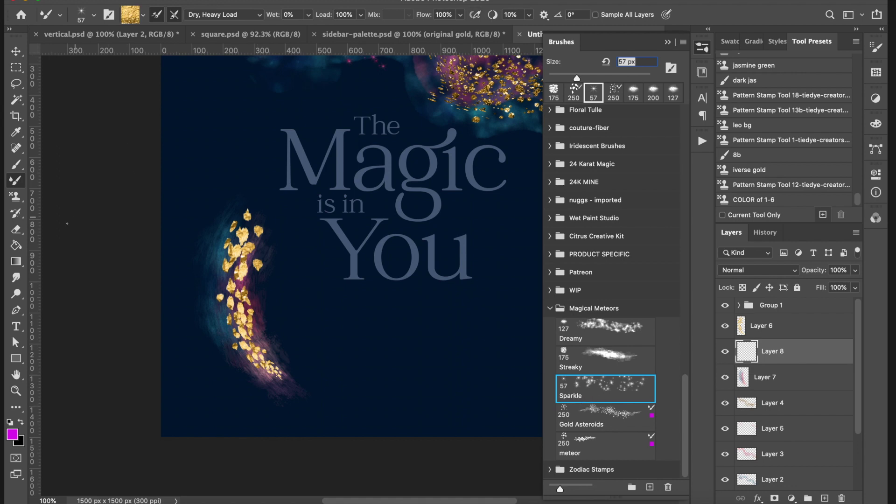
mouse_move(15, 199)
mouse_down()
mouse_move(47, 205)
mouse_move(85, 195)
mouse_up()
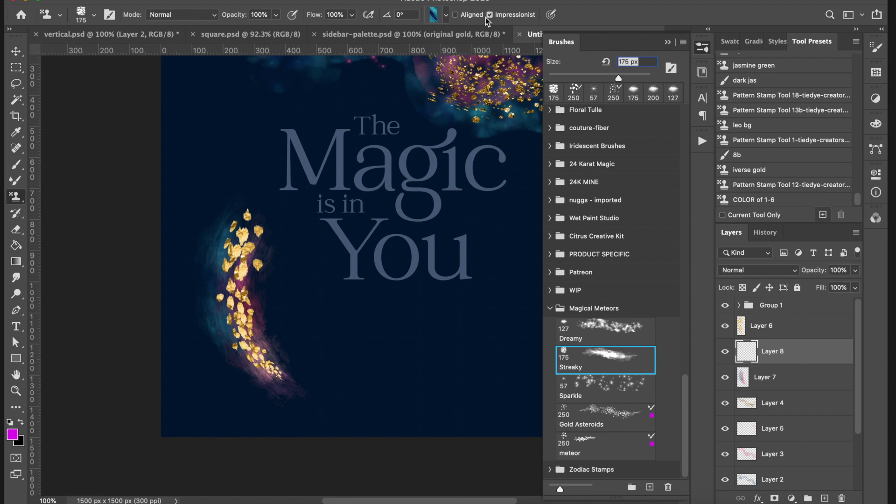
click(432, 16)
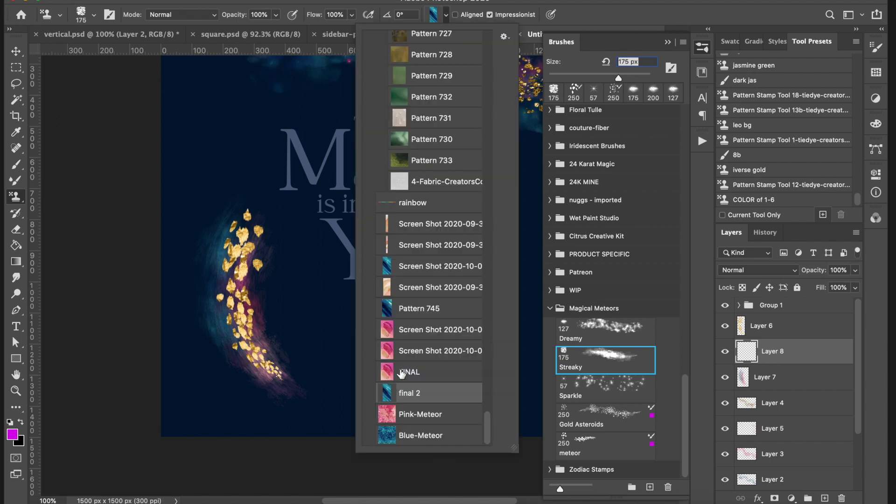
click(402, 373)
click(597, 7)
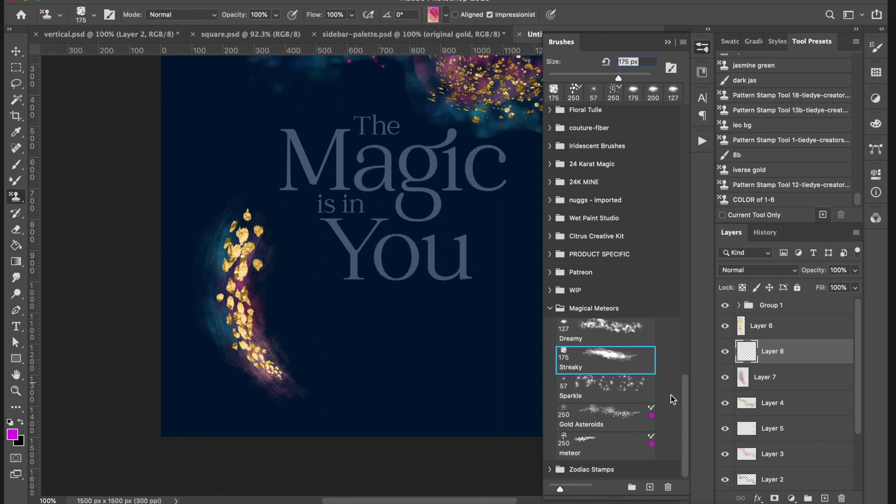
click(599, 391)
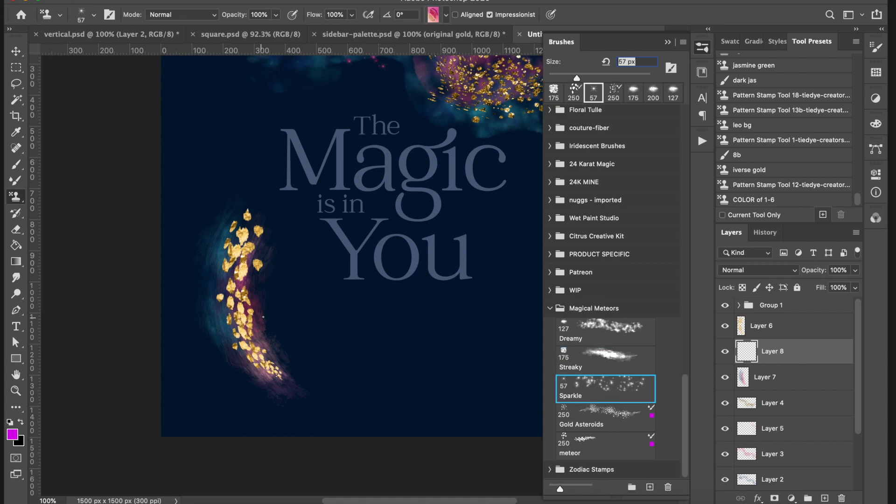
- Reduce the Sparkle brush to 45 px and paint pink sparkles along the meteor's lower right edge on Layer 8, undoing unwanted strokes
drag(278, 345, 315, 396)
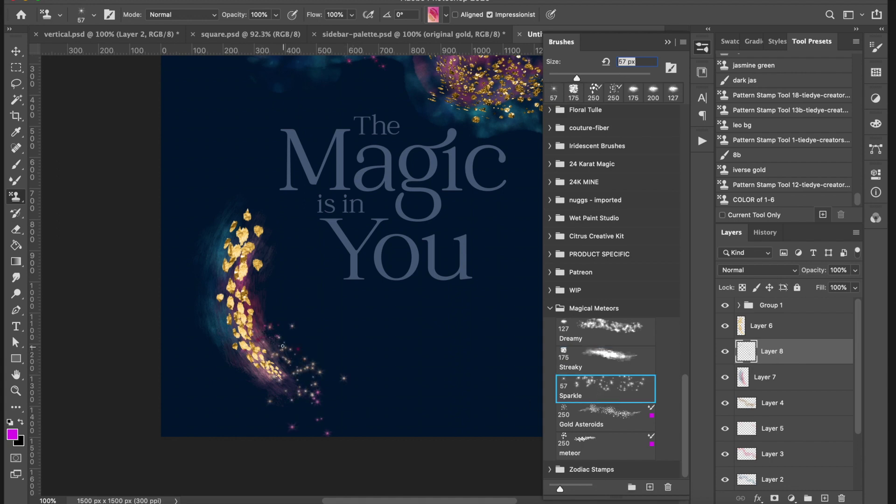
key(super+z)
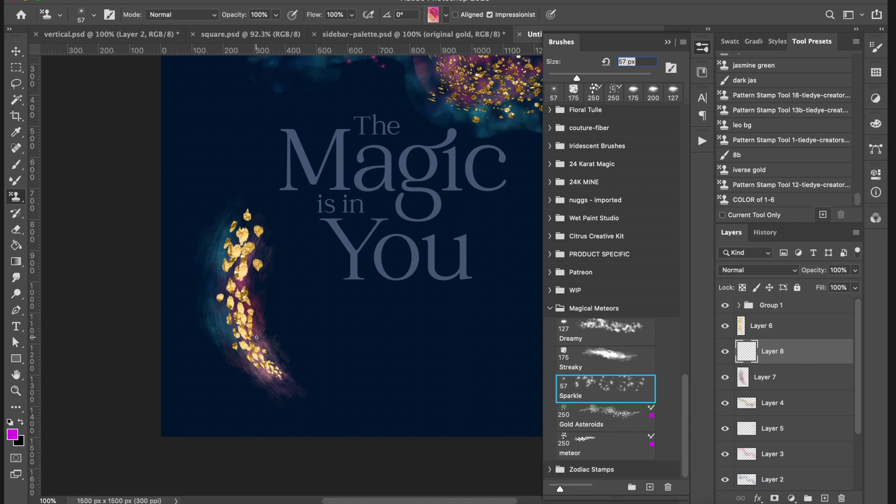
key(bracketleft)
drag(290, 380, 327, 406)
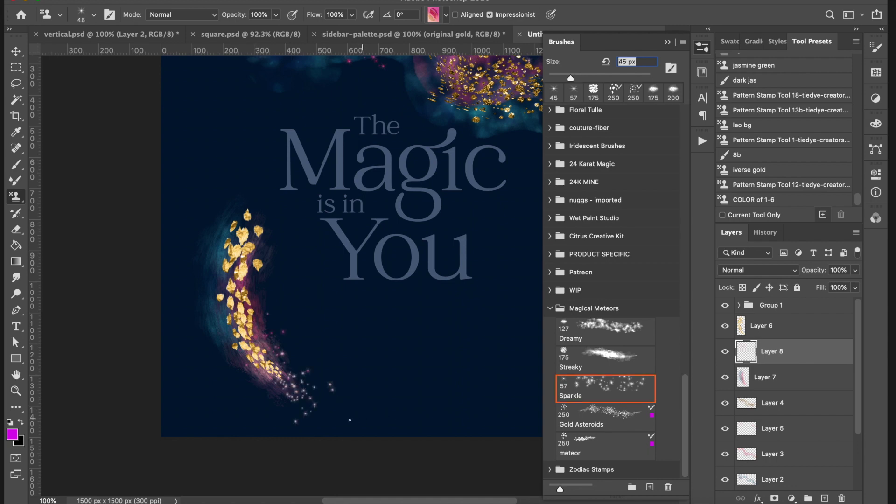
key(super+z)
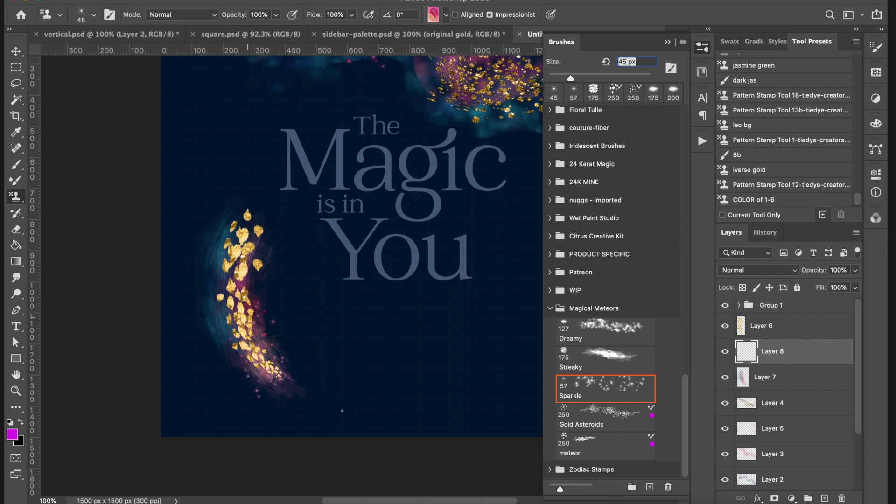
key(shift+super+z)
key(super+z)
drag(259, 309, 301, 392)
drag(272, 333, 301, 381)
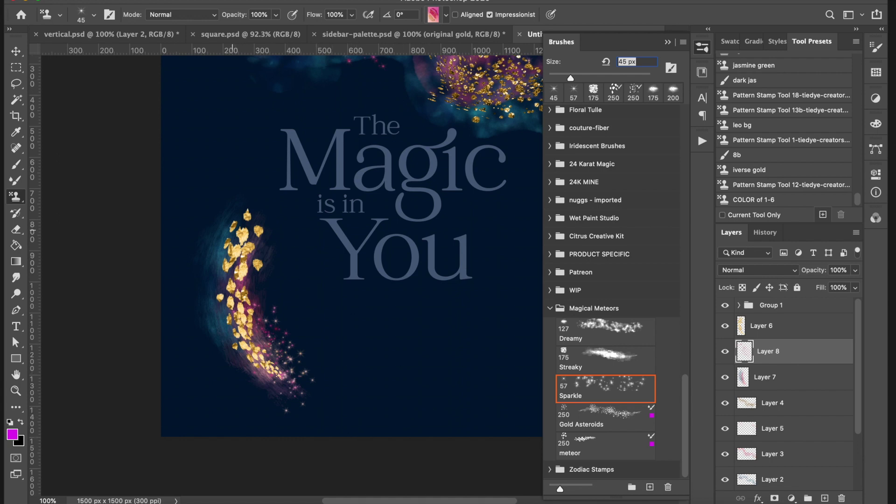
drag(236, 223, 205, 292)
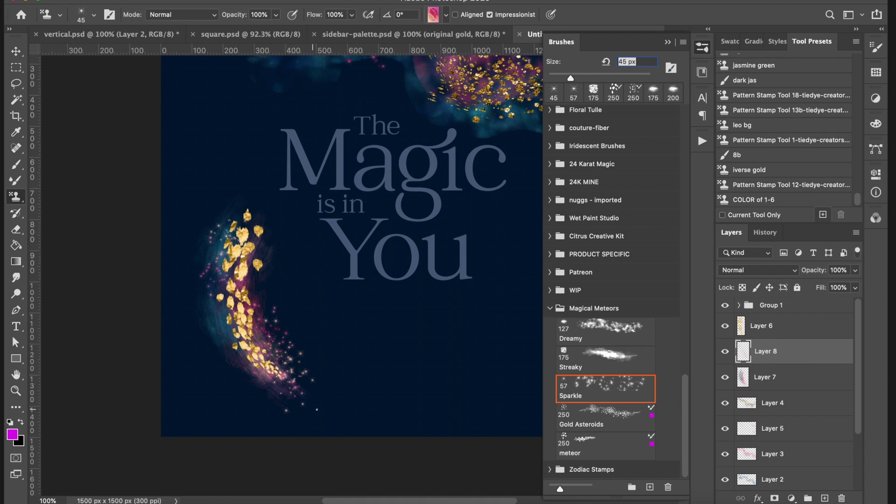
key(super+z)
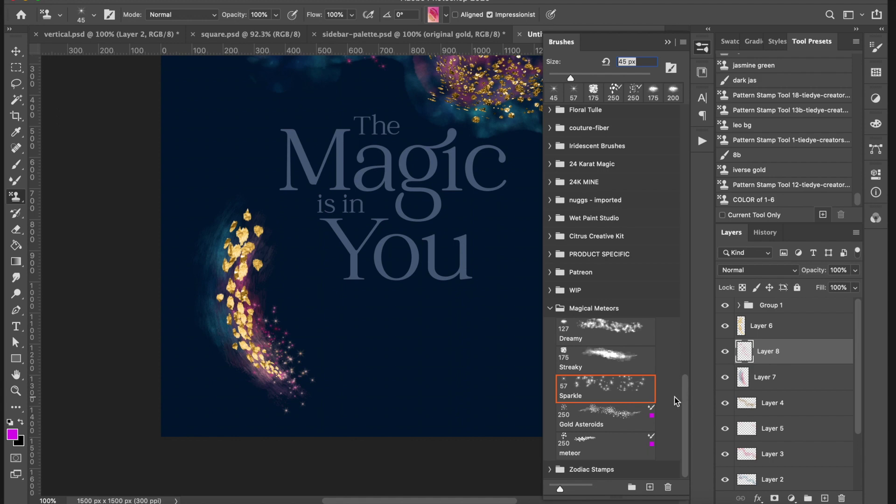
- Add a layer above Layer 8 and paint fine gold specks along the meteor with the 250 px Gold Asteroids brush, undoing the first stroke
click(824, 497)
click(600, 422)
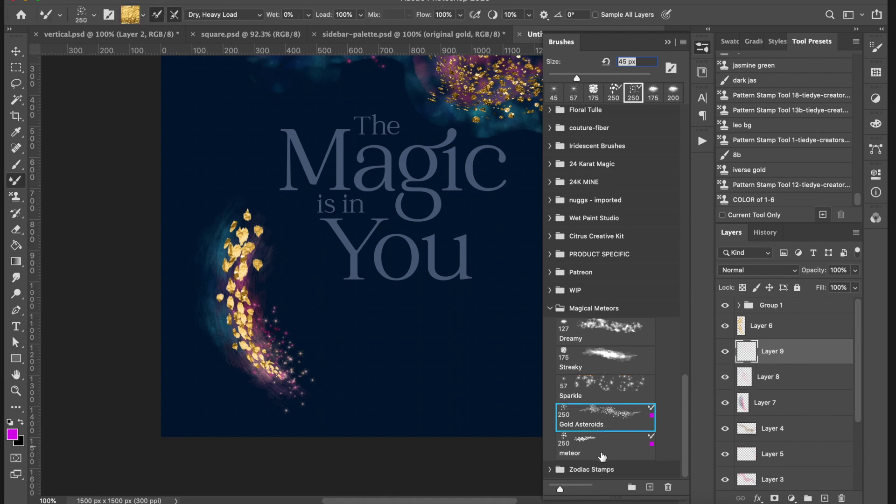
drag(238, 219, 240, 198)
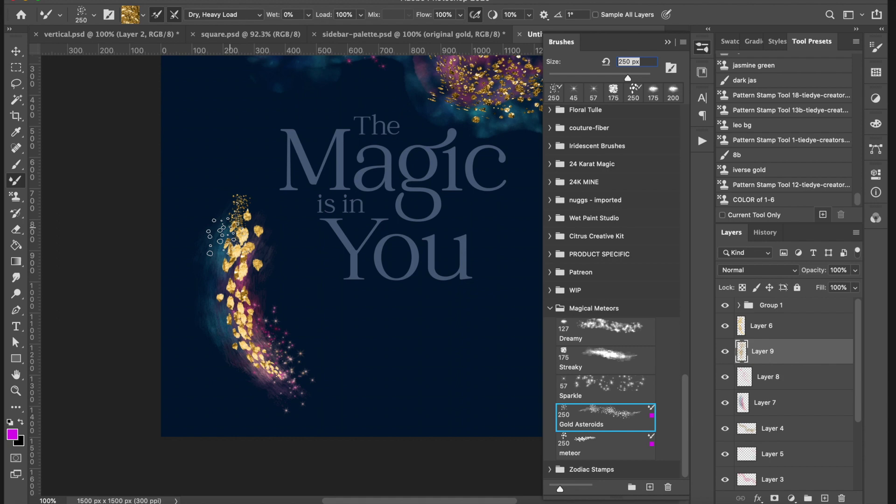
key(super+z)
mouse_move(228, 219)
mouse_down()
mouse_move(230, 353)
mouse_move(291, 401)
mouse_up()
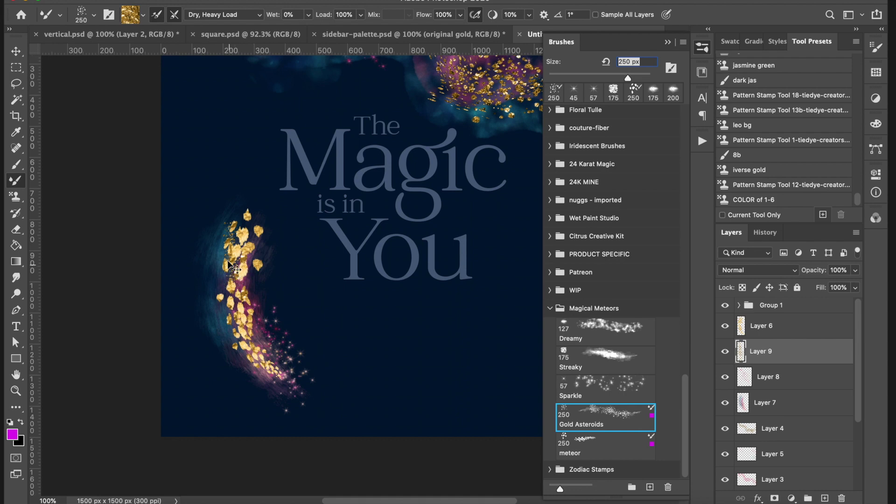
- Try gold speck strokes around the meteor on Layer 9 with the 250 px Gold Asteroids brush, undoing each attempt
key(ctrl+z)
drag(222, 257, 238, 369)
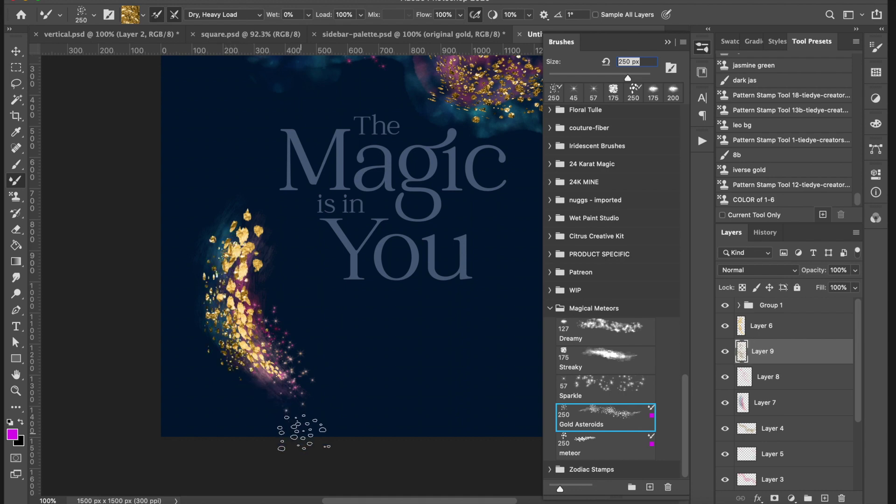
key(ctrl+z)
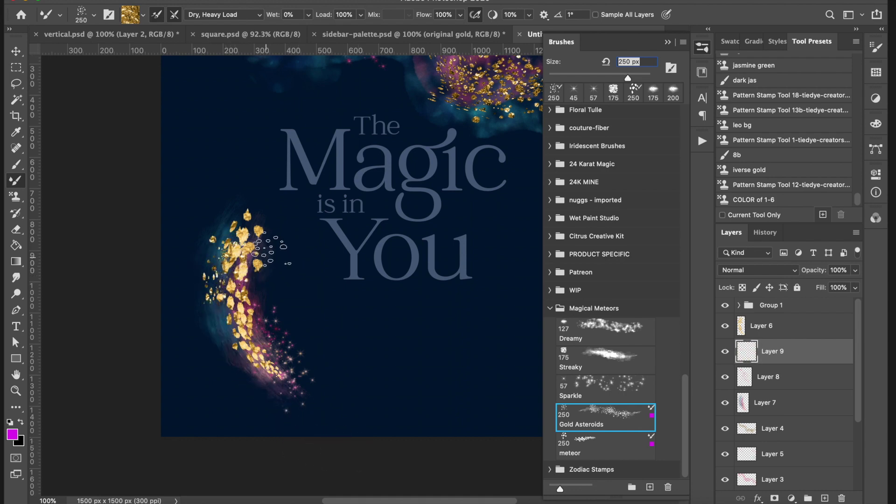
click(275, 318)
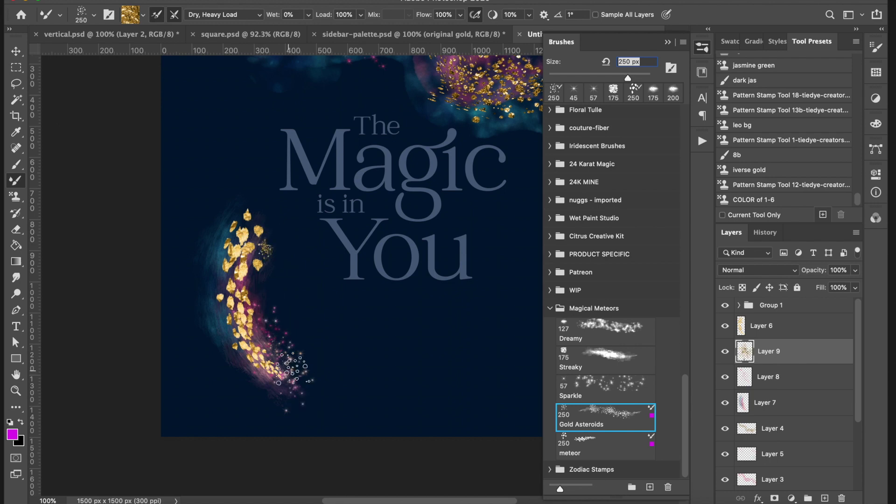
key(ctrl+z)
click(259, 322)
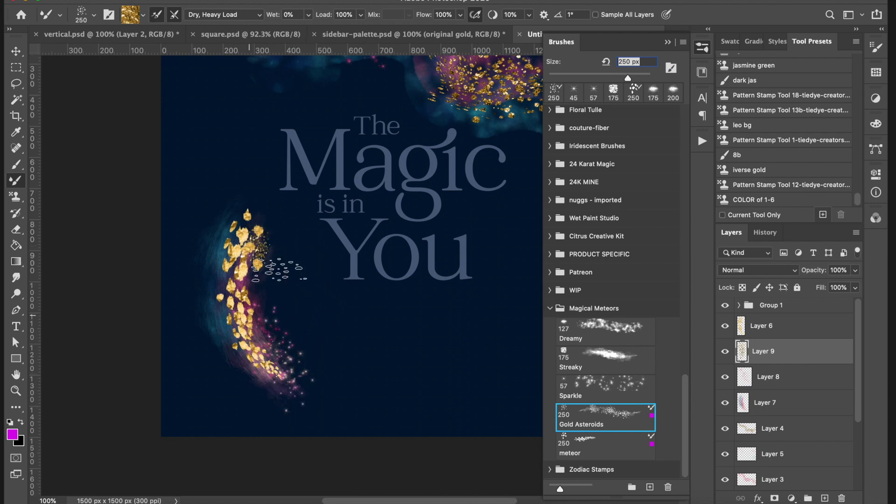
drag(208, 309, 250, 401)
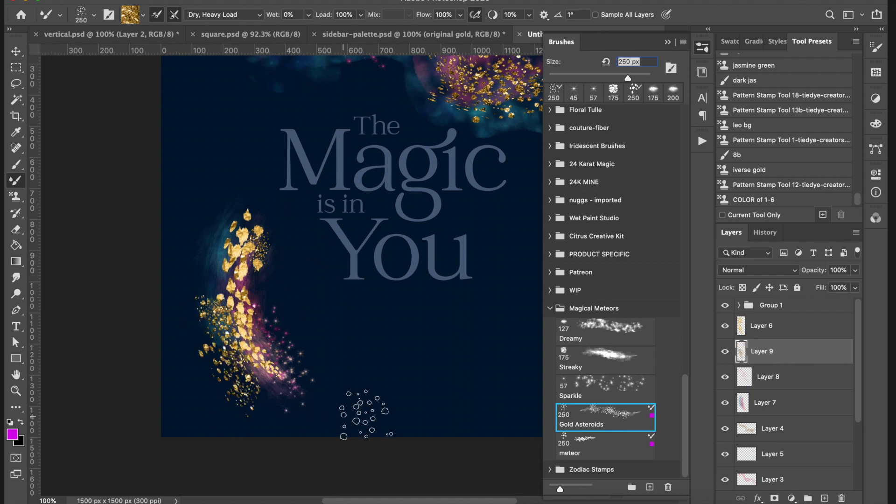
key(ctrl+z)
drag(270, 341, 315, 401)
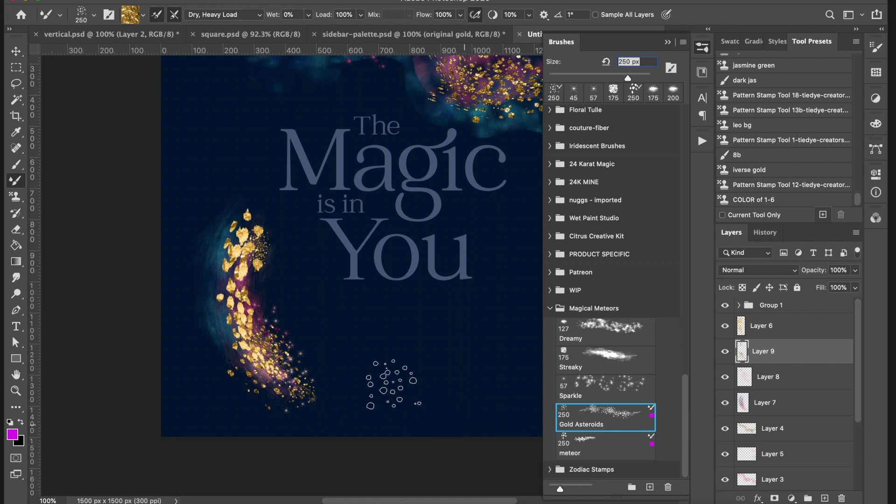
key(ctrl+z)
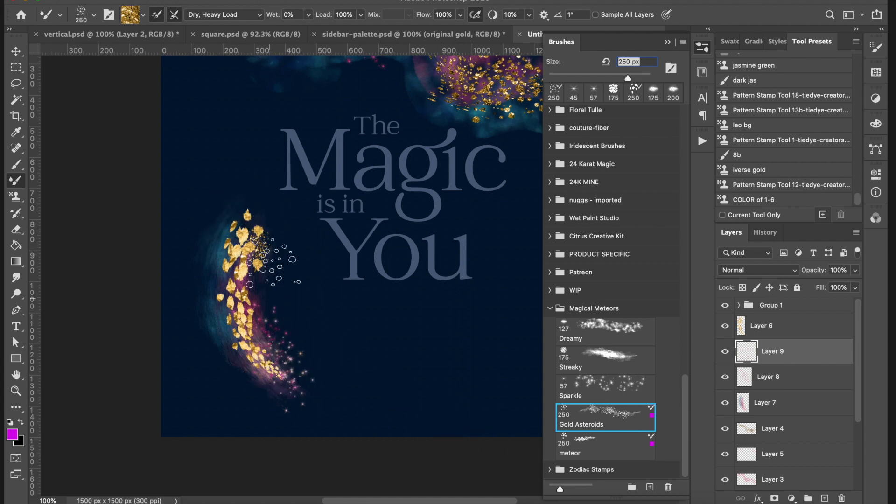
mouse_move(245, 206)
mouse_down()
mouse_move(247, 219)
mouse_move(236, 205)
mouse_up()
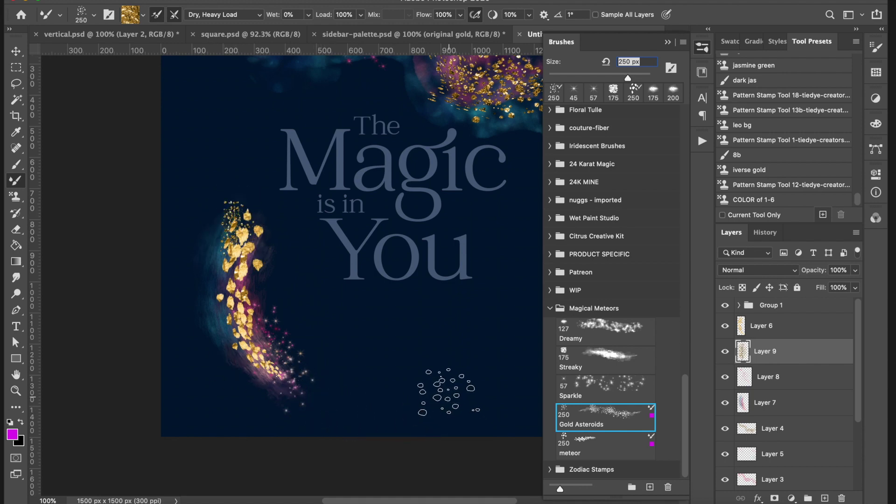
key(ctrl+z)
drag(226, 229, 225, 211)
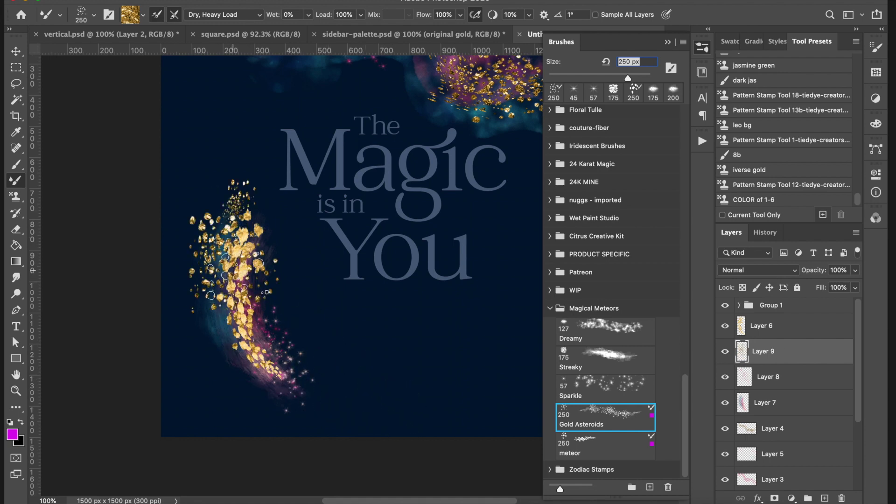
key(ctrl+z)
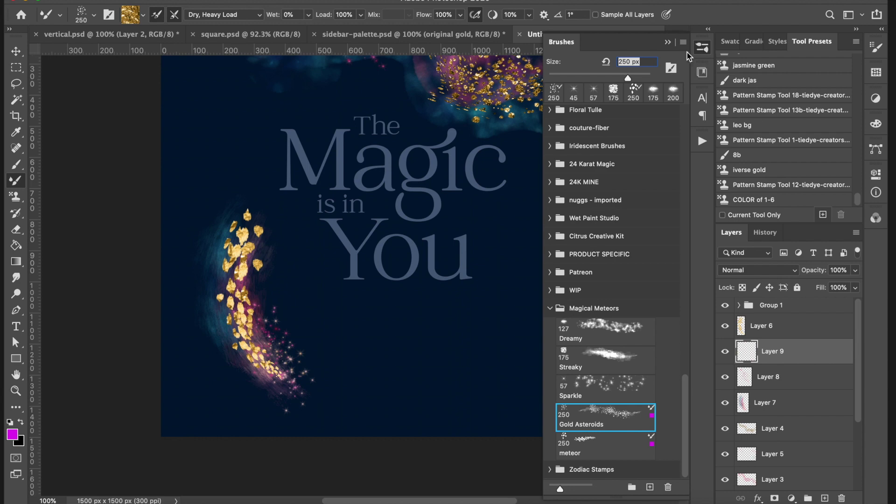
- Check the gold palette and the square.psd reference, and reduce the Gold Asteroids brush to 150 px in Untitled-2
click(84, 366)
click(337, 39)
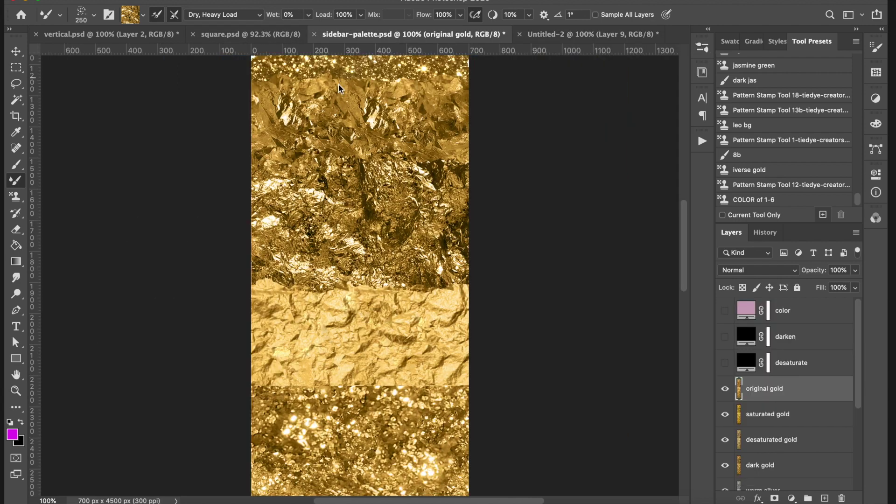
click(243, 38)
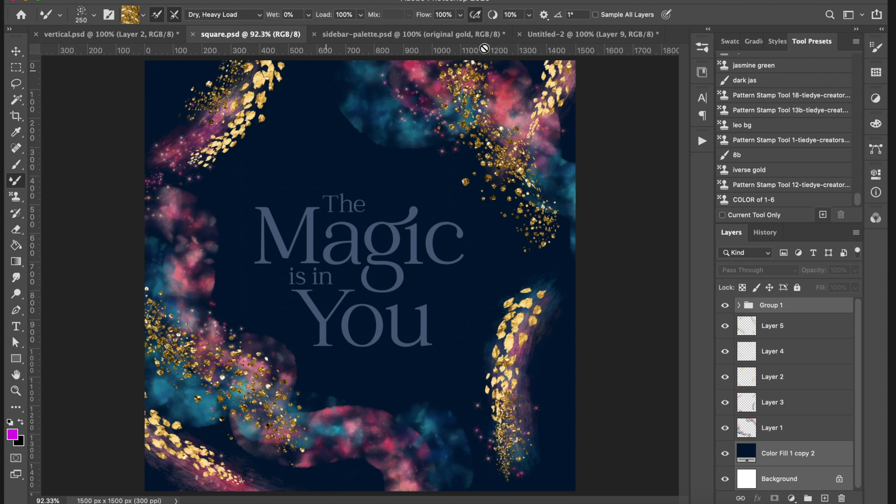
click(574, 34)
key(bracketleft)
key(bracketleft)
key(bracketleft)
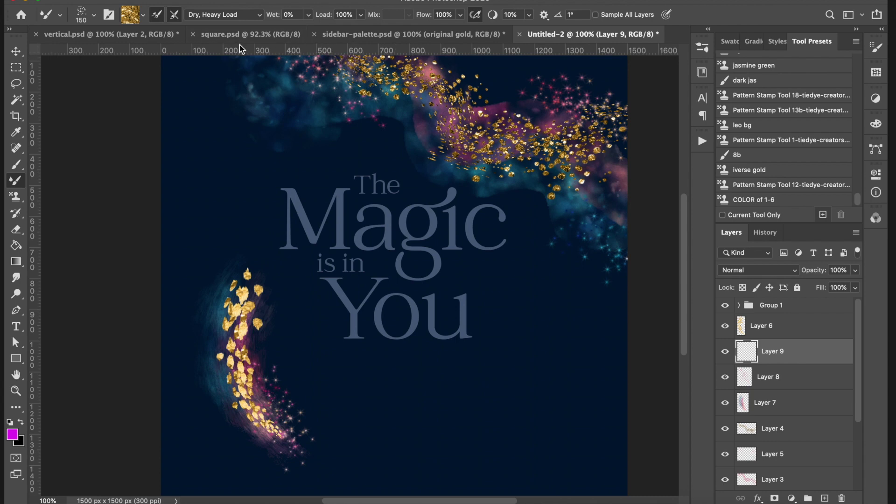
- Sample the dark gold glitter texture from the original gold layer in sidebar-palette.psd and return to Untitled-2
click(223, 40)
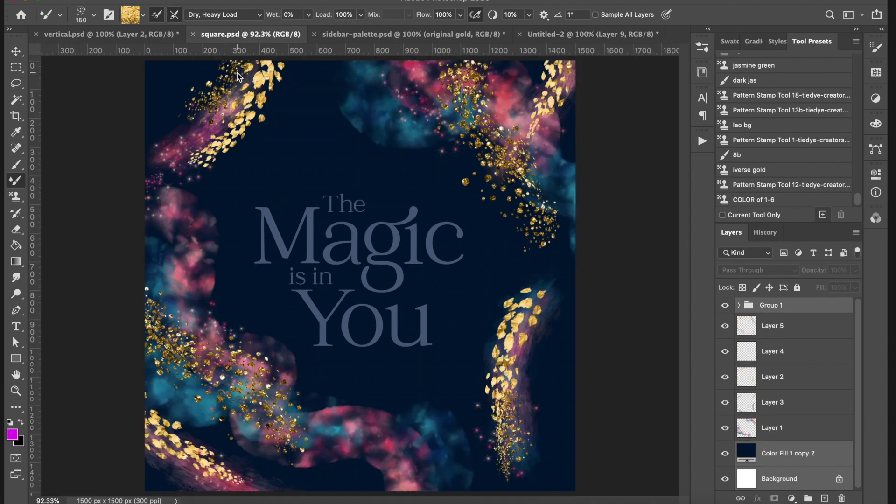
click(388, 37)
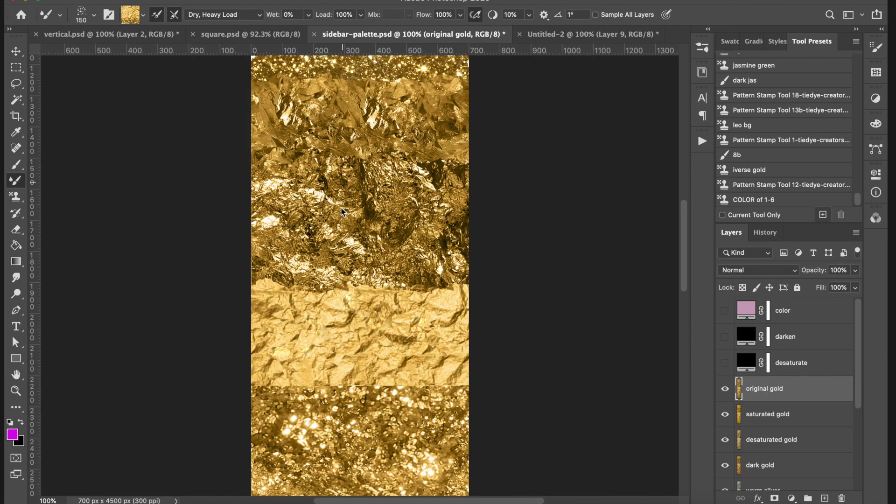
mouse_move(681, 230)
mouse_down()
mouse_move(683, 151)
mouse_move(679, 165)
mouse_up()
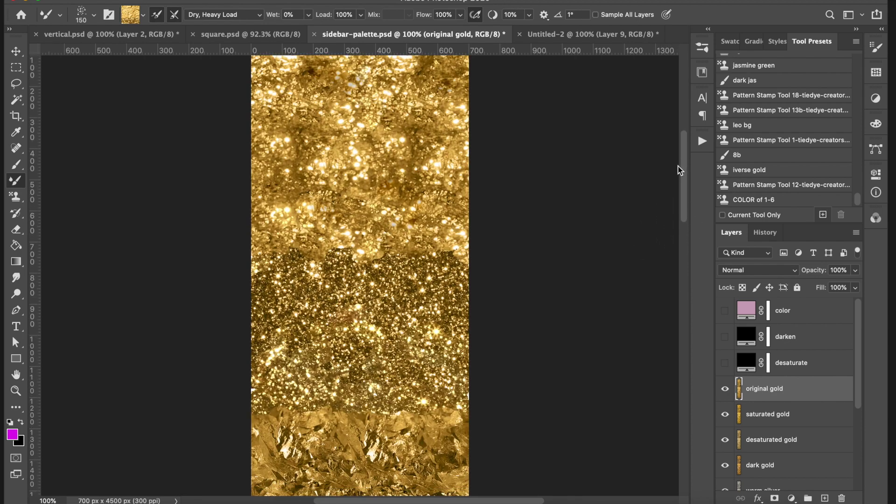
alt+click(346, 308)
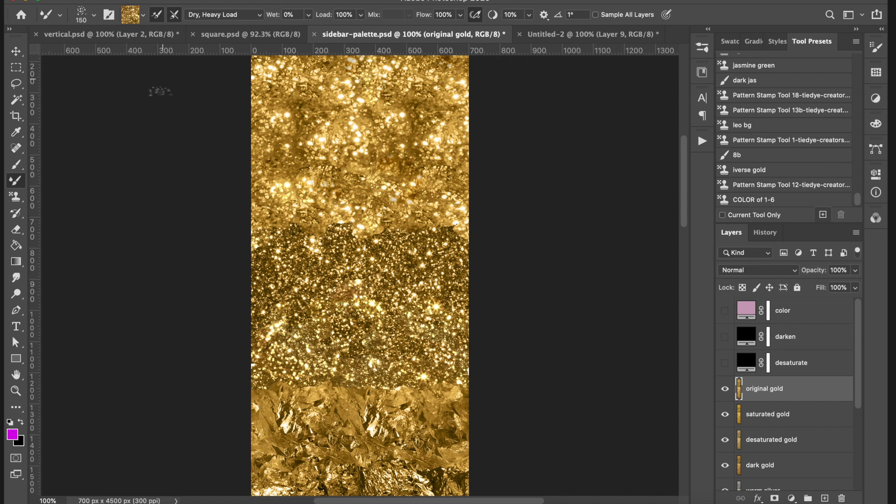
click(555, 35)
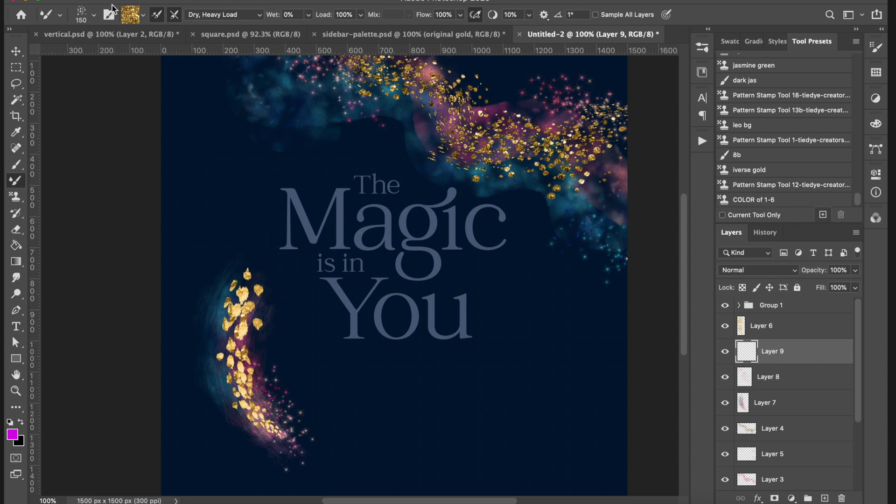
- Try glitter gold speck strokes beside the meteor's left edge and upper end with the 150 px brush, undoing them
drag(220, 308, 245, 421)
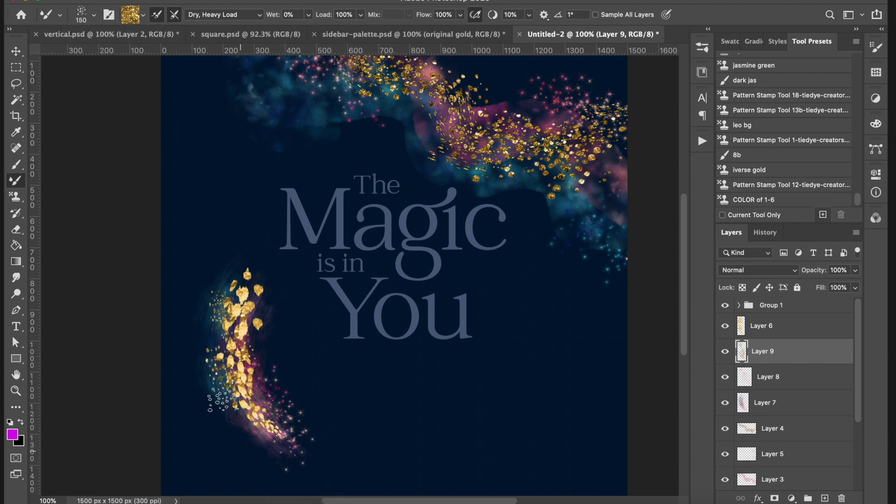
key(super+z)
mouse_move(220, 284)
mouse_down()
mouse_move(208, 322)
mouse_move(210, 411)
mouse_up()
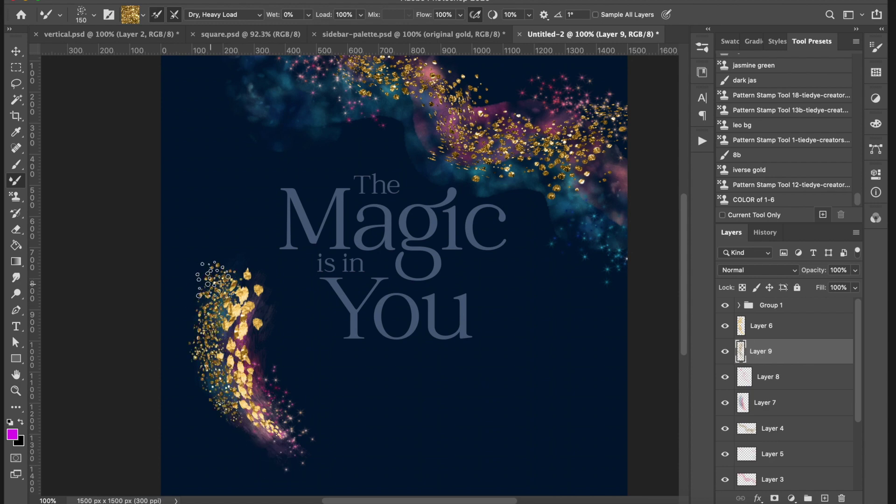
key(super+z)
mouse_move(224, 267)
mouse_down()
mouse_move(218, 401)
mouse_move(229, 423)
mouse_up()
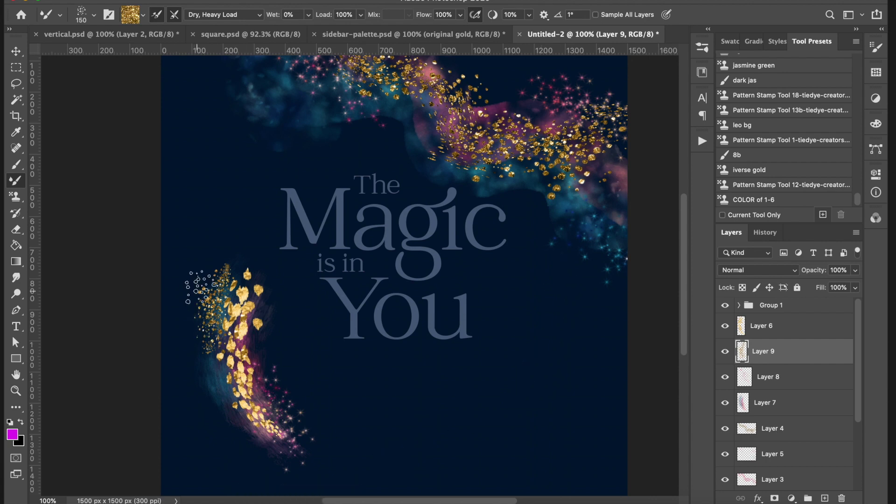
key(super+z)
mouse_move(199, 270)
mouse_down()
mouse_move(195, 348)
mouse_move(245, 448)
mouse_move(275, 480)
mouse_up()
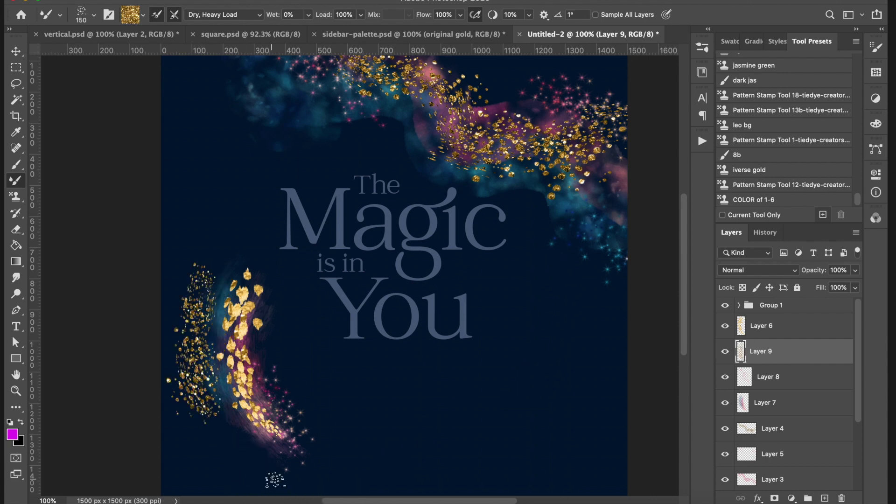
key(super+z)
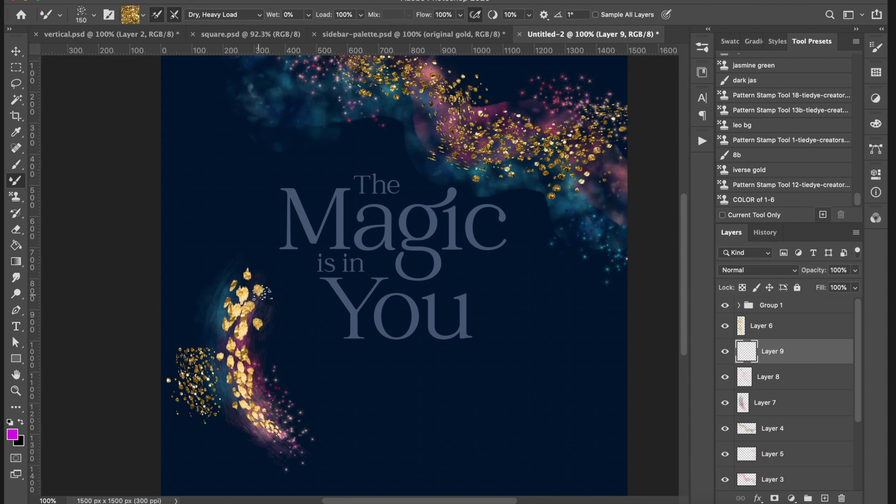
key(super+z)
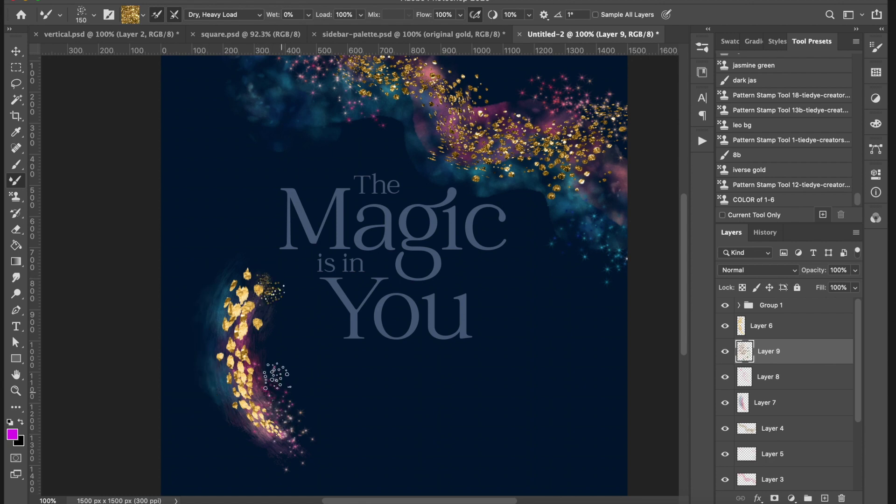
drag(234, 258, 229, 282)
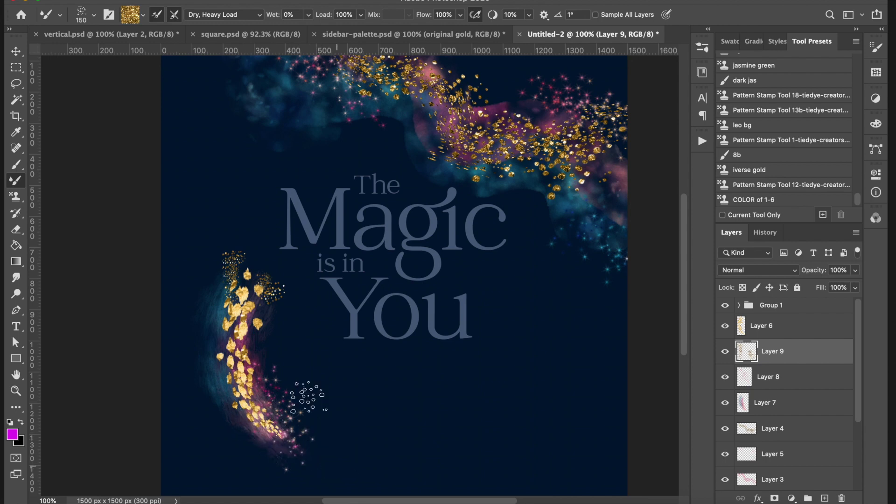
key(ctrl+z)
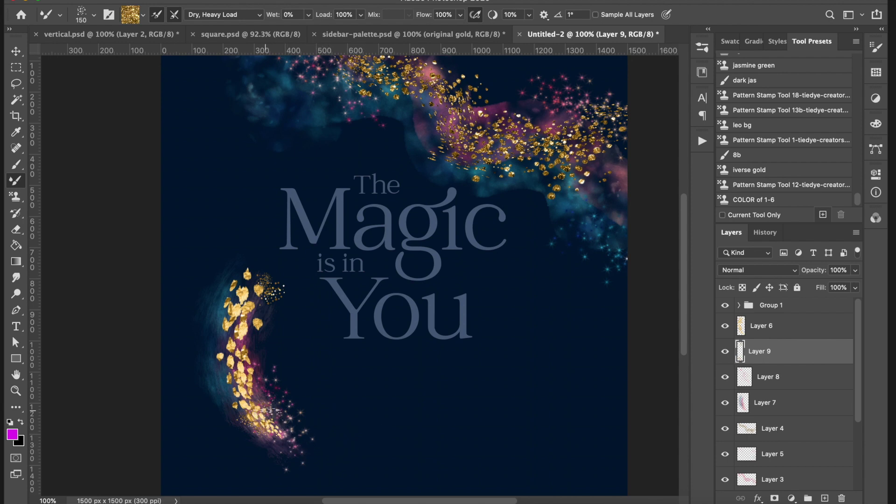
- Paint fine glitter gold specks on the meteor's lower tail and upper left edge on Layer 9, undoing the first tail stroke
mouse_move(276, 415)
mouse_down()
mouse_move(313, 454)
mouse_move(350, 469)
mouse_up()
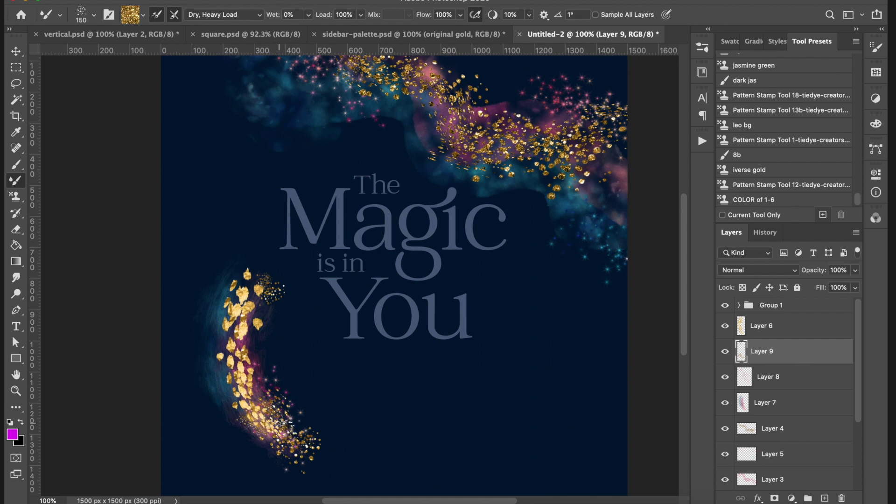
key(super+z)
drag(268, 423, 332, 462)
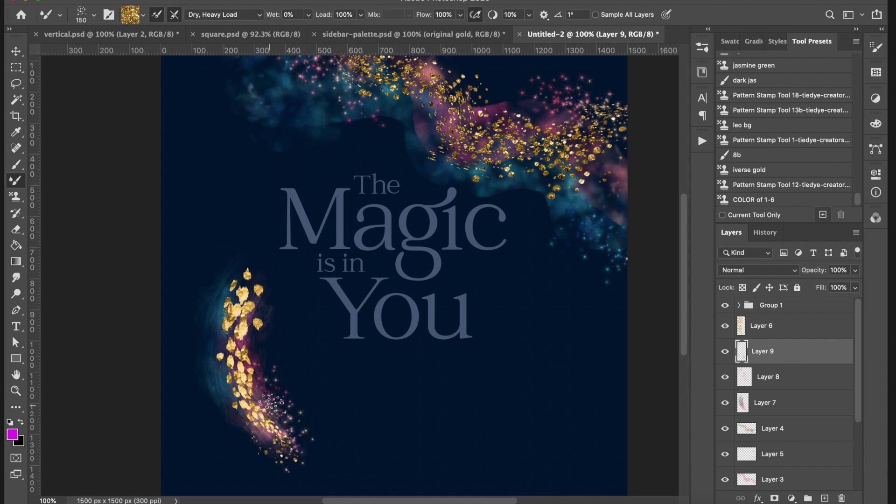
drag(228, 334, 236, 379)
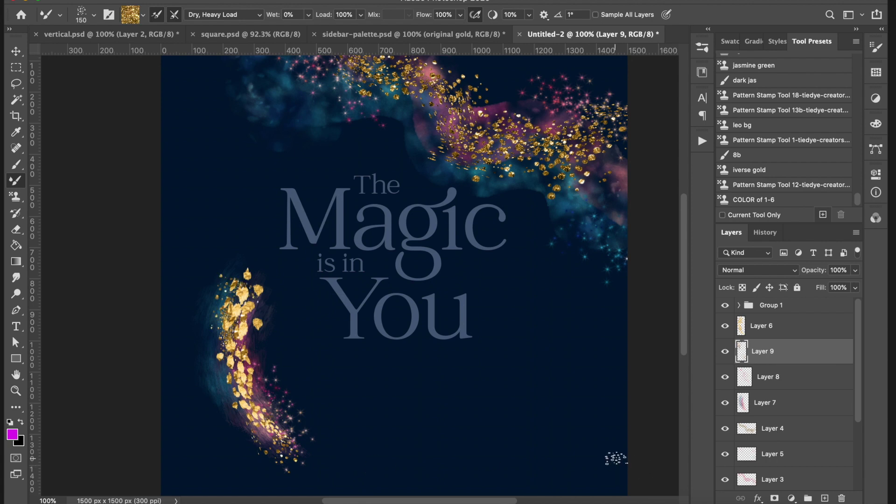
- Compare the finished square.psd artwork with the vertical.psd variation, examining its meteors, nebula clouds and gold specks
click(273, 37)
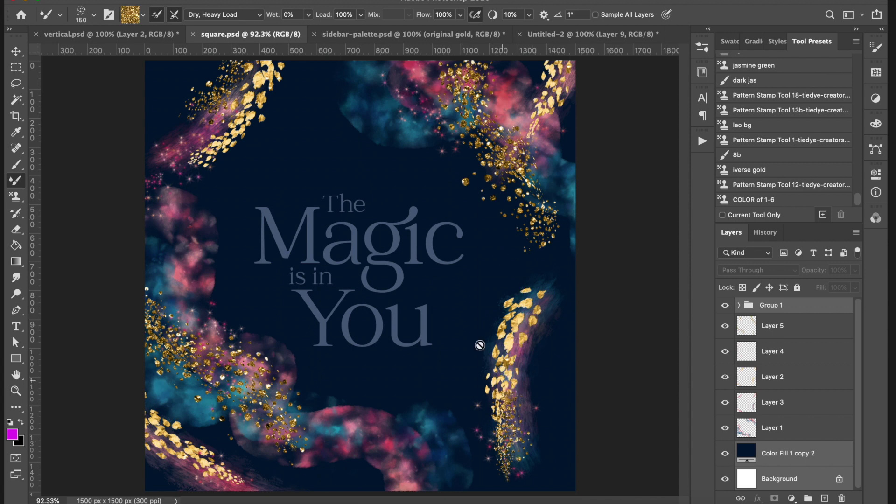
click(168, 34)
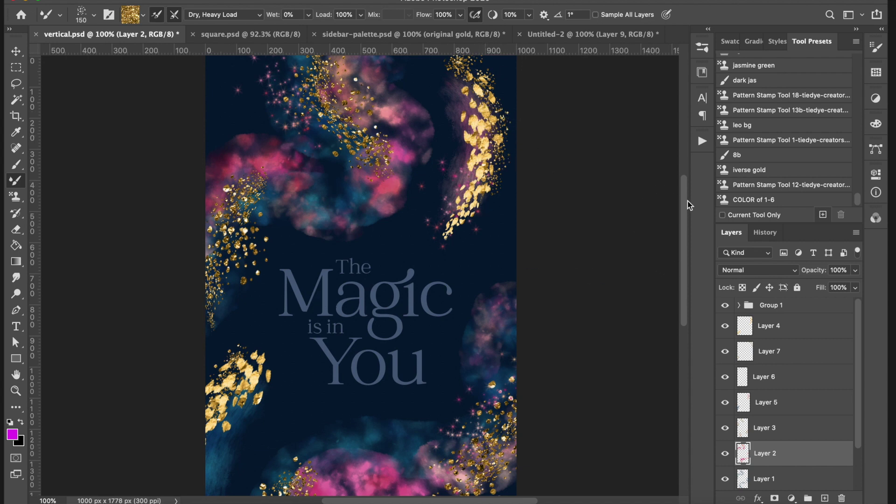
scroll(681, 212, down, 5)
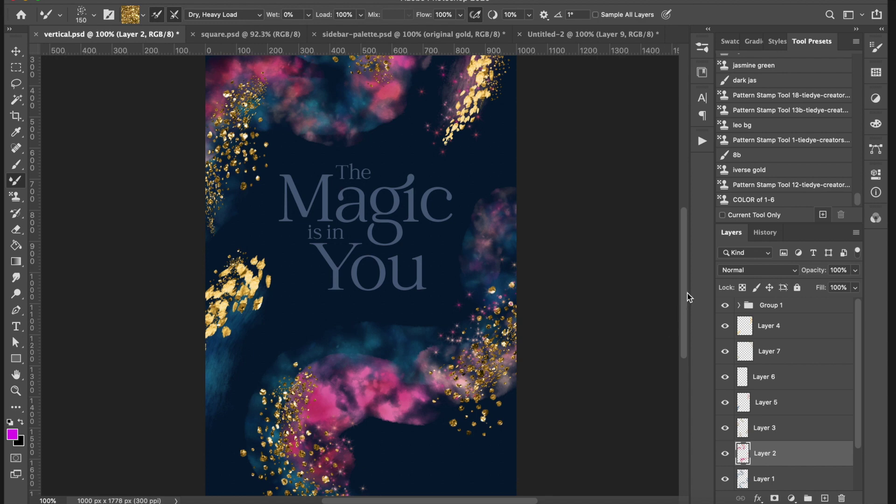
scroll(688, 297, up, 4)
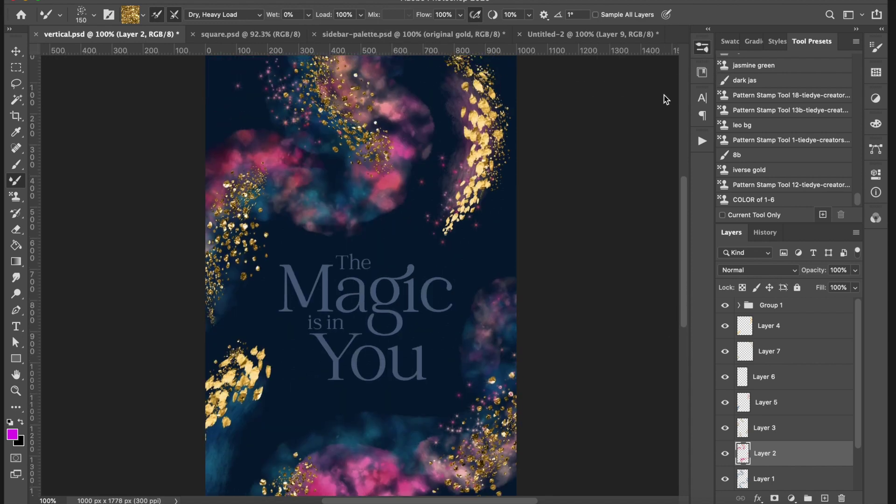
scroll(683, 425, down, 3)
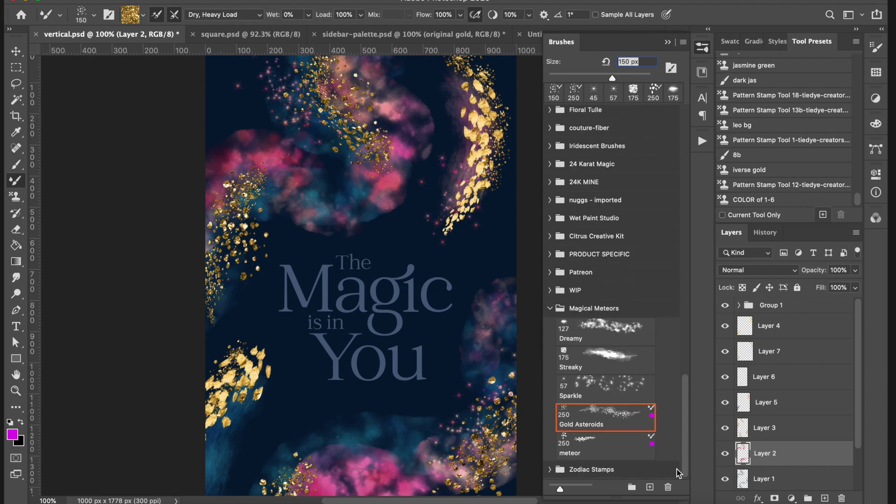